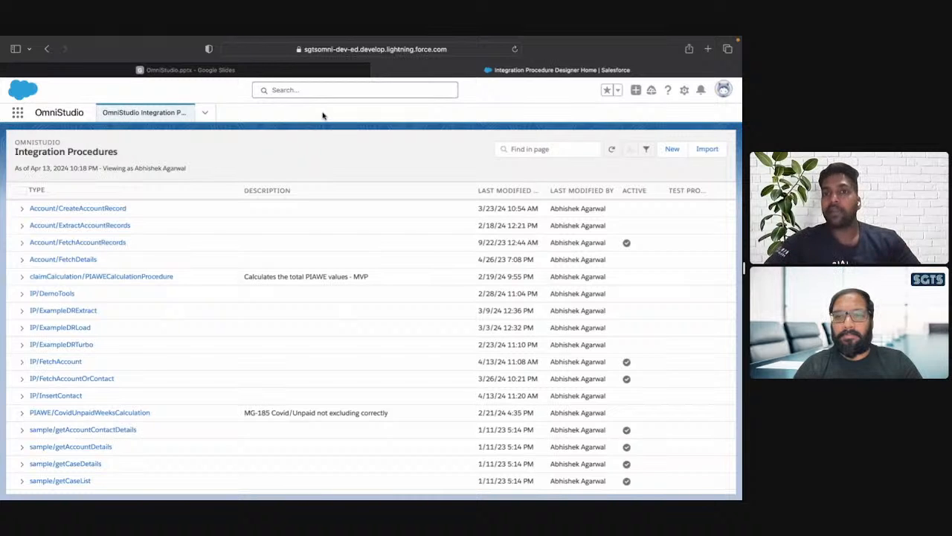
# Review the Project Implementation (Part - 1) requirements slide in the OmniStudio Google Slides presentation, and return to Salesforce.
pyautogui.click(152, 69)
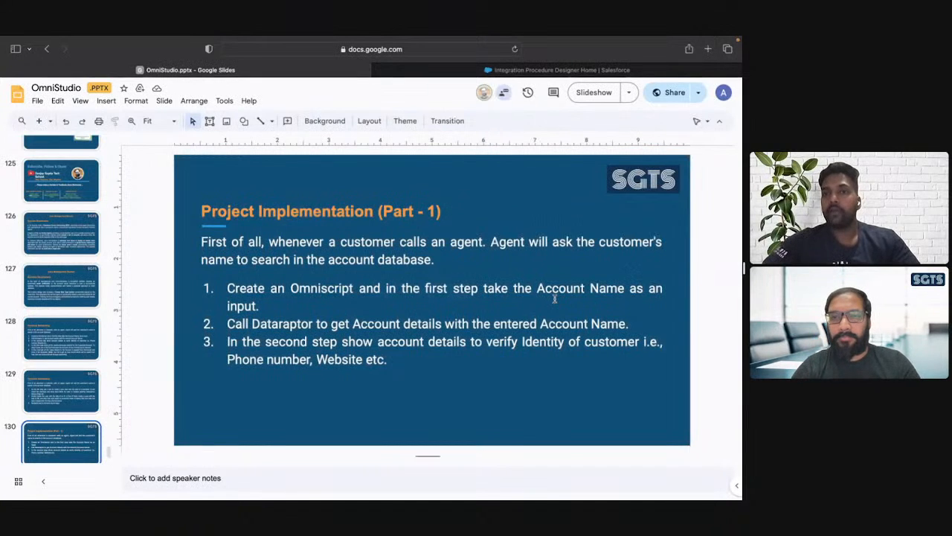
pyautogui.hotkey('ctrl', 'Tab')
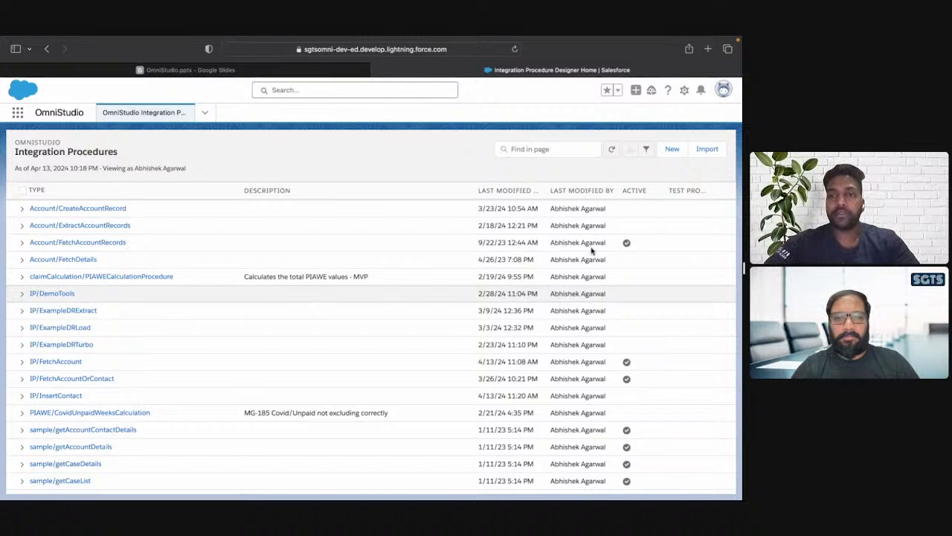
pyautogui.click(673, 151)
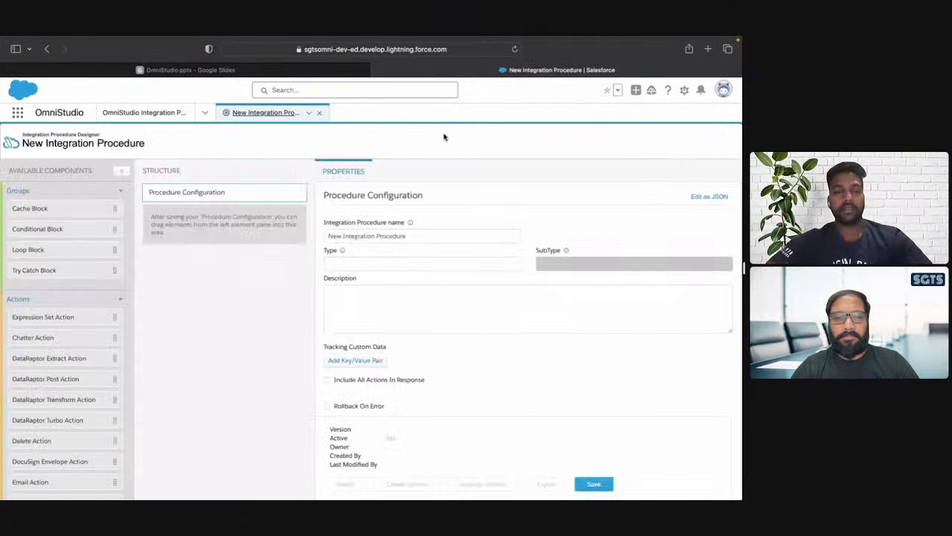
pyautogui.click(413, 234)
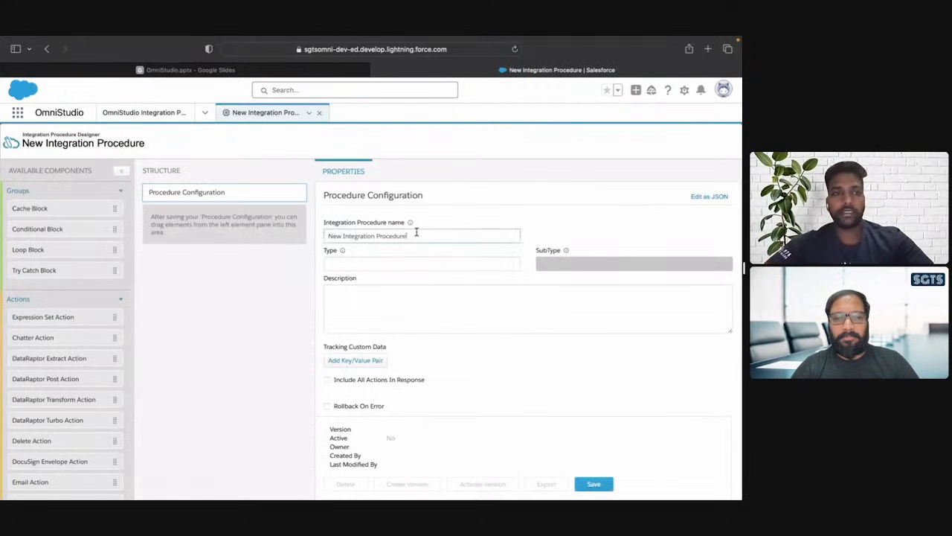
pyautogui.click(317, 112)
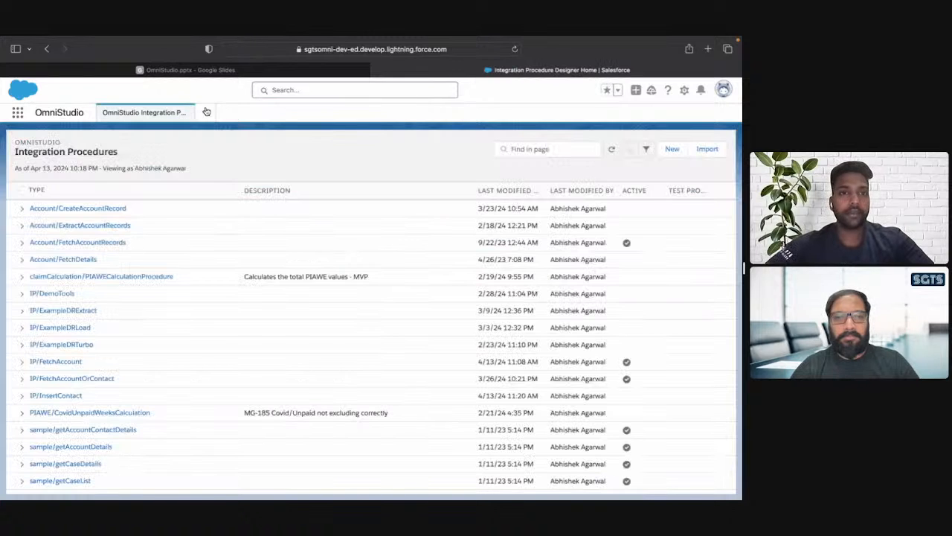
# Start a new OmniScript from the OmniScripts list and name it OS_CaseManagment.
pyautogui.click(204, 112)
pyautogui.click(165, 139)
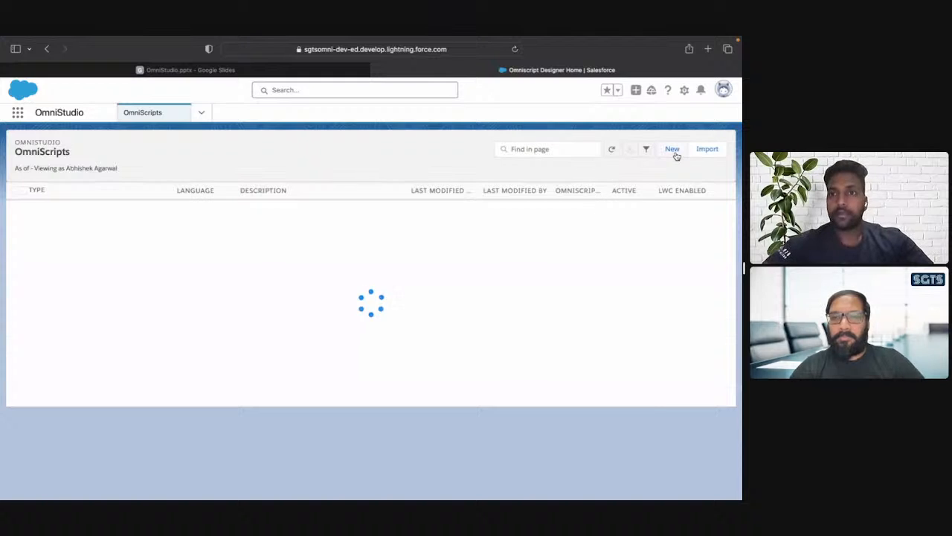
pyautogui.click(672, 150)
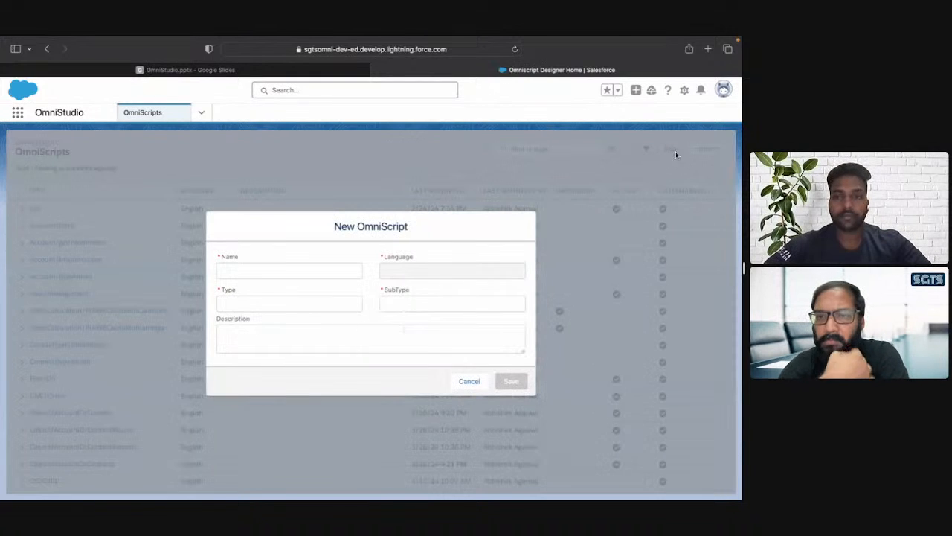
pyautogui.click(291, 269)
pyautogui.write('OS')
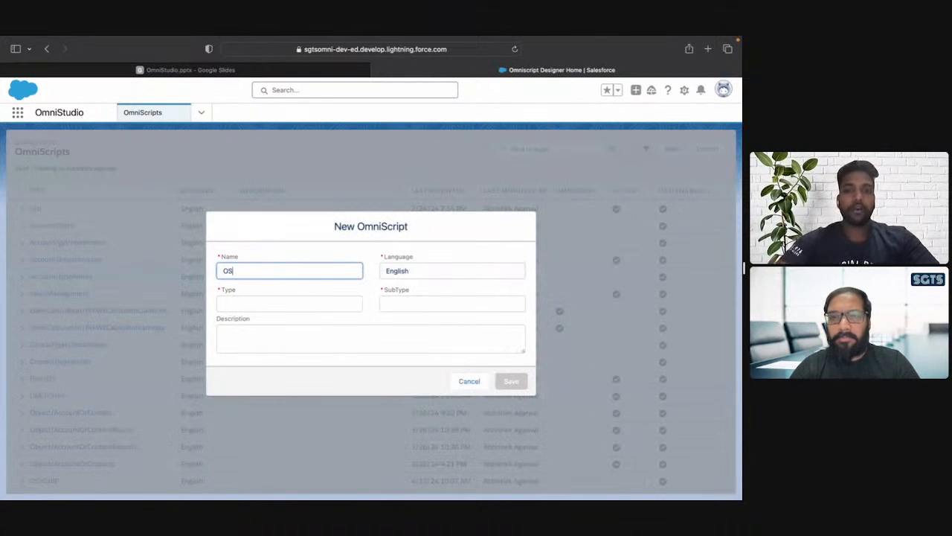
pyautogui.write('_Cas')
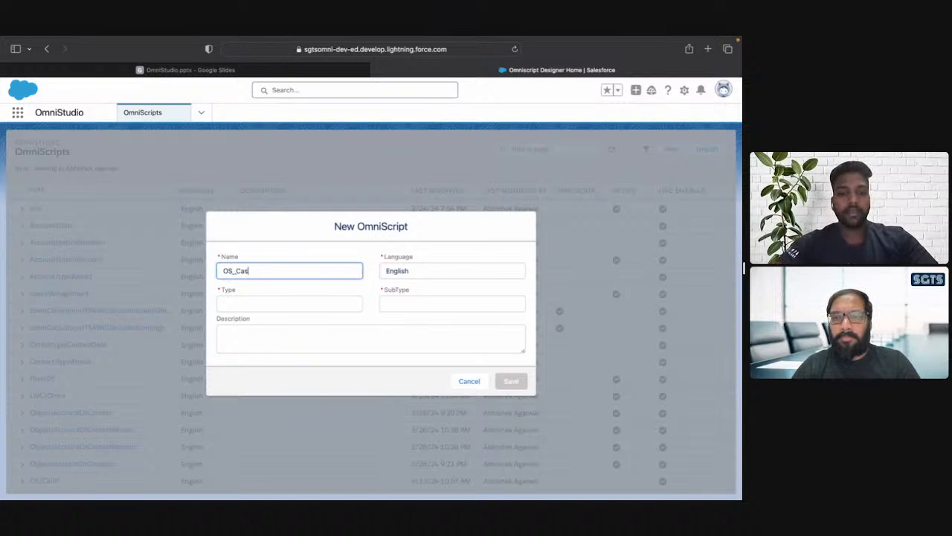
pyautogui.write('eManagmenet')
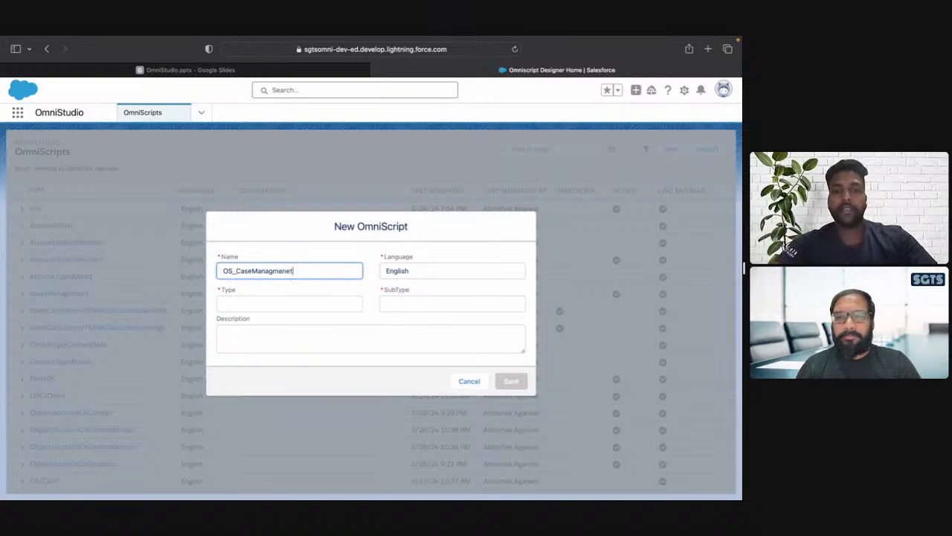
pyautogui.press('BackSpace')
pyautogui.press('BackSpace')
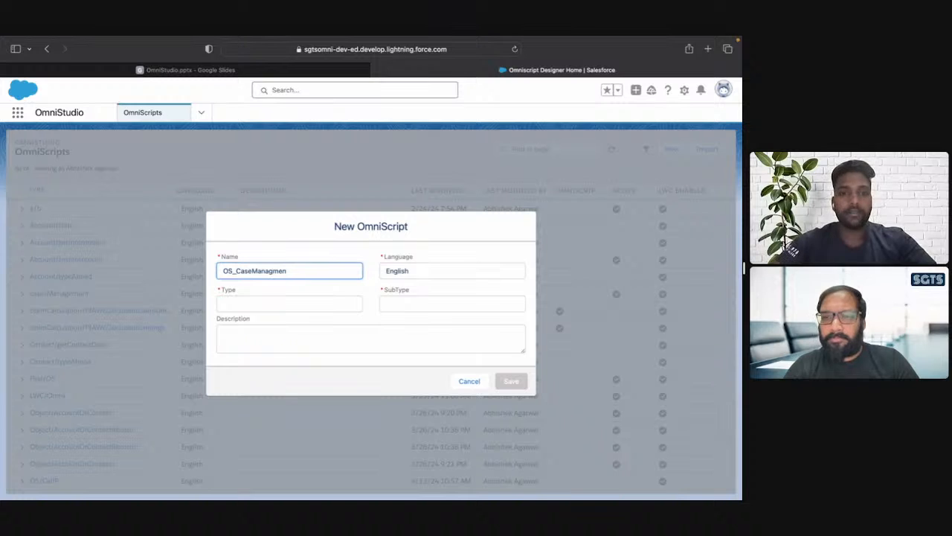
# Set the new OmniScript's type to OS and its subtype to CaseManagment, reusing text from the name, and save it.
pyautogui.press('super+a')
pyautogui.press('super+c')
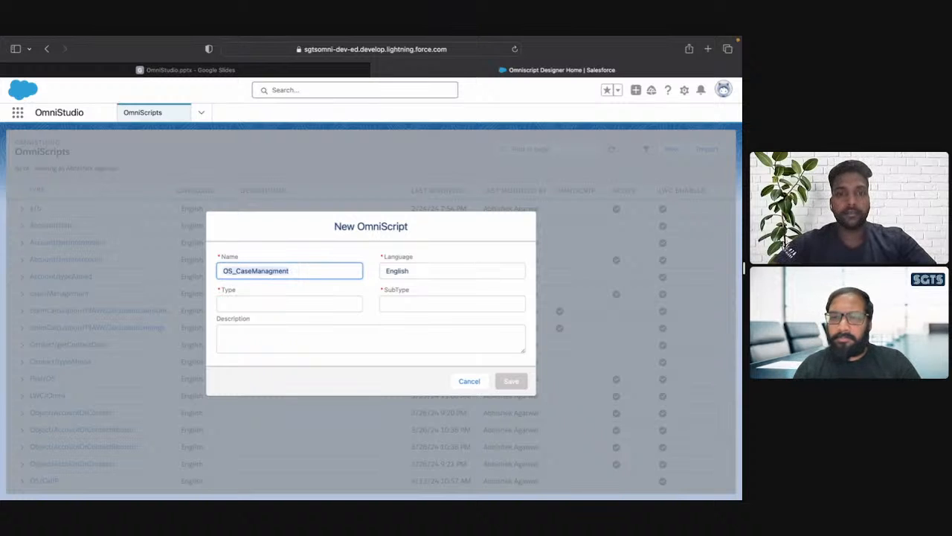
pyautogui.click(281, 305)
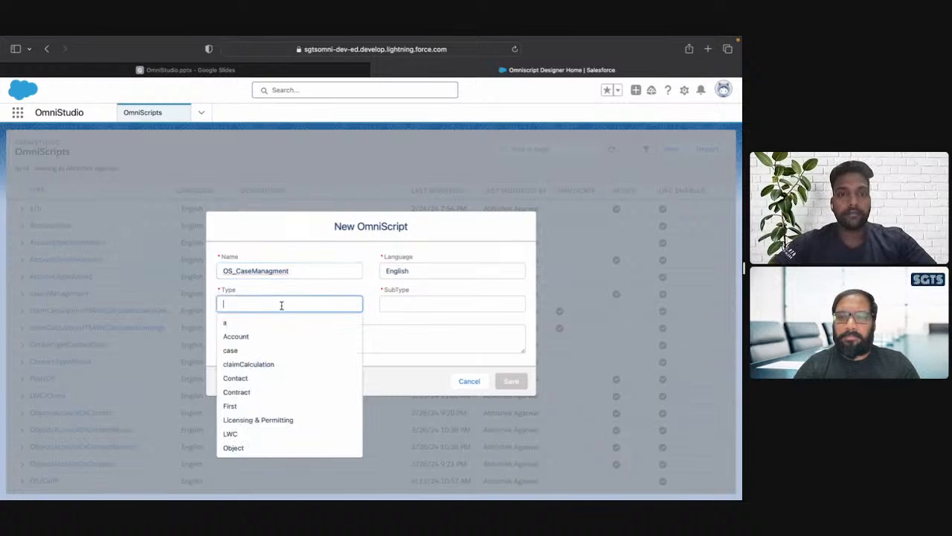
pyautogui.write('OS')
pyautogui.press('Tab')
pyautogui.press('super+v')
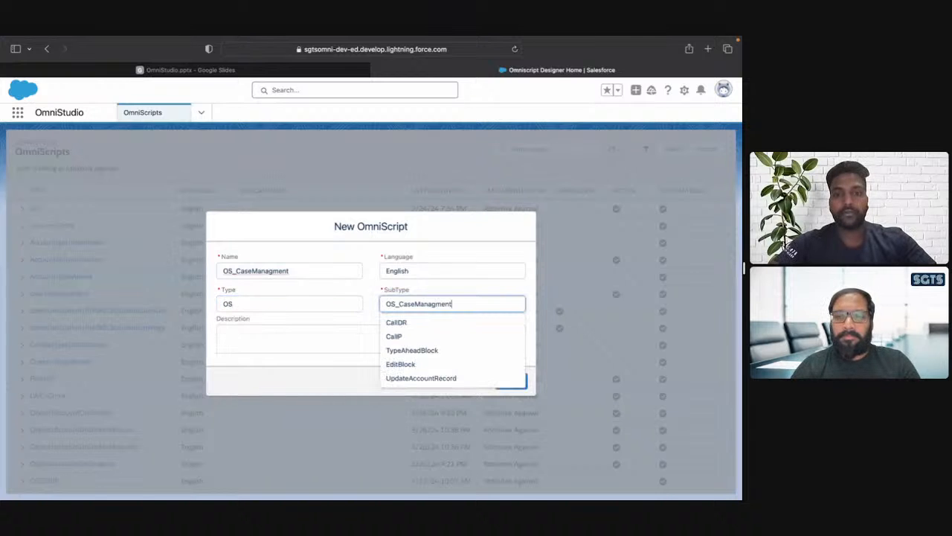
pyautogui.press('BackSpace')
pyautogui.press('BackSpace')
pyautogui.press('BackSpace')
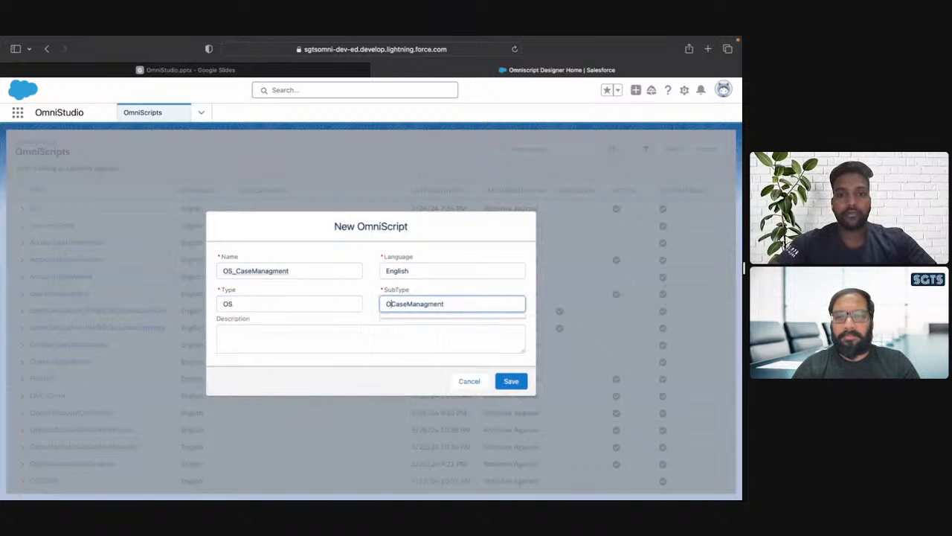
pyautogui.click(511, 381)
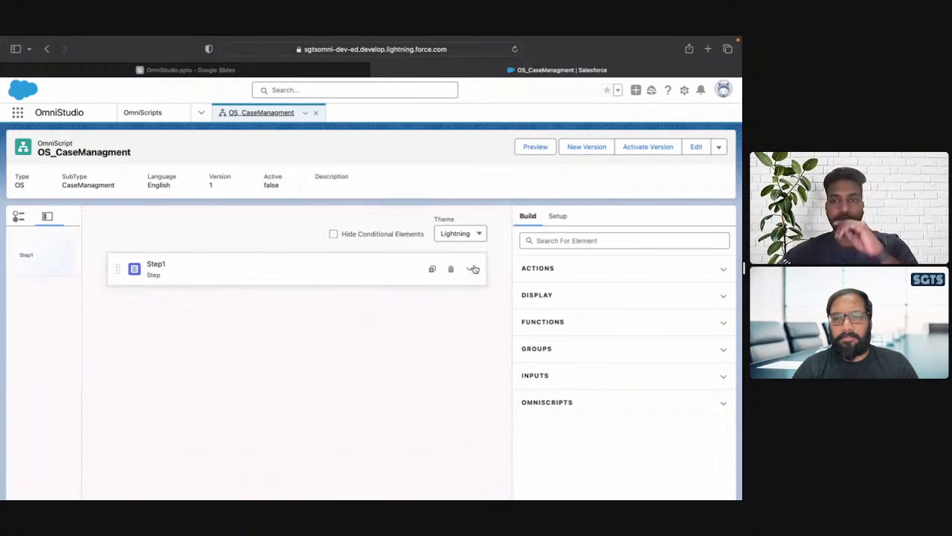
# Rename Step1 as AccountInformation and set its field label to "Enter Account Name".
pyautogui.click(384, 268)
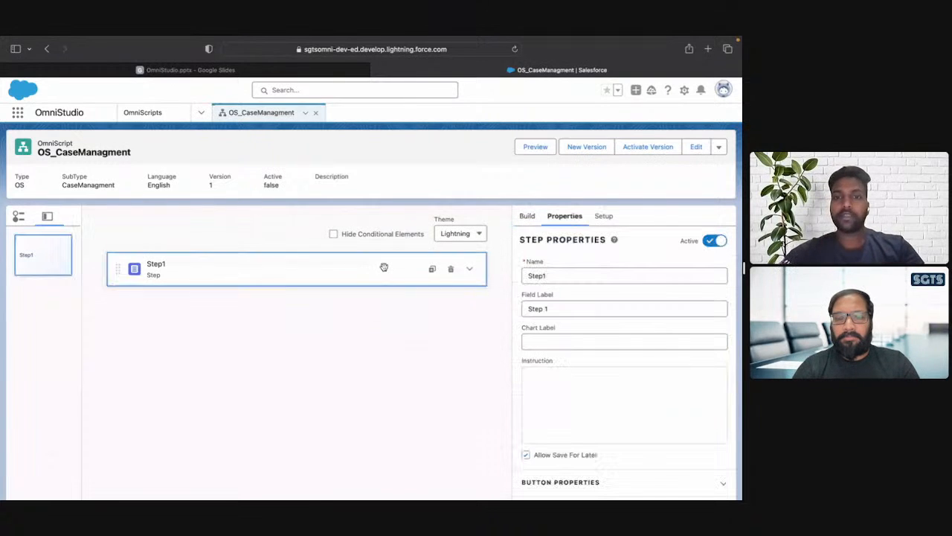
pyautogui.click(560, 278)
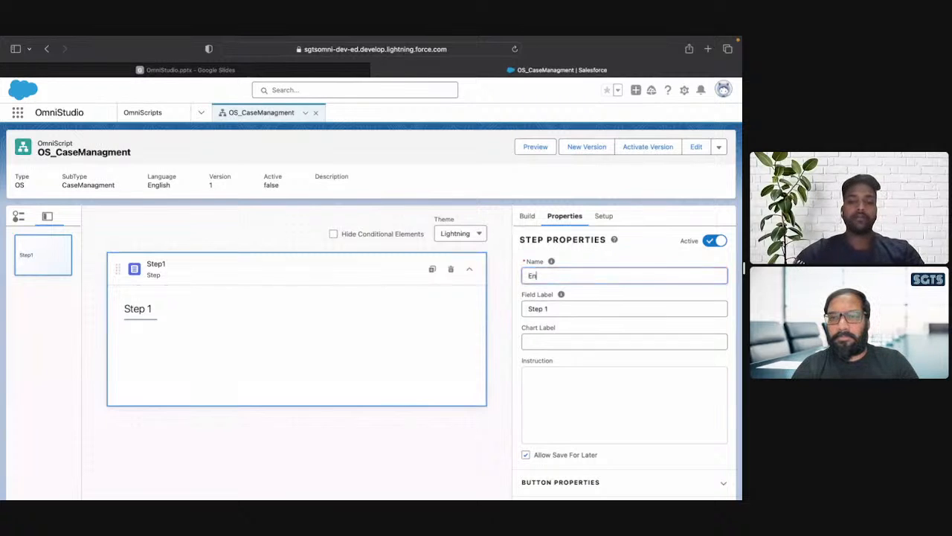
pyautogui.write('Acco')
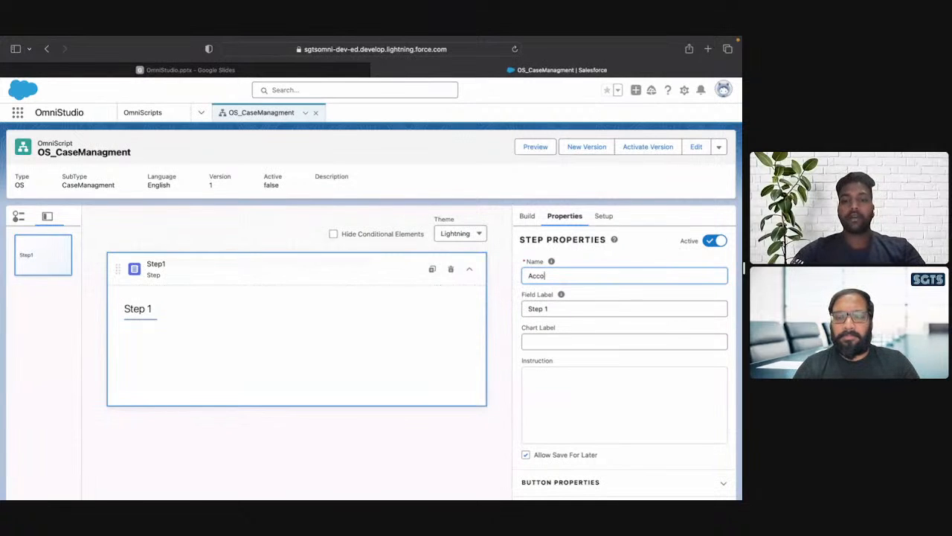
pyautogui.write('untInfor')
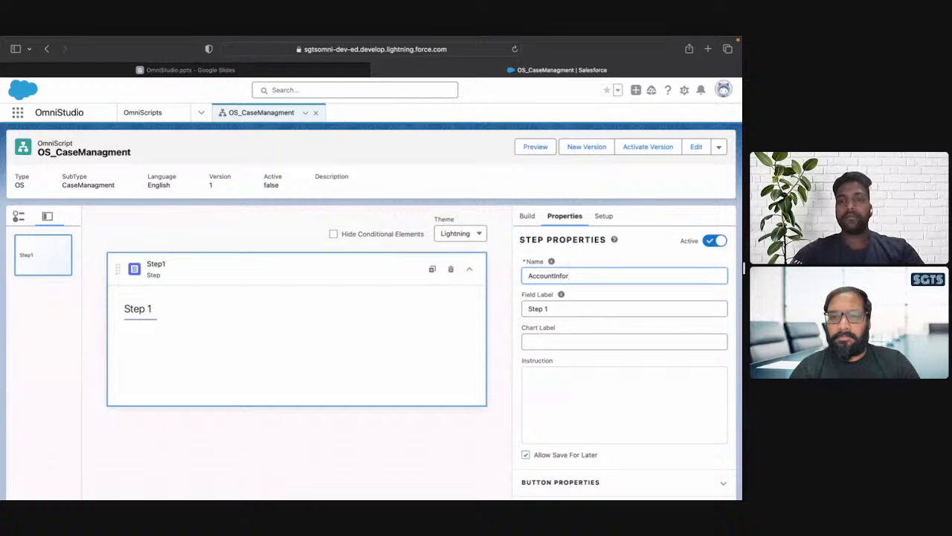
pyautogui.write('mation')
pyautogui.press('Tab')
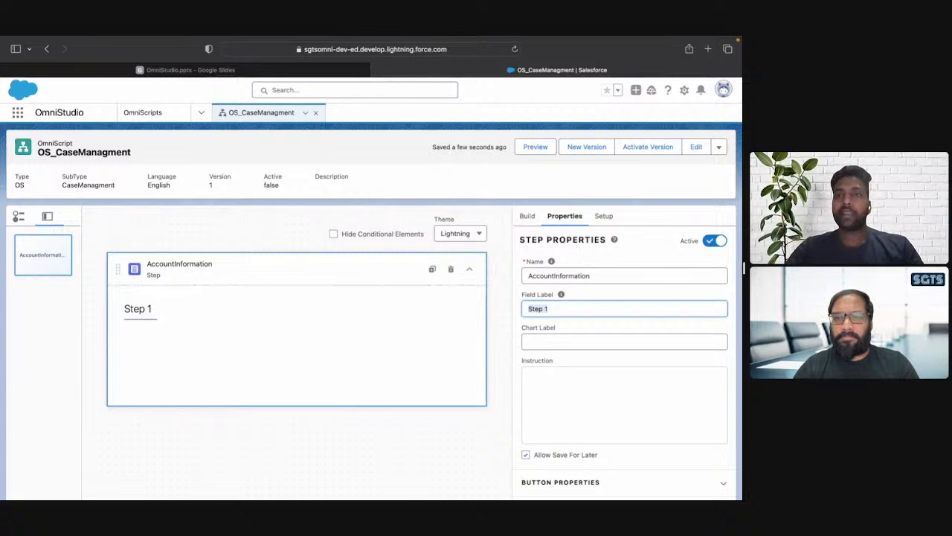
pyautogui.write('En')
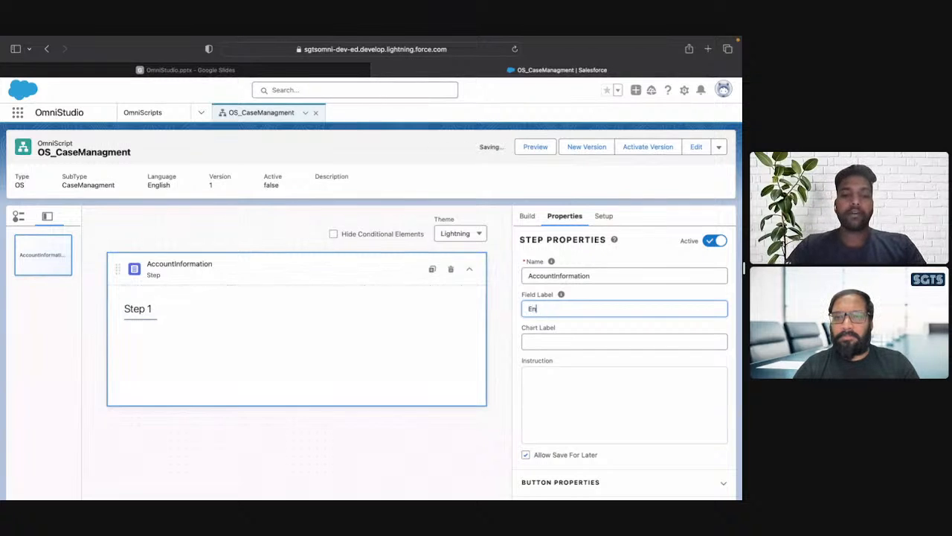
pyautogui.write('ter Account Name')
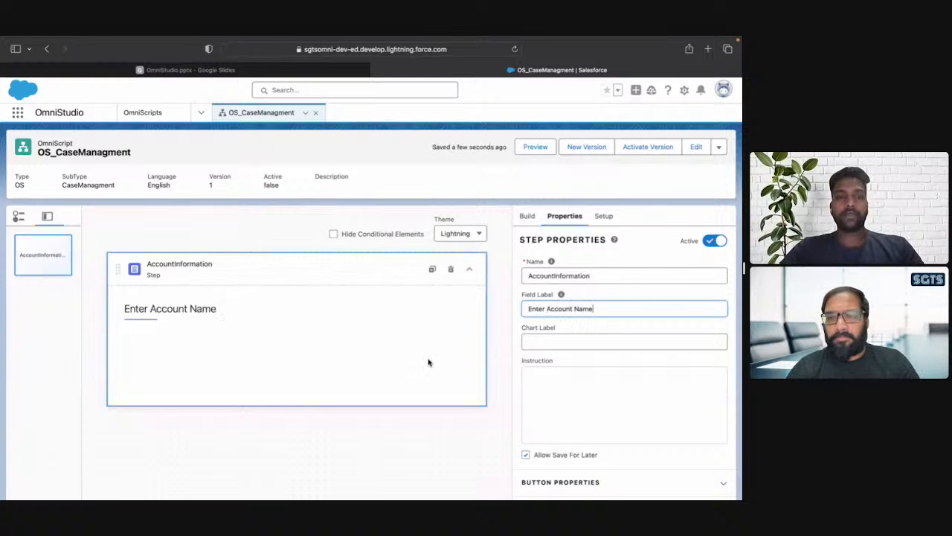
# Find the Type Ahead Block element and add it inside the AccountInformation step.
pyautogui.click(527, 216)
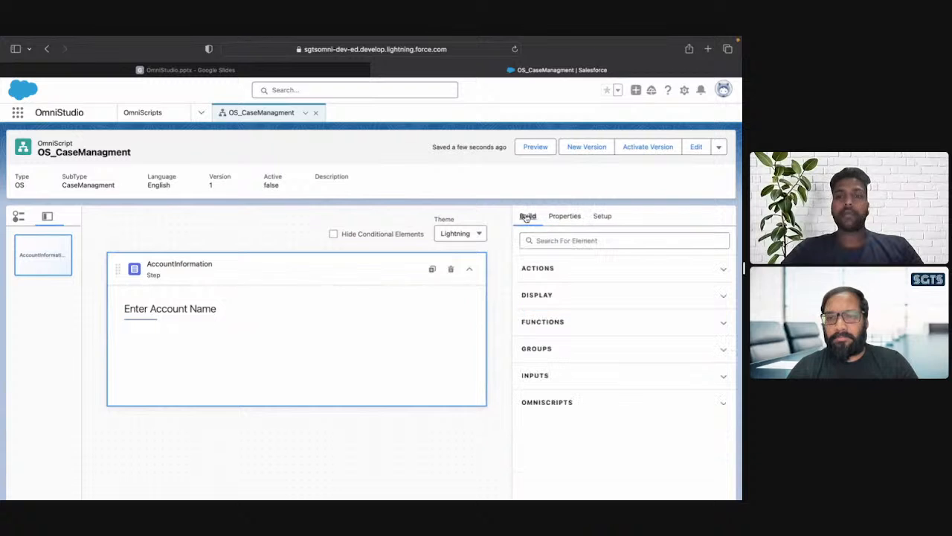
pyautogui.click(567, 239)
pyautogui.write('type')
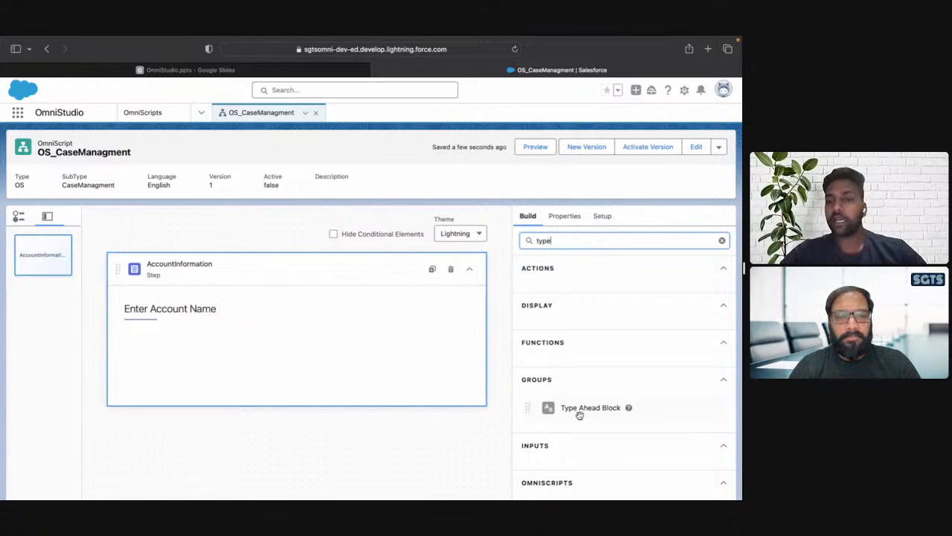
pyautogui.moveTo(585, 416); pyautogui.dragTo(436, 361)
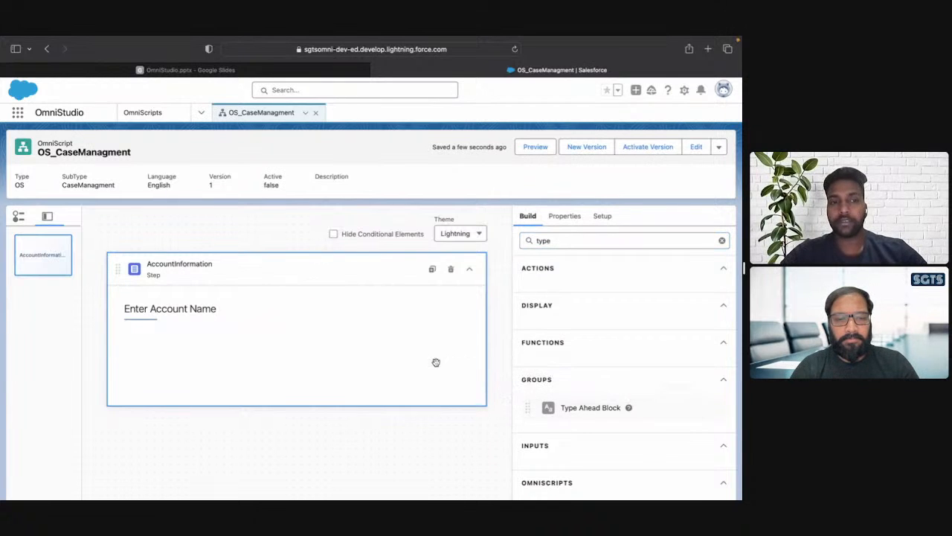
# Change the AccountInformation step's field label to "Enter Account Information".
pyautogui.click(190, 309)
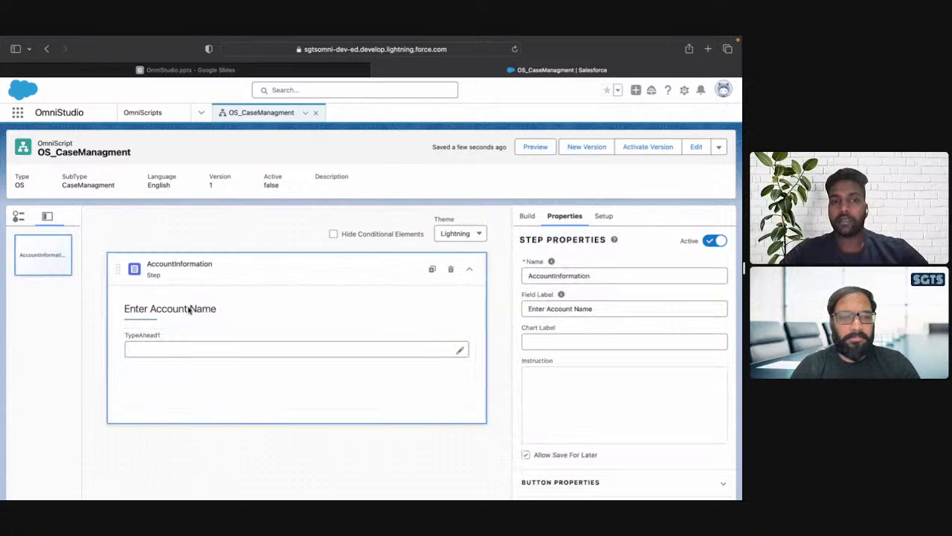
pyautogui.doubleClick(601, 308)
pyautogui.press('BackSpace')
pyautogui.write('Information')
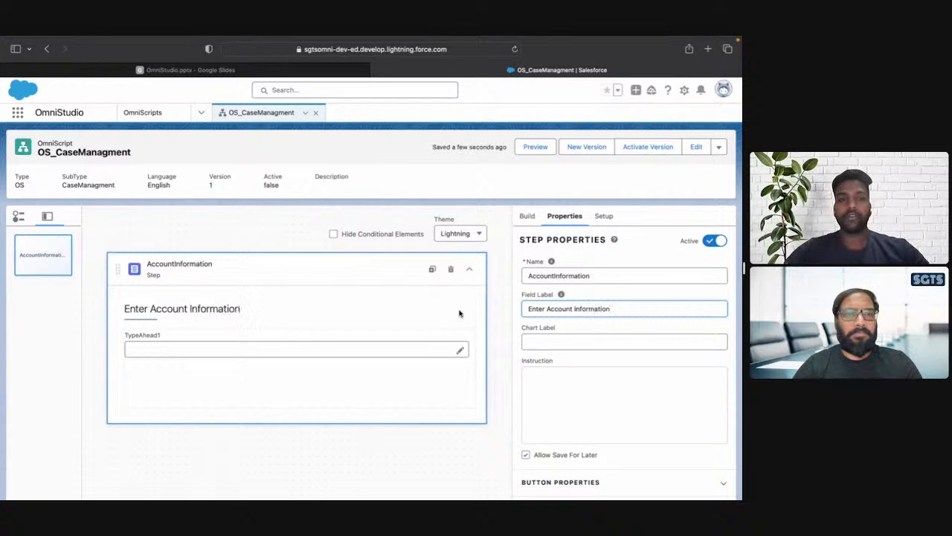
# Rename the Type Ahead block as AccountName and set its field label to "Enter Name".
pyautogui.click(285, 388)
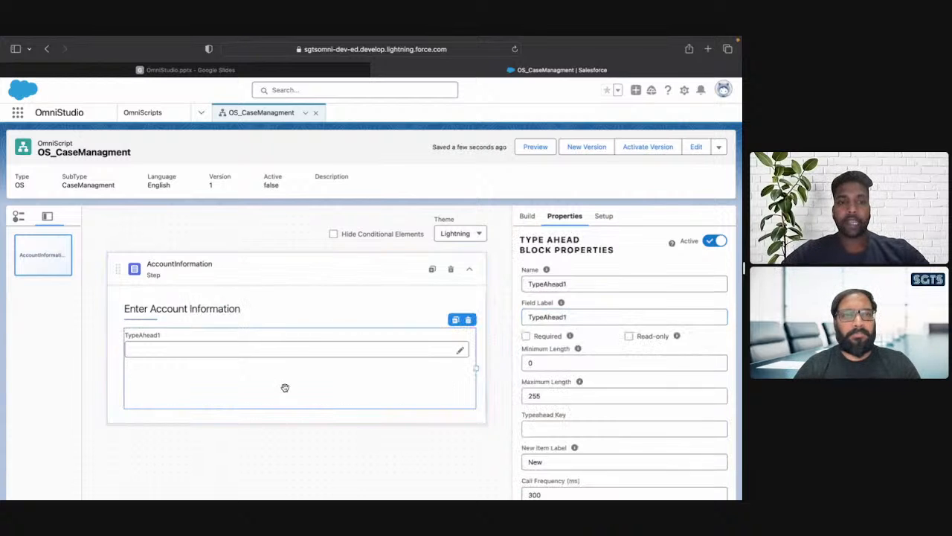
pyautogui.click(583, 286)
pyautogui.doubleClick(582, 289)
pyautogui.write('A')
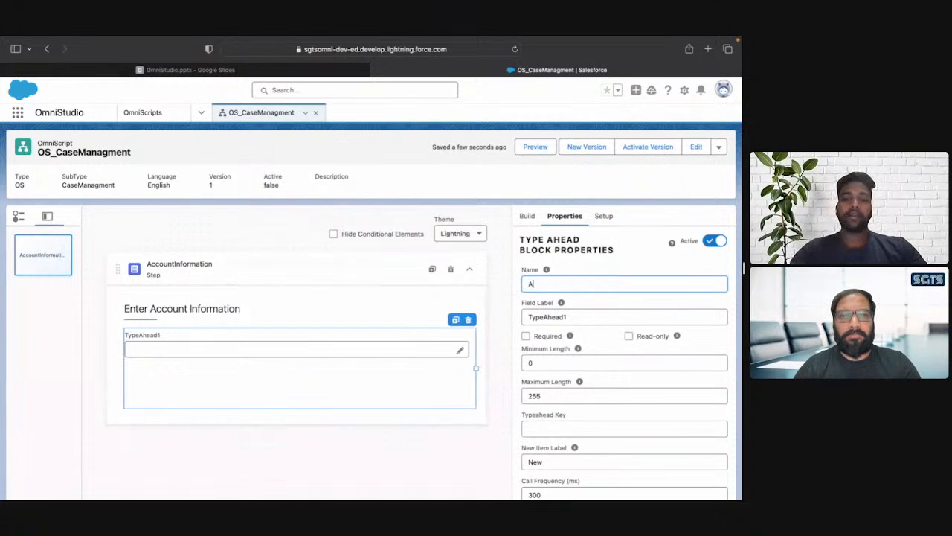
pyautogui.write('ccountNam,er')
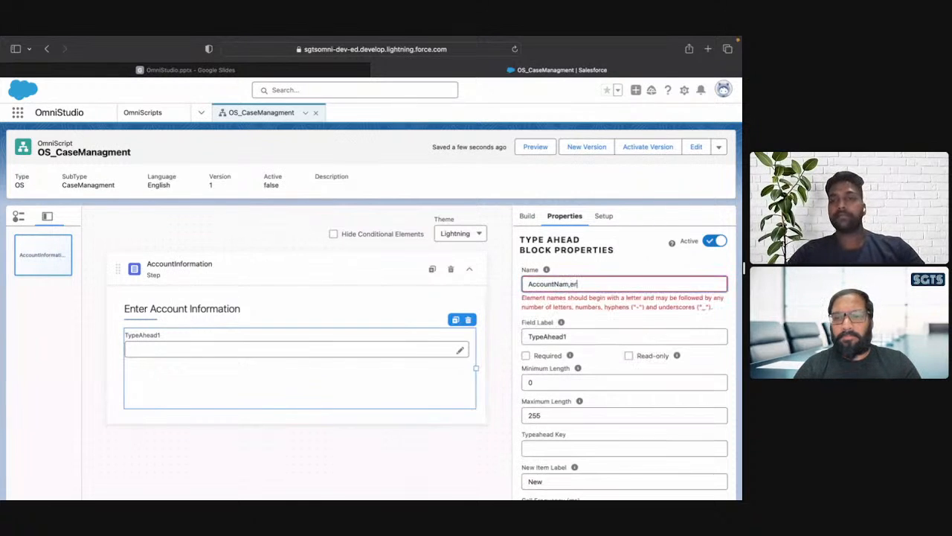
pyautogui.press('BackSpace')
pyautogui.press('BackSpace')
pyautogui.write('r')
pyautogui.write('e')
pyautogui.press('Tab')
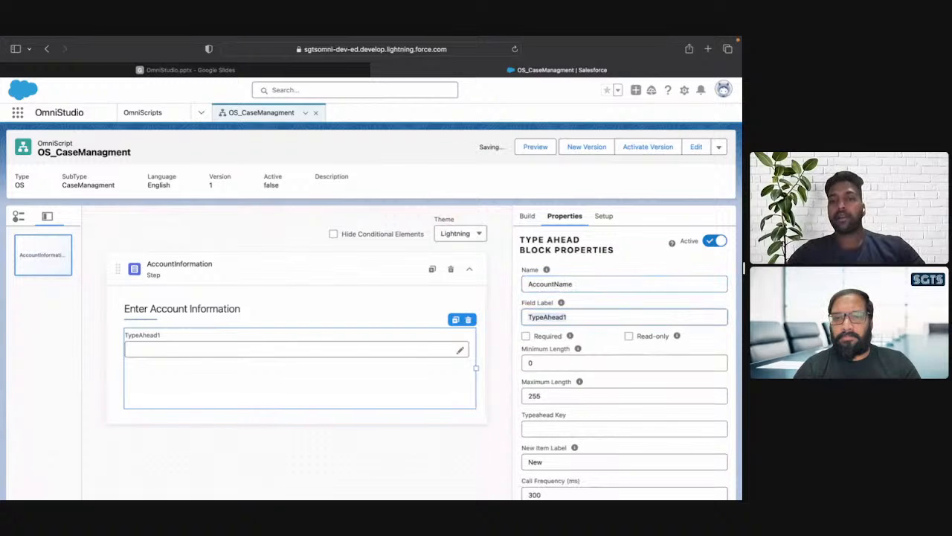
pyautogui.write('Enter Name')
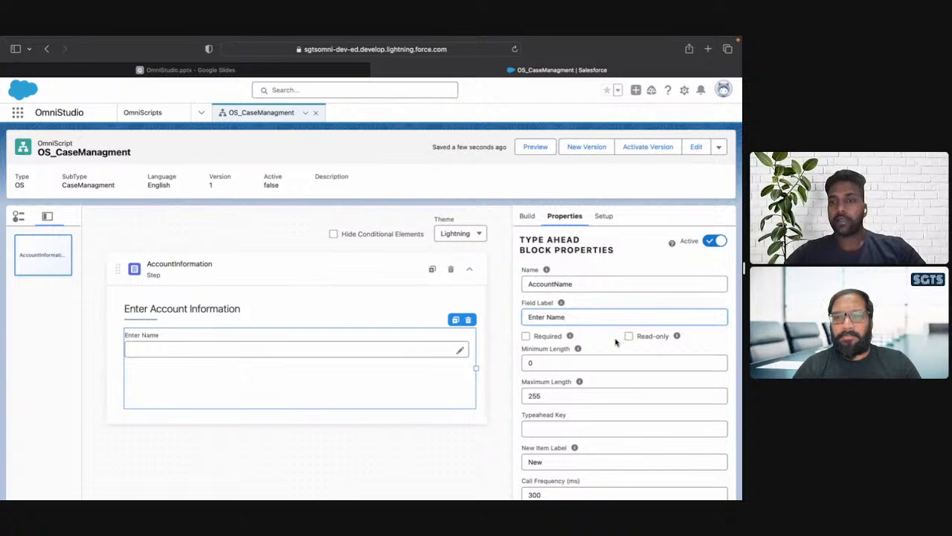
# Activate help text for the AccountName Type Ahead block in its help options.
pyautogui.scroll(-2, 615, 341)
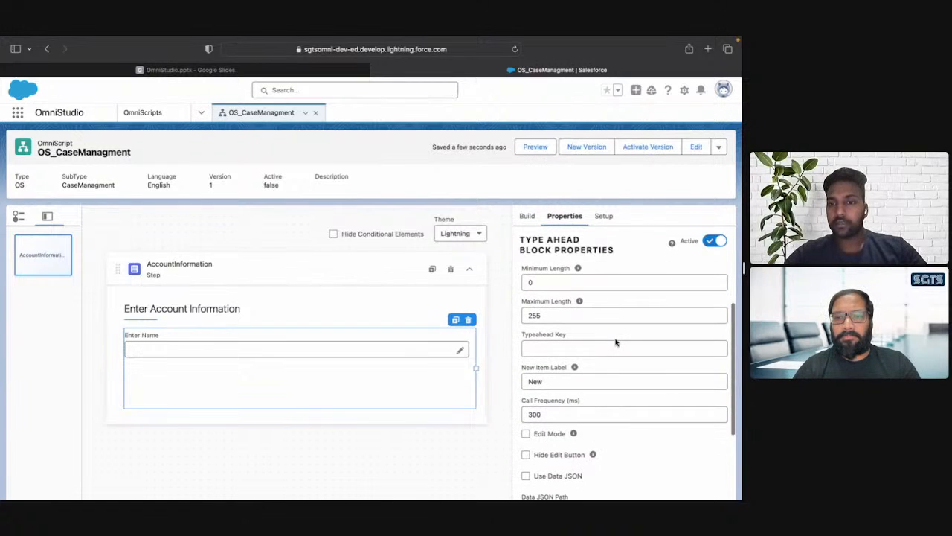
pyautogui.scroll(-5, 615, 342)
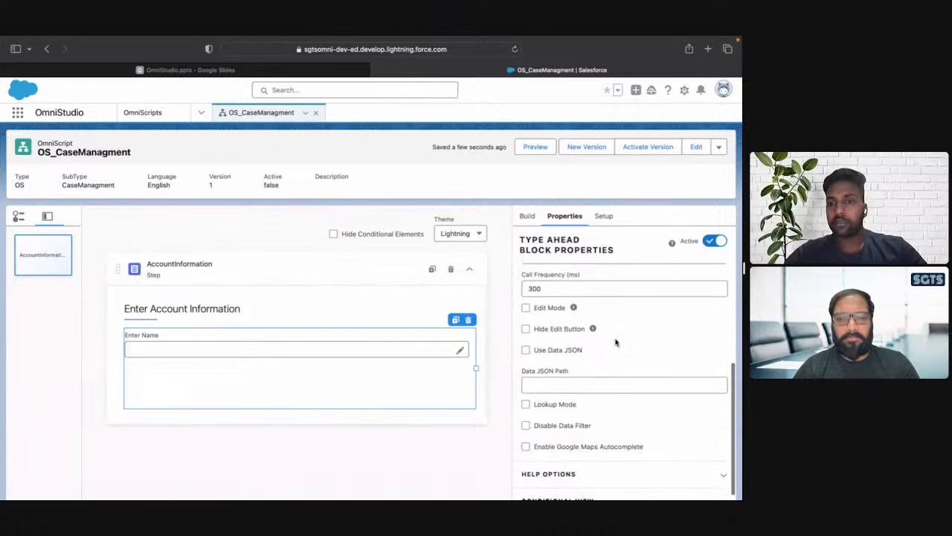
pyautogui.scroll(-1, 610, 356)
pyautogui.click(599, 377)
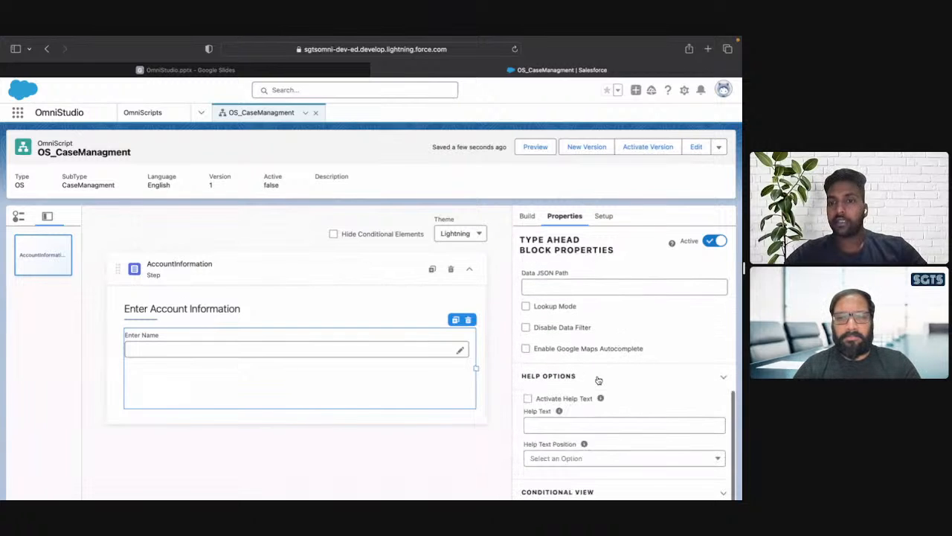
pyautogui.scroll(-1, 599, 380)
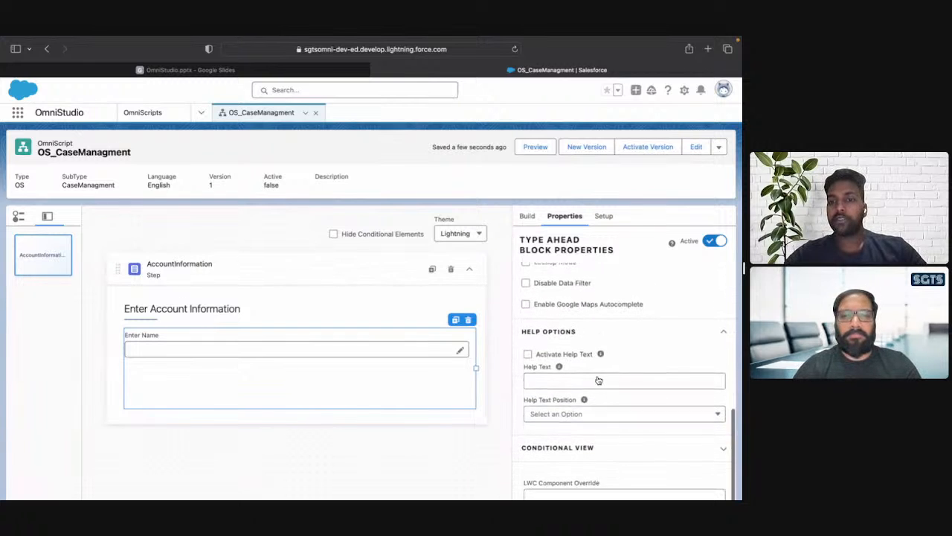
pyautogui.click(528, 354)
# Set the AccountName block's help text to "Enter Account Name for fetching details".
pyautogui.click(543, 378)
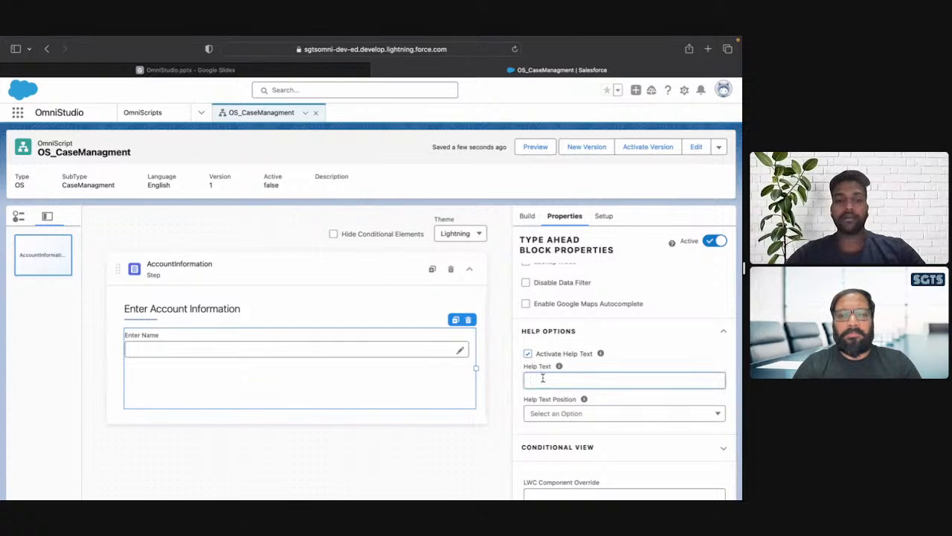
pyautogui.write('Enter A')
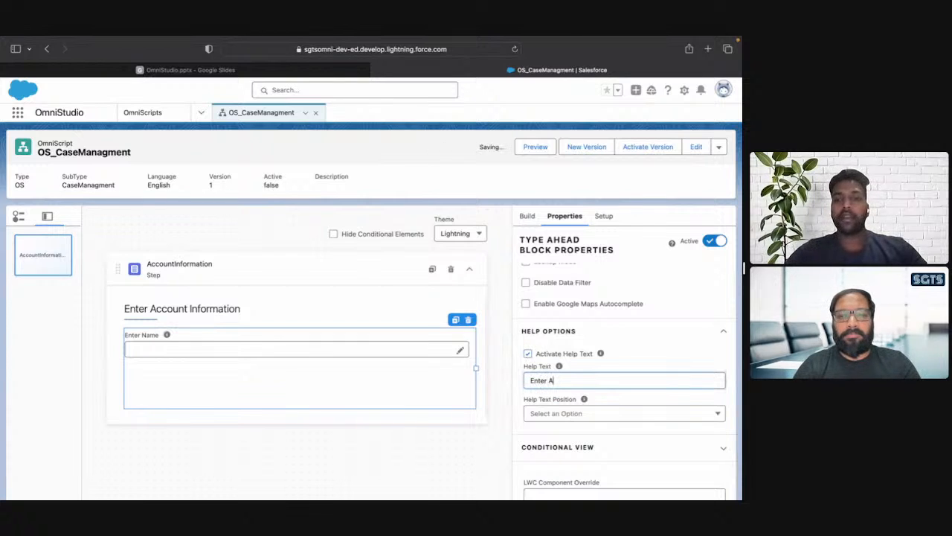
pyautogui.write('ccount name')
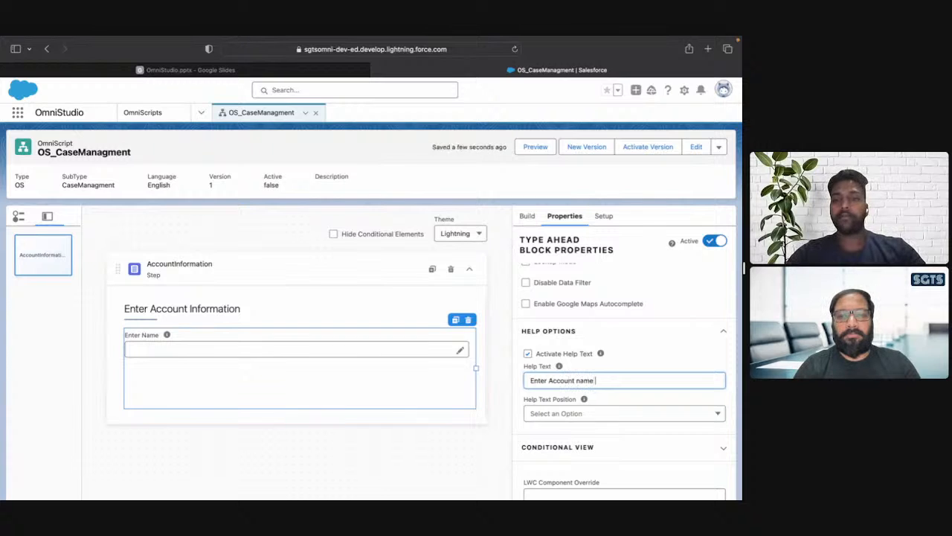
pyautogui.press('BackSpace')
pyautogui.press('BackSpace')
pyautogui.press('BackSpace')
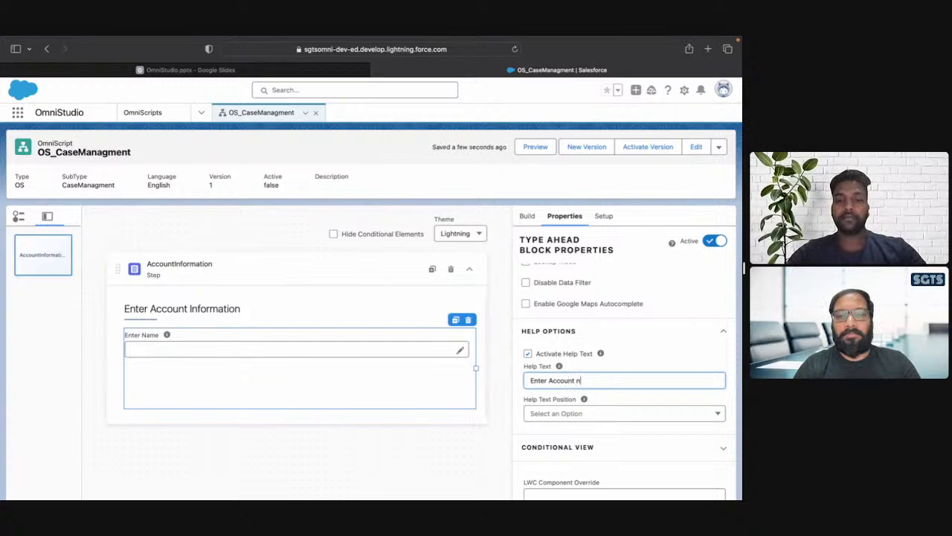
pyautogui.press('BackSpace')
pyautogui.press('BackSpace')
pyautogui.write('Name')
pyautogui.press('BackSpace')
pyautogui.press('BackSpace')
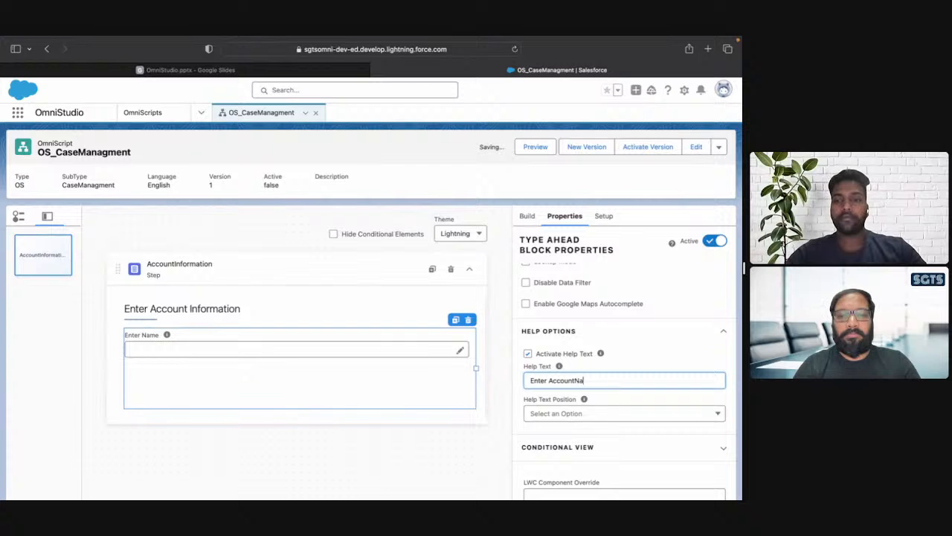
pyautogui.press('BackSpace')
pyautogui.press('BackSpace')
pyautogui.write('Name')
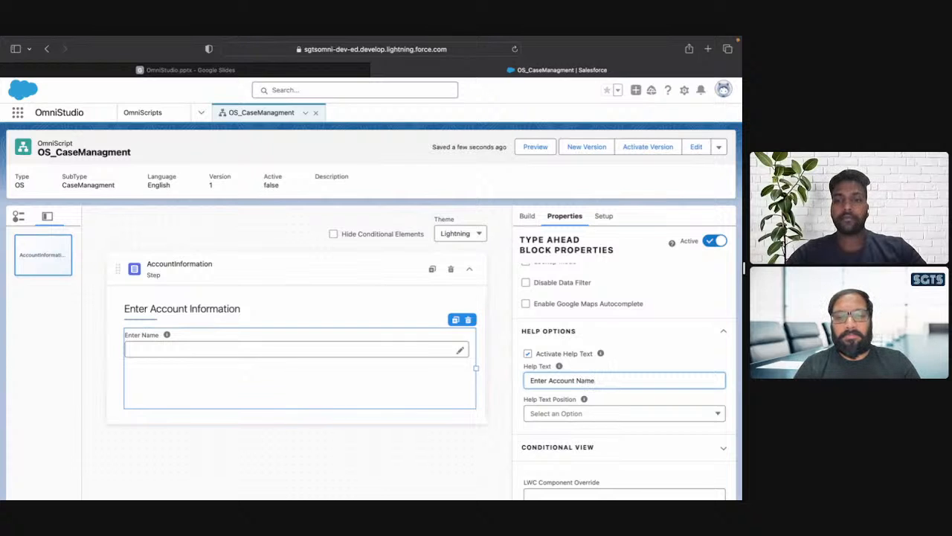
pyautogui.write(' for fec')
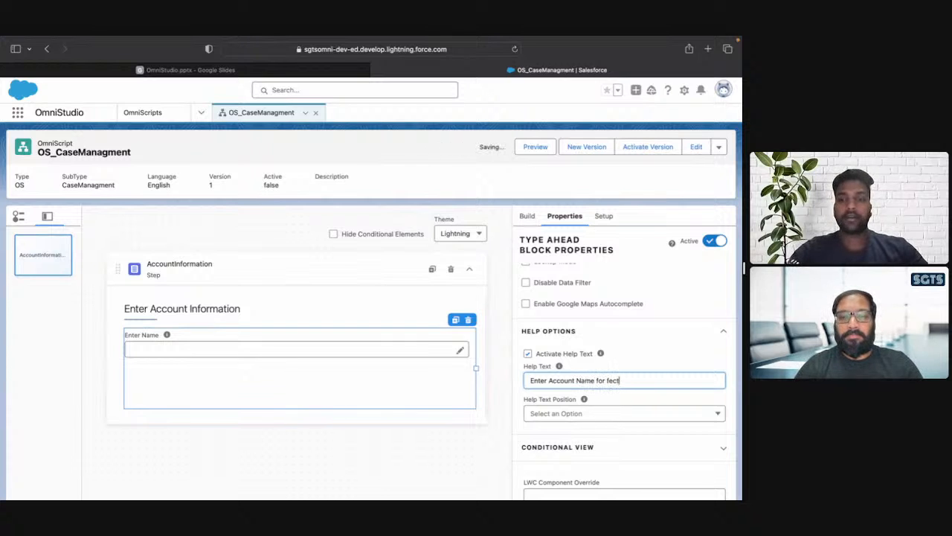
pyautogui.write('t')
pyautogui.press('BackSpace')
pyautogui.press('BackSpace')
pyautogui.write('tchi')
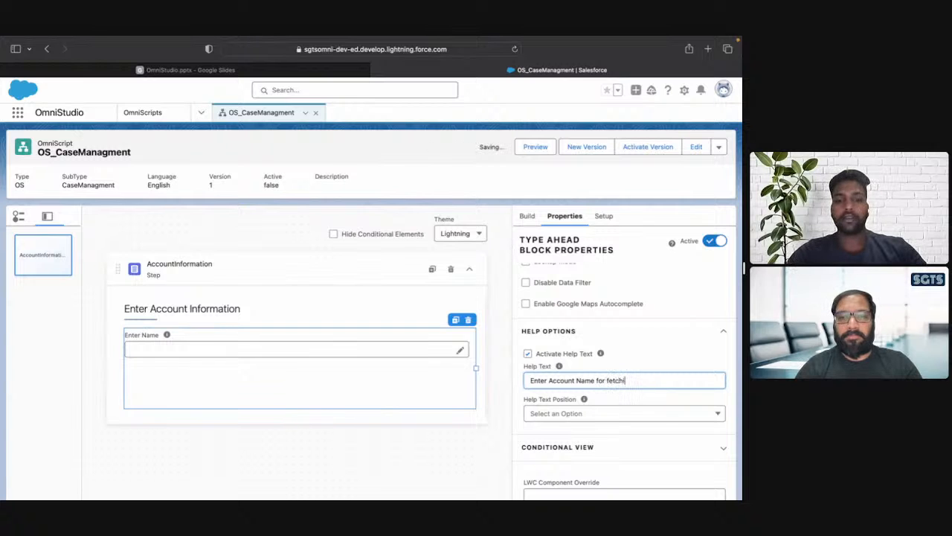
pyautogui.write('ng details')
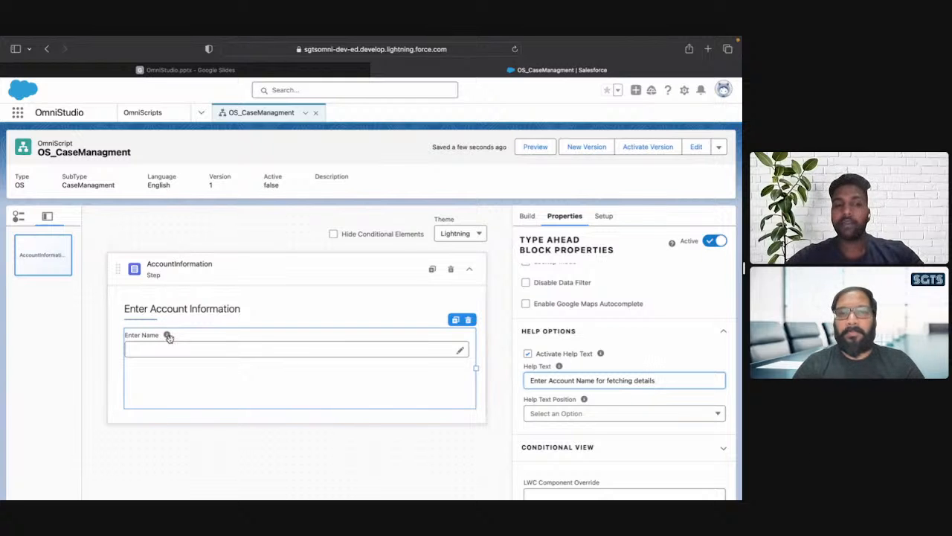
# Check the available help text positions and review the AccountName block's other properties.
pyautogui.moveTo(742, 268); pyautogui.dragTo(846, 274)
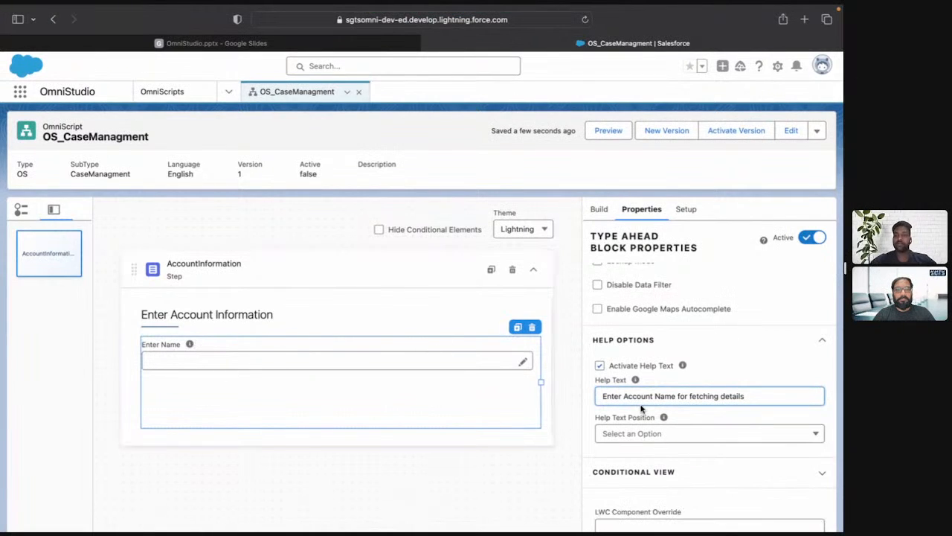
pyautogui.click(672, 439)
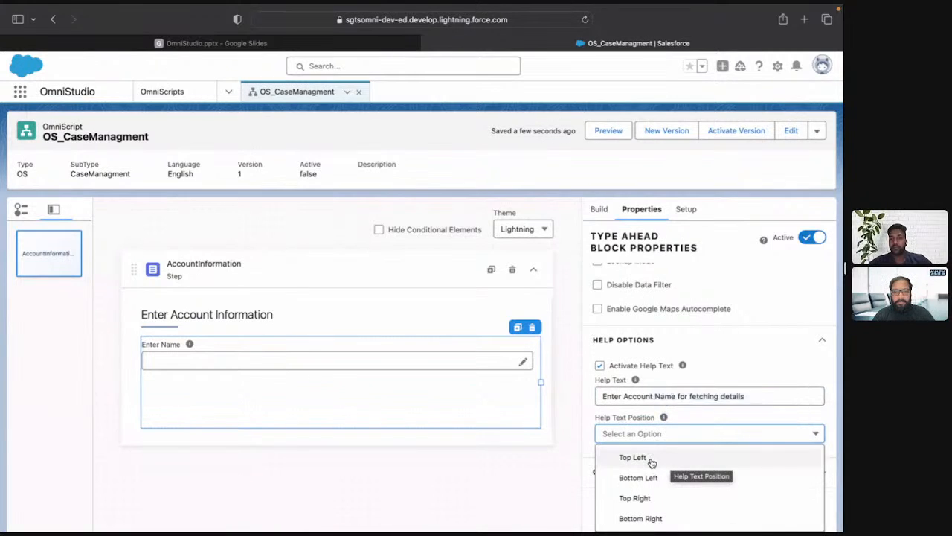
pyautogui.click(766, 303)
pyautogui.scroll(5, 599, 482)
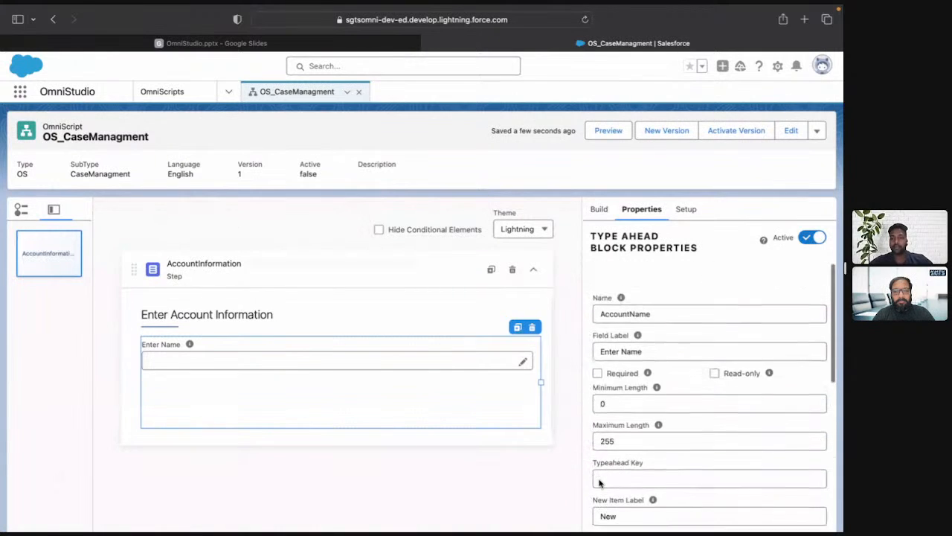
pyautogui.scroll(-1, 599, 482)
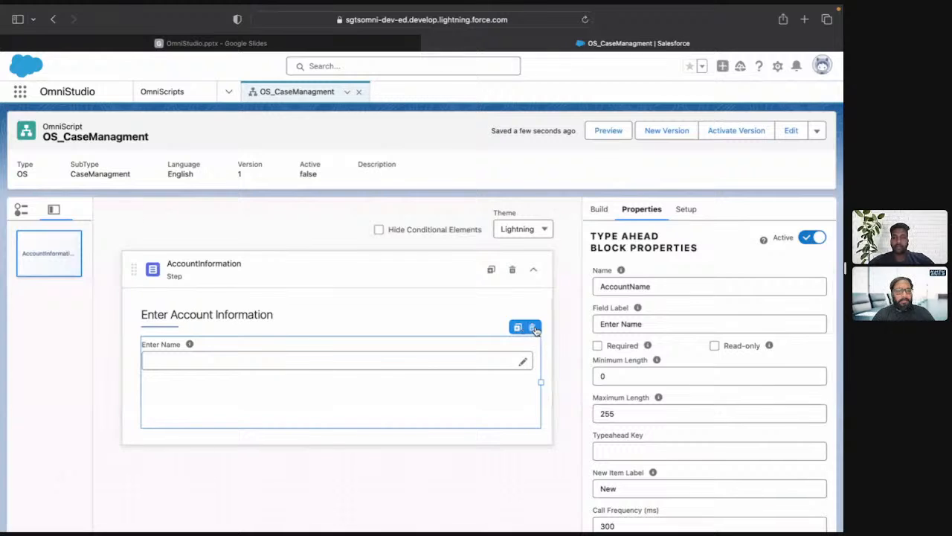
# Find the DataRaptor Extract Action element and add it inside the AccountName Type Ahead block.
pyautogui.click(600, 211)
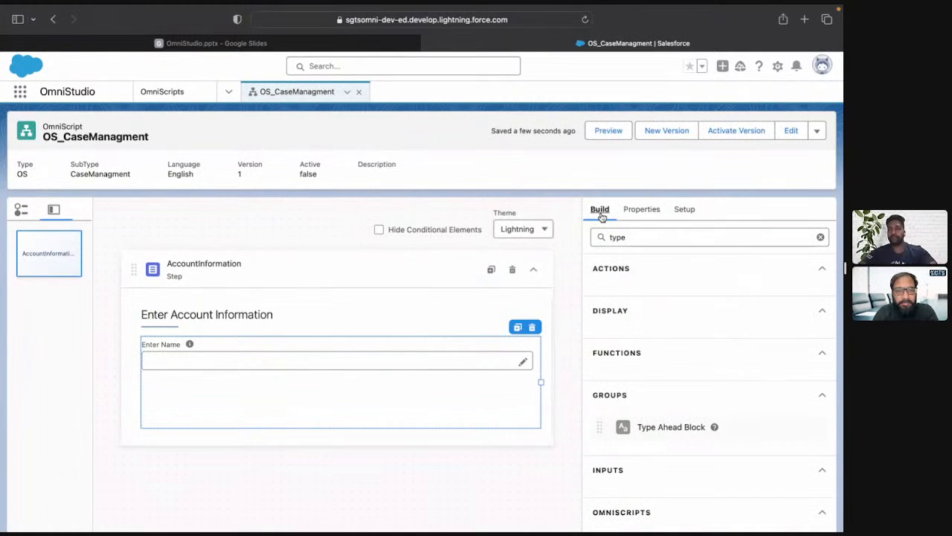
pyautogui.doubleClick(625, 239)
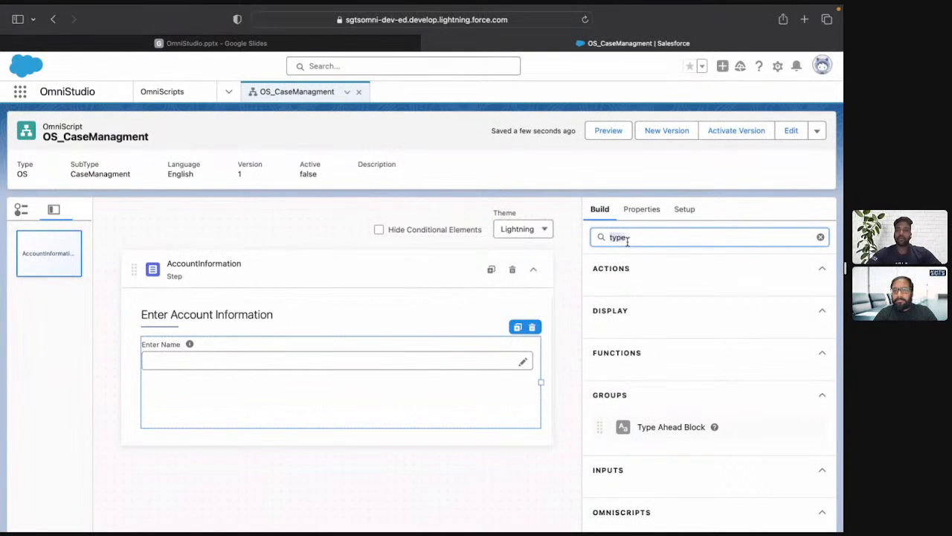
pyautogui.write('data')
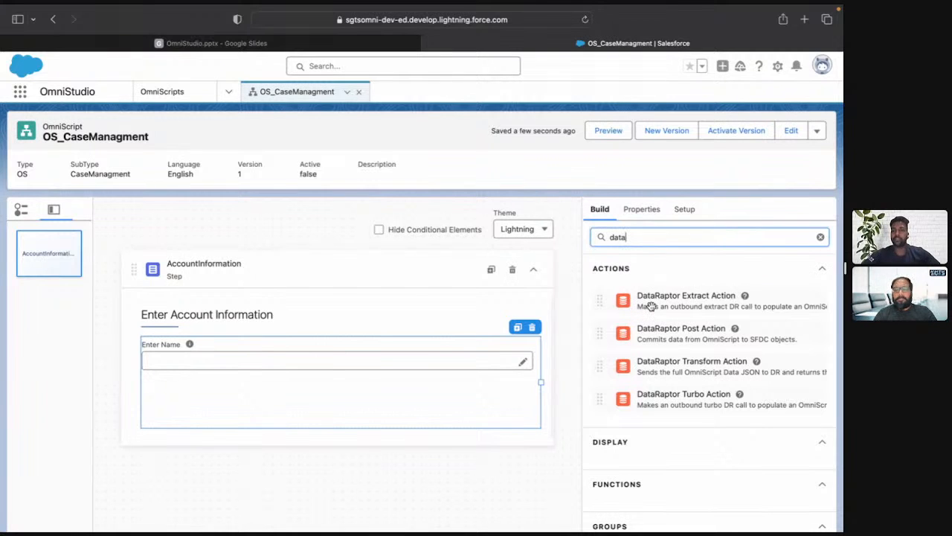
pyautogui.moveTo(651, 306); pyautogui.dragTo(459, 406)
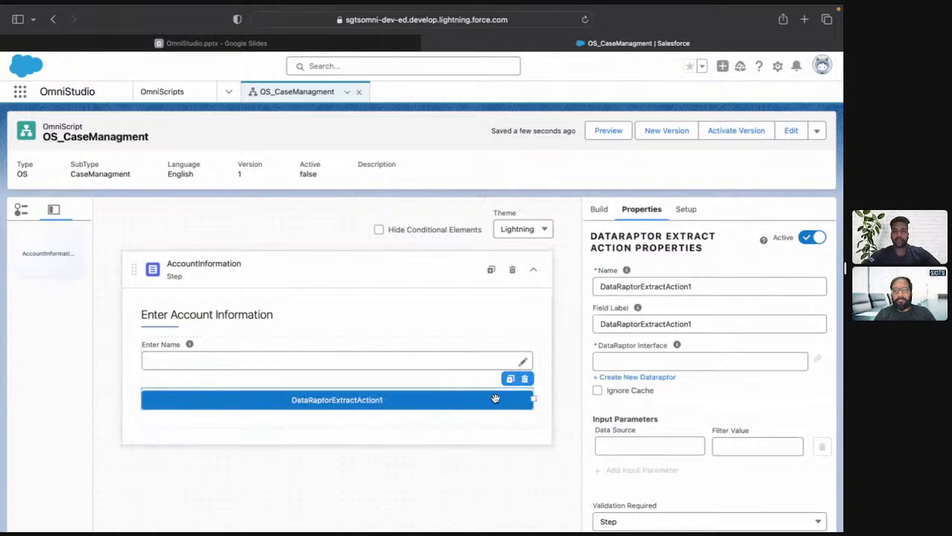
# Set both the name and the field label of the DataRaptor Extract Action to DRE_AccountRecordCaseManagment.
pyautogui.doubleClick(717, 281)
pyautogui.write('DRE')
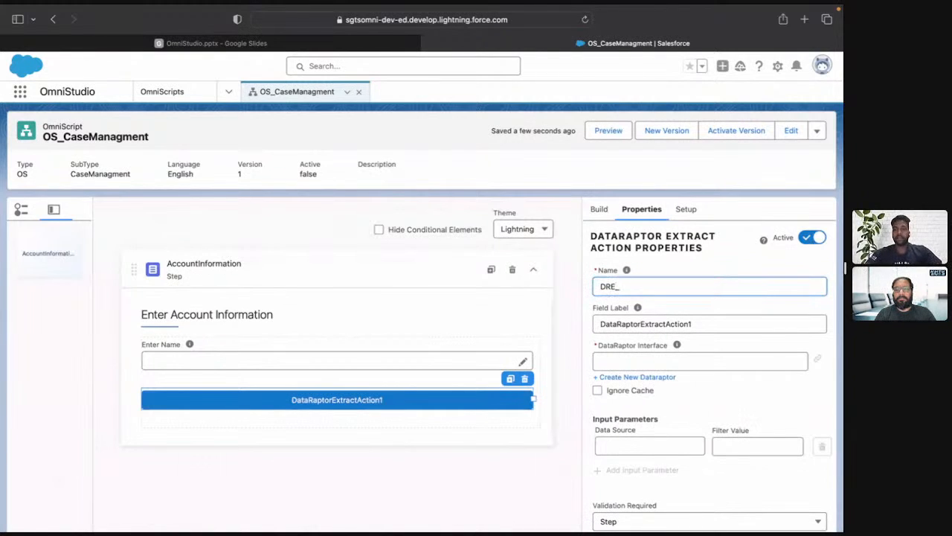
pyautogui.write('_A')
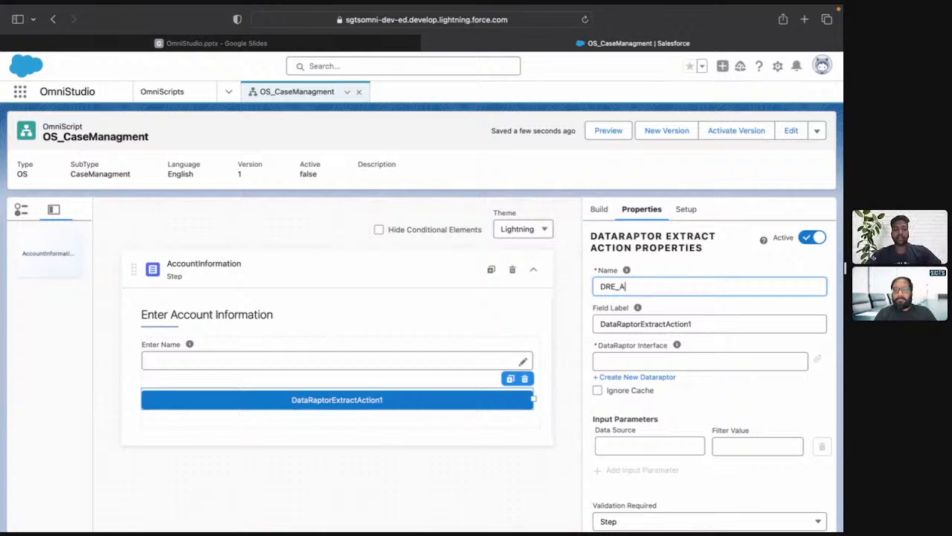
pyautogui.write('ccountR')
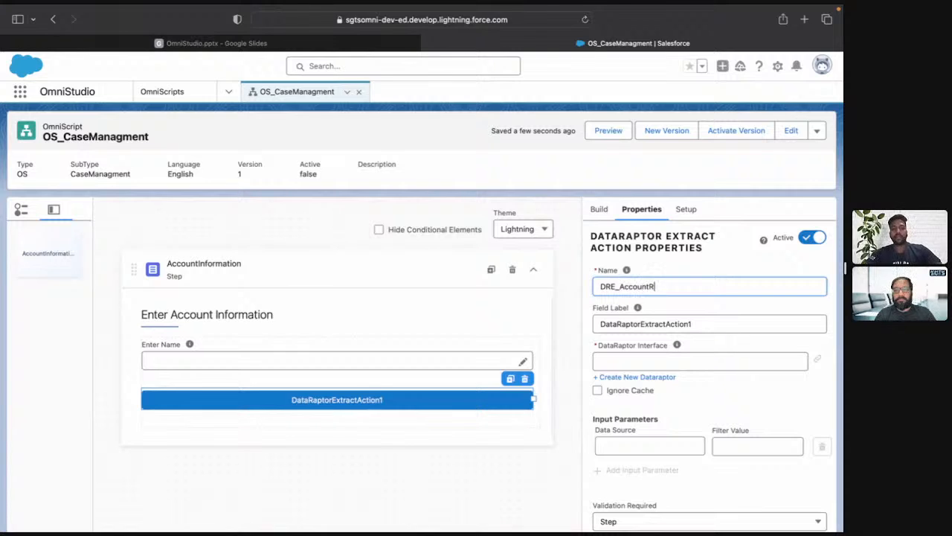
pyautogui.write('ecord')
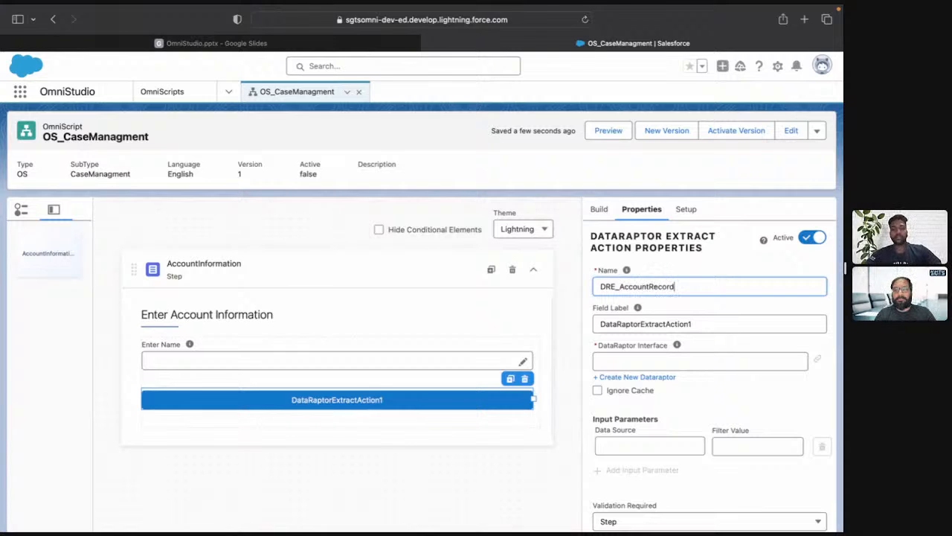
pyautogui.write('CaseMana')
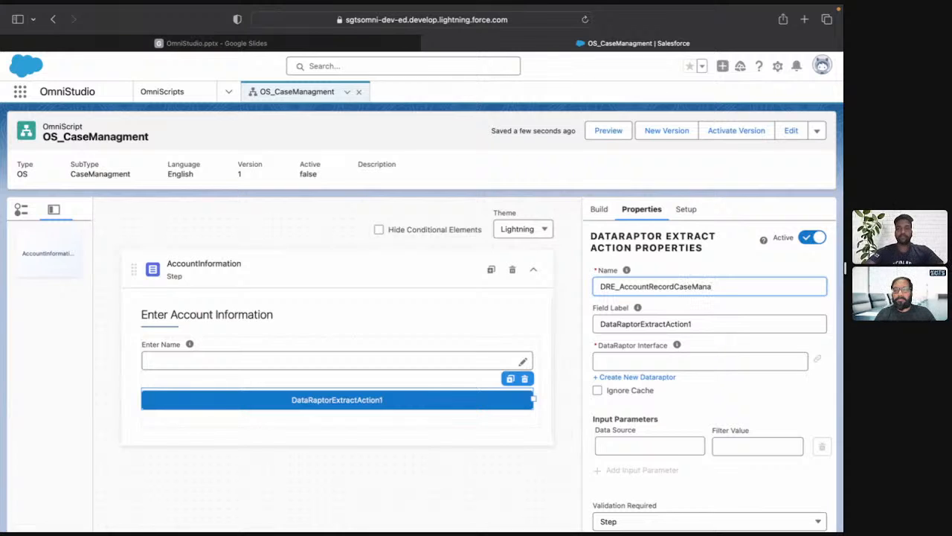
pyautogui.write('gment')
pyautogui.press('Tab')
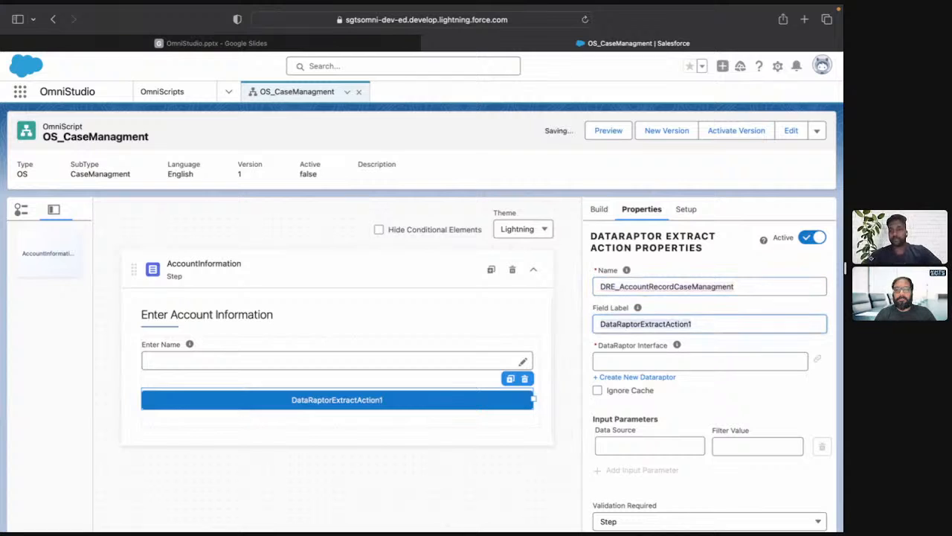
pyautogui.hotkey('ctrl', 'a')
pyautogui.write('DRE_AccountRecordCaseManagment')
# Look for DRE_AccountRecordCaseManagment among the existing DataRaptor interfaces for the extract action.
pyautogui.click(705, 362)
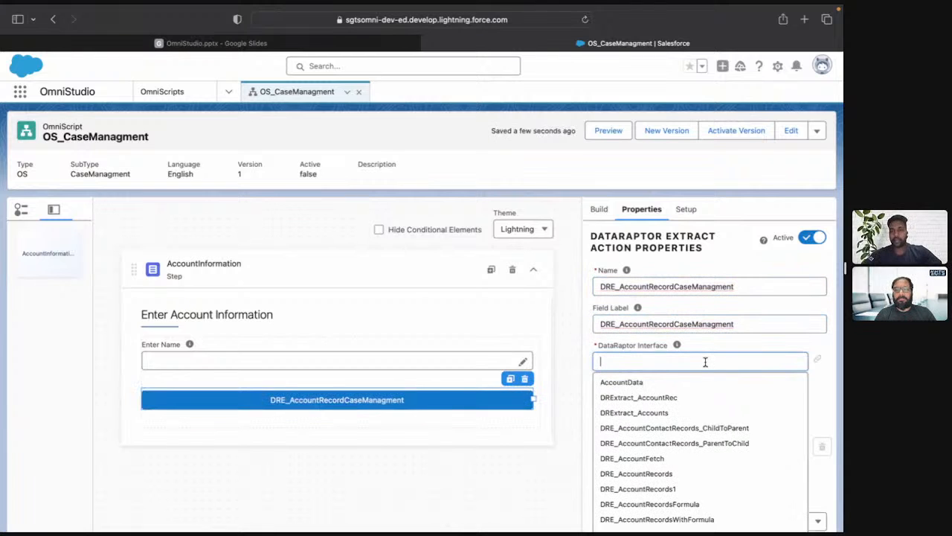
pyautogui.write('DRE_AccountRecordCaseManagment')
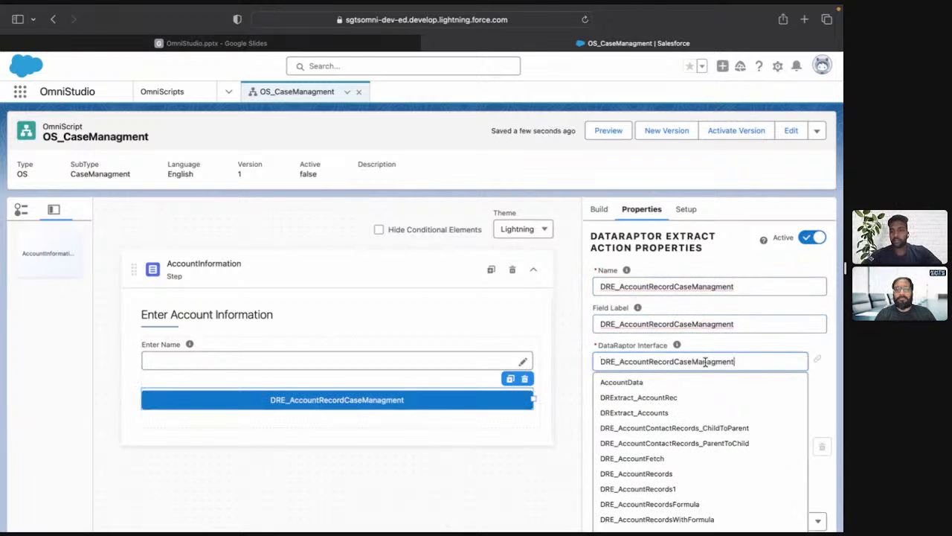
pyautogui.press('super+a')
pyautogui.press('BackSpace')
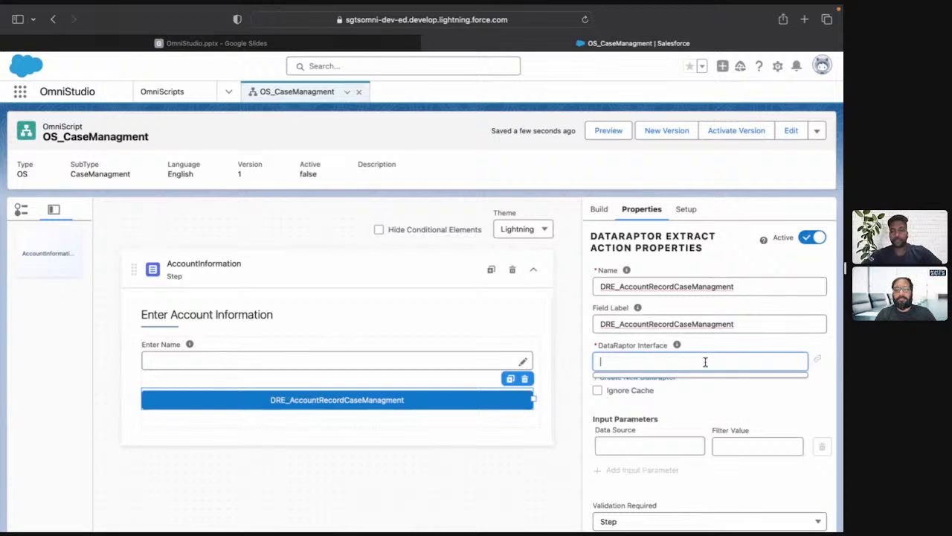
pyautogui.scroll(-15, 714, 444)
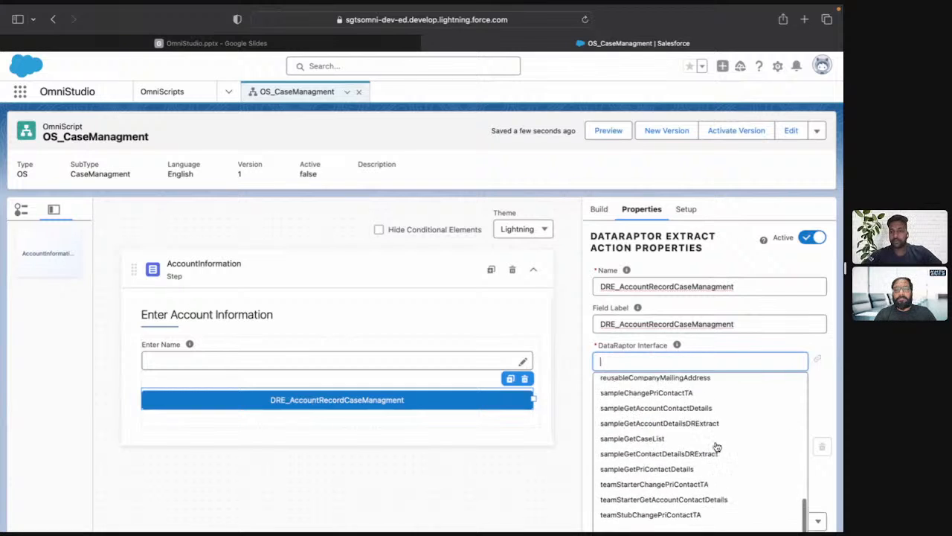
pyautogui.scroll(10, 717, 447)
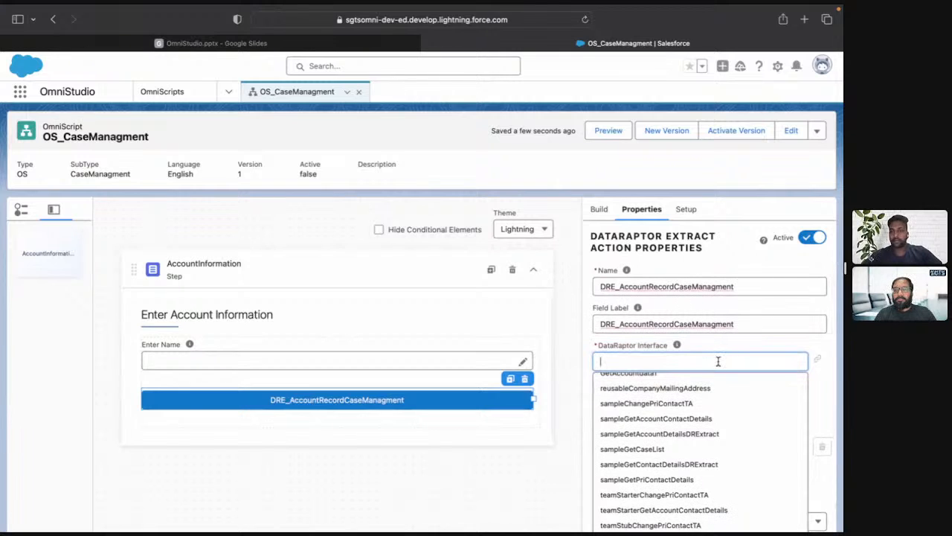
# Create a new DataRaptor named DRE_AccountRecordCaseManagment with the Extract interface type and JSON input and output.
pyautogui.click(225, 93)
pyautogui.click(186, 171)
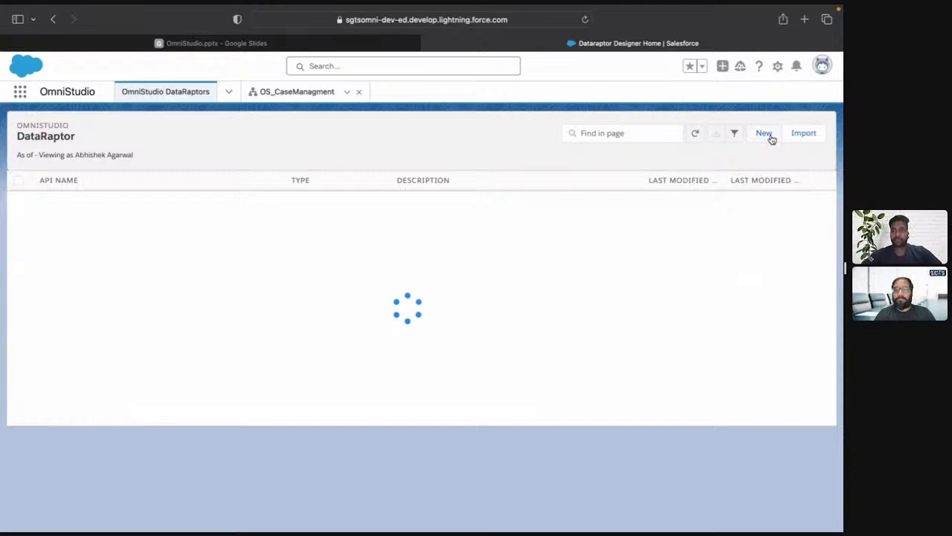
pyautogui.click(179, 253)
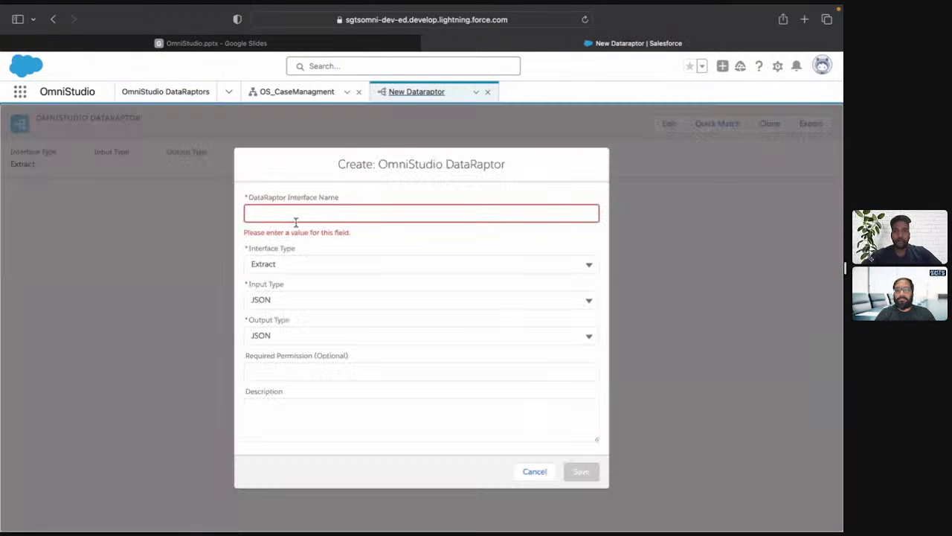
pyautogui.click(295, 214)
pyautogui.write('DRE_AccountRecordCaseManagment')
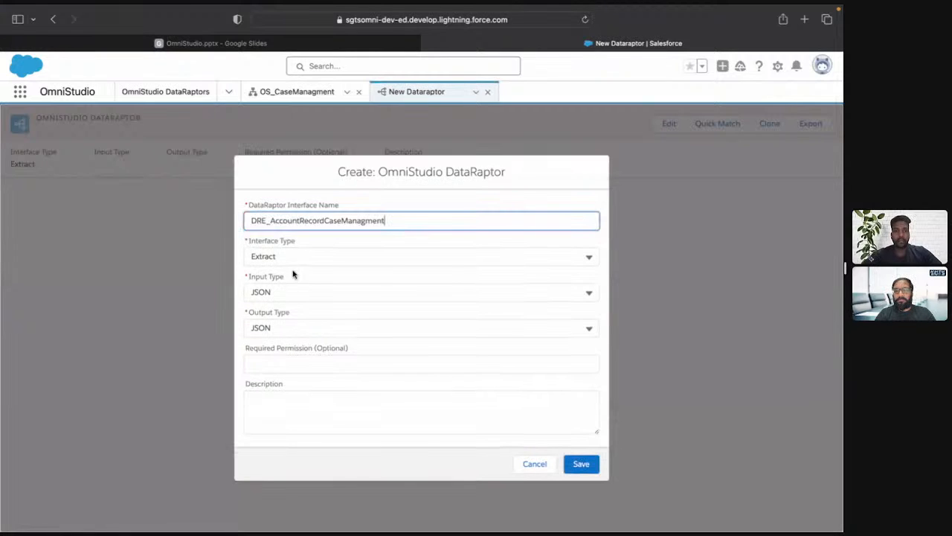
pyautogui.click(585, 468)
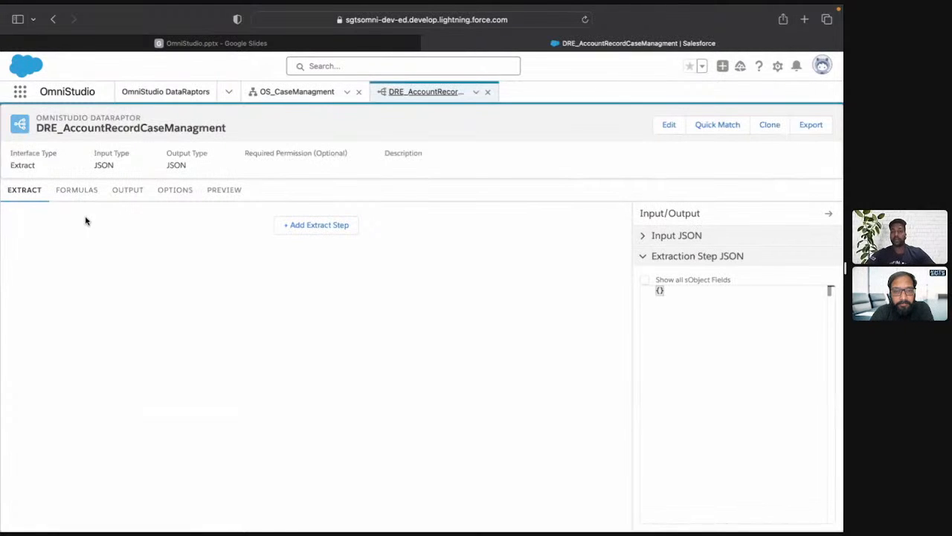
# Add an extract step on the Account object with the output path accounts.
pyautogui.click(325, 228)
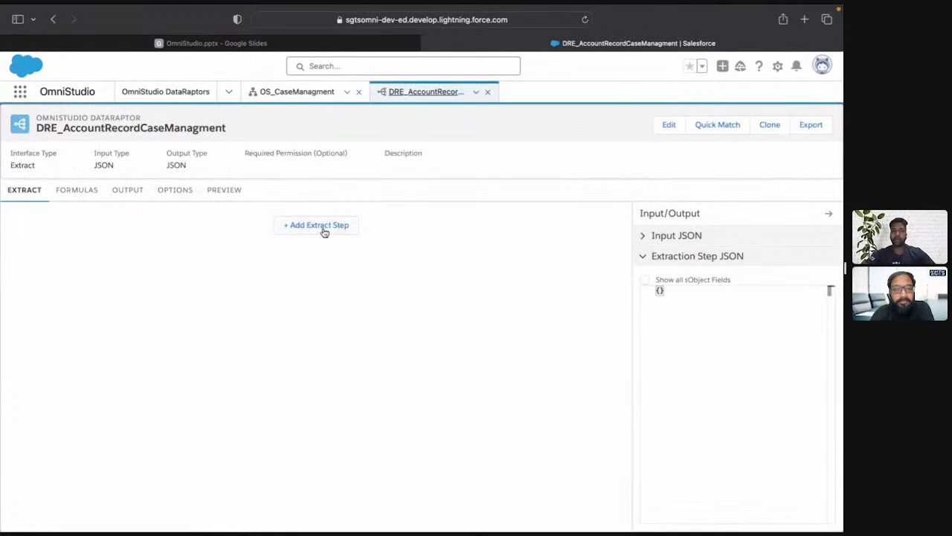
pyautogui.write('acc')
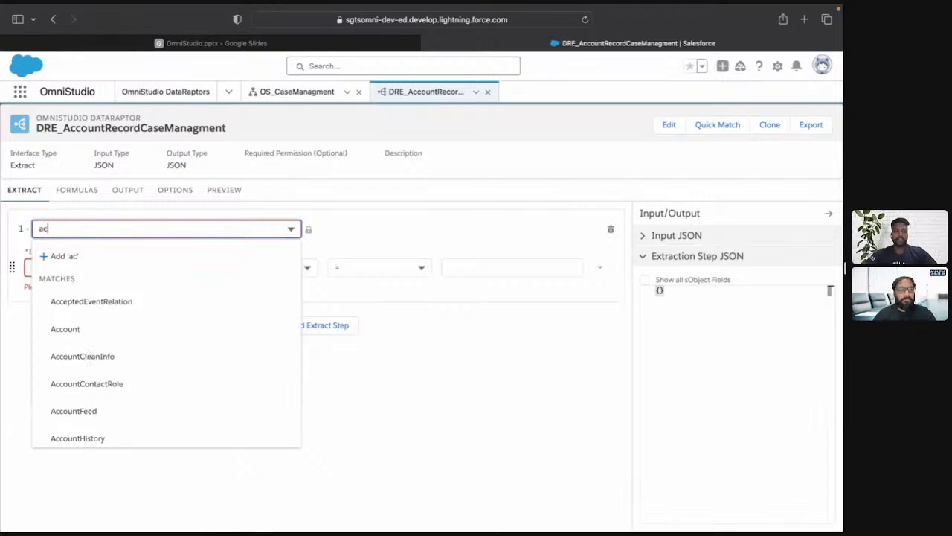
pyautogui.click(77, 326)
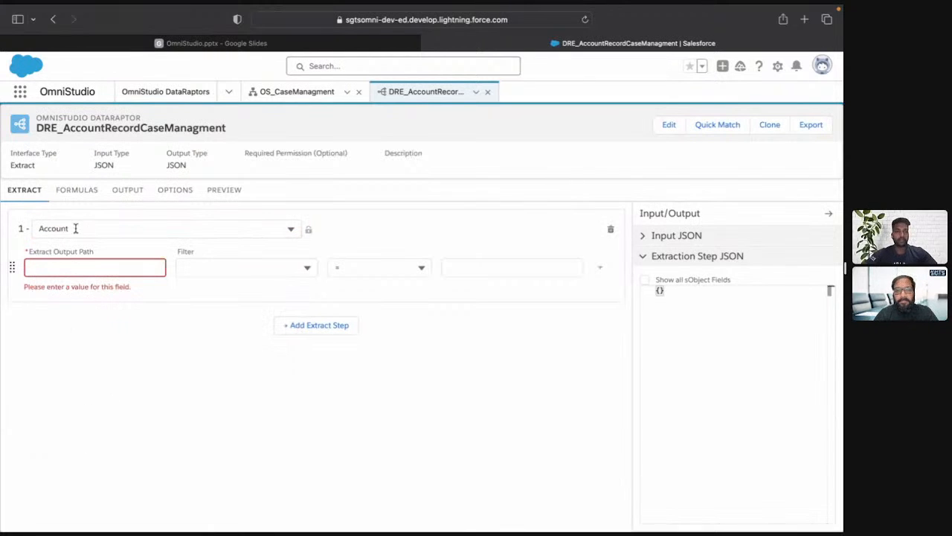
pyautogui.click(79, 267)
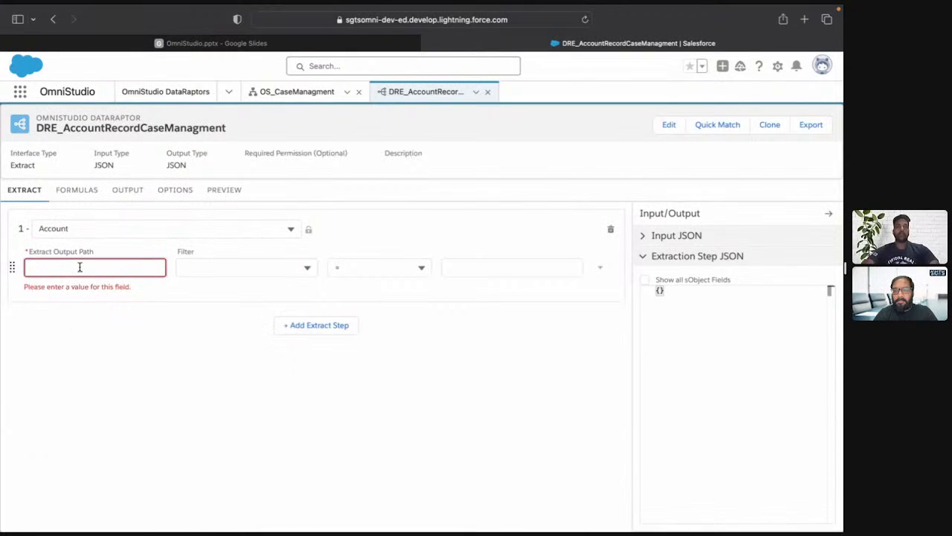
pyautogui.write('accounts')
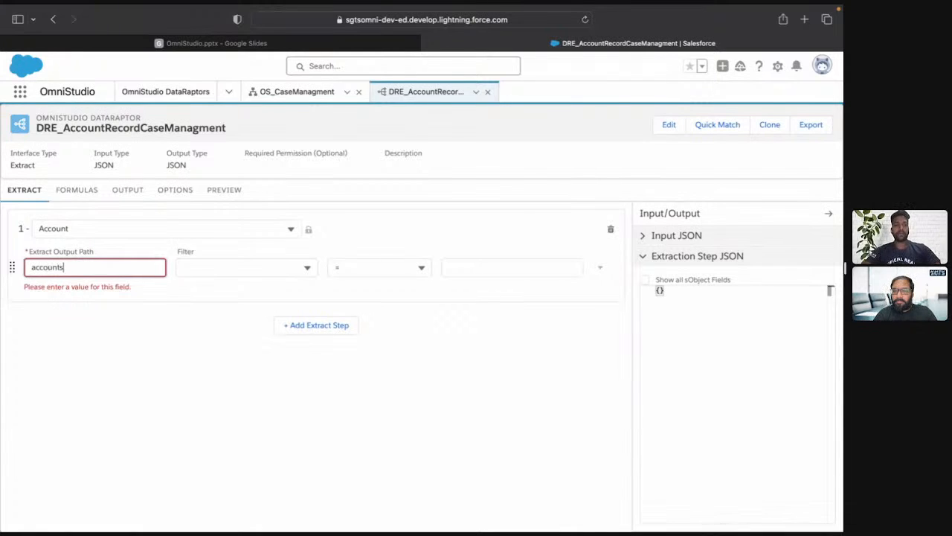
# Filter the Account extract step on Name using the LIKE operator and the input parameter nameParam.
pyautogui.click(208, 262)
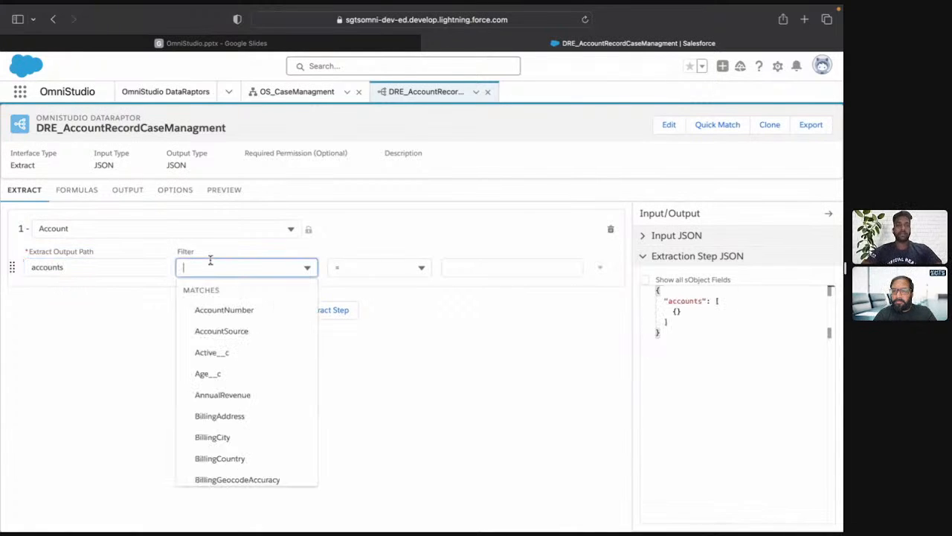
pyautogui.write('Name')
pyautogui.click(223, 333)
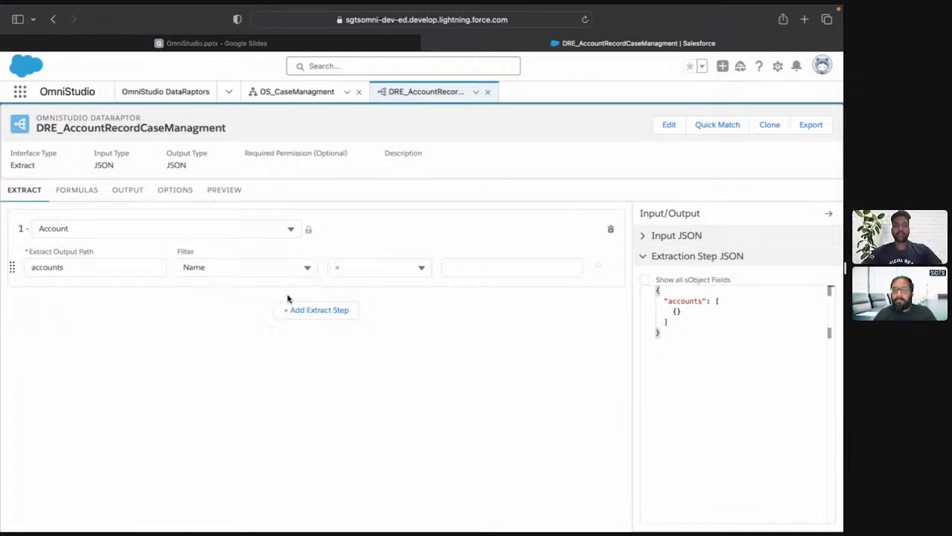
pyautogui.click(353, 274)
pyautogui.click(375, 457)
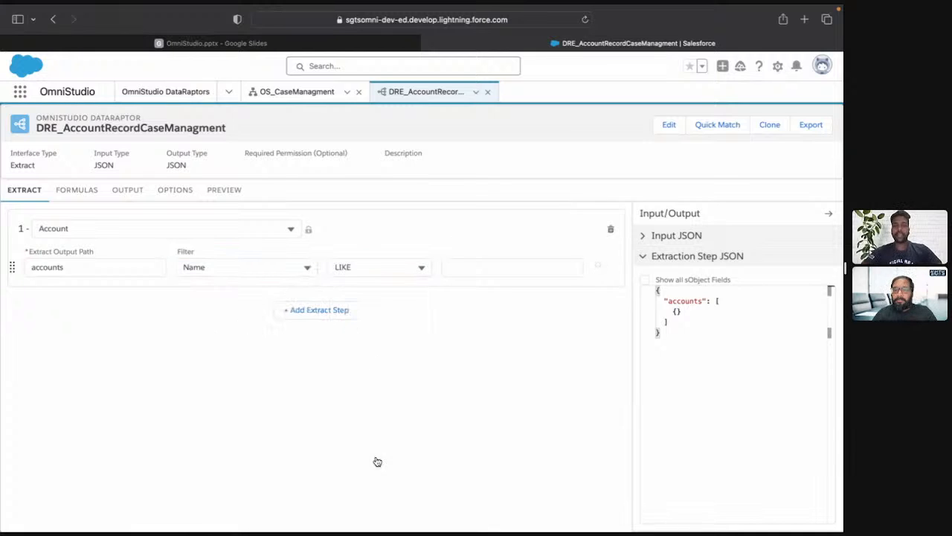
pyautogui.click(497, 266)
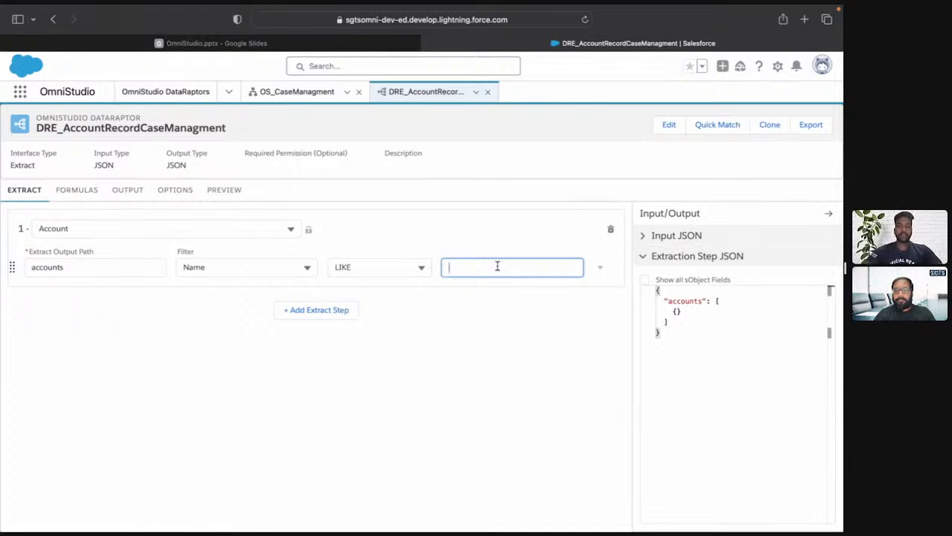
pyautogui.write('N')
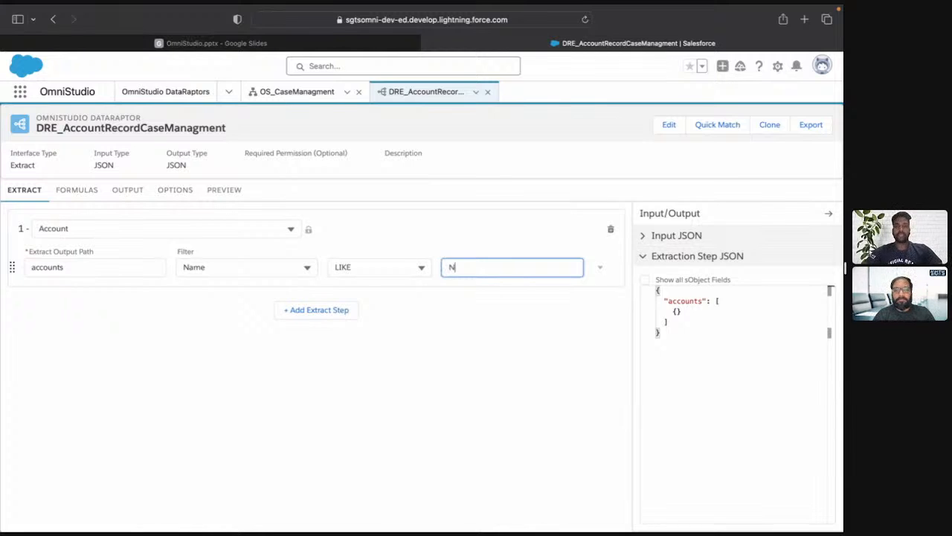
pyautogui.write('name')
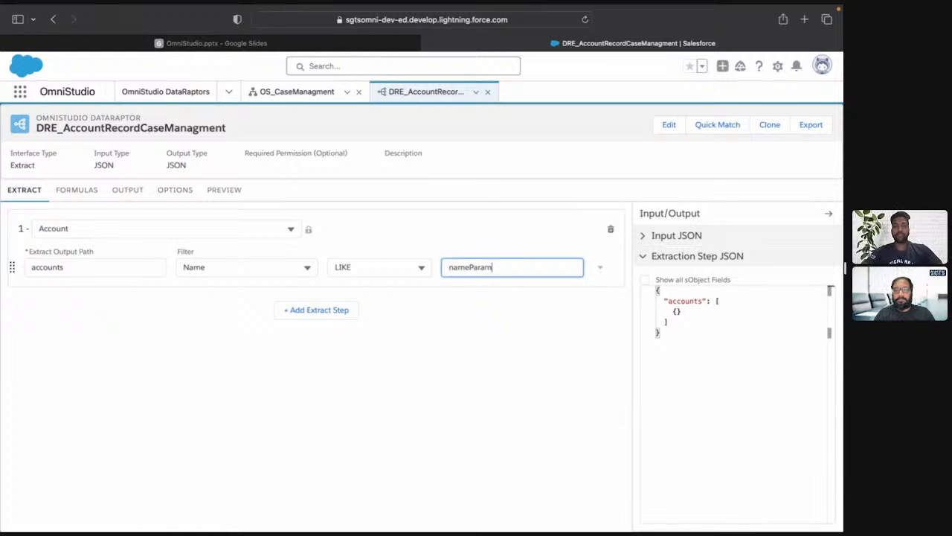
pyautogui.write('Param')
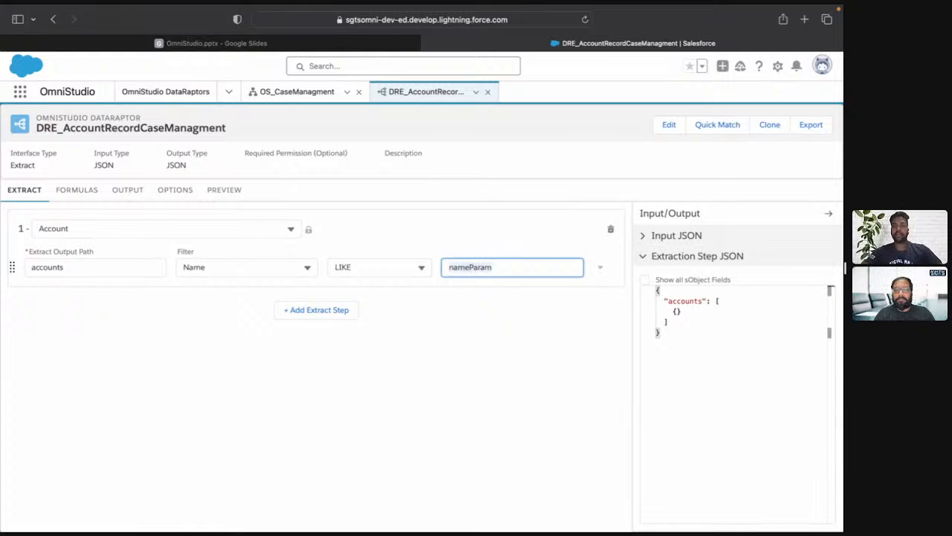
# Add an output mapping from accounts:Name to the output path Name.
pyautogui.click(129, 195)
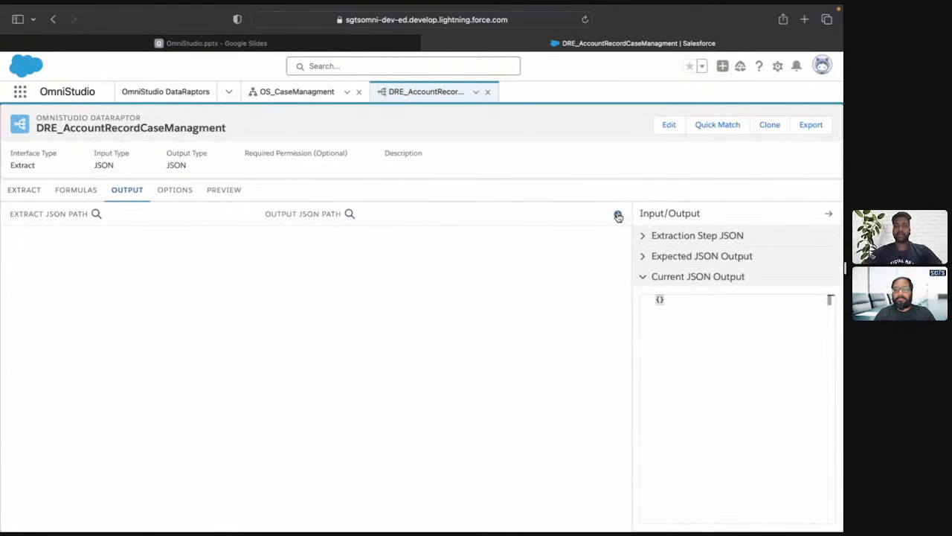
pyautogui.click(617, 214)
pyautogui.click(142, 255)
pyautogui.write('name')
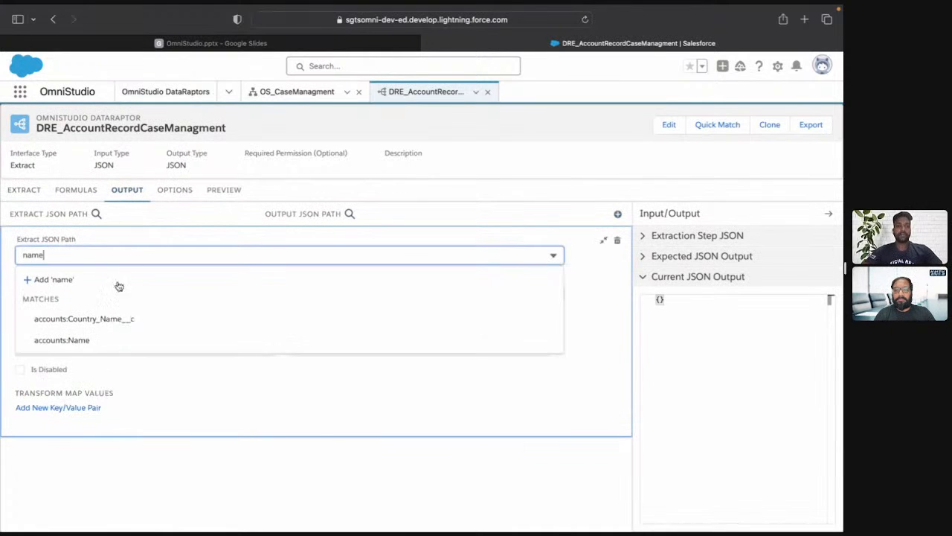
pyautogui.click(90, 344)
pyautogui.click(86, 296)
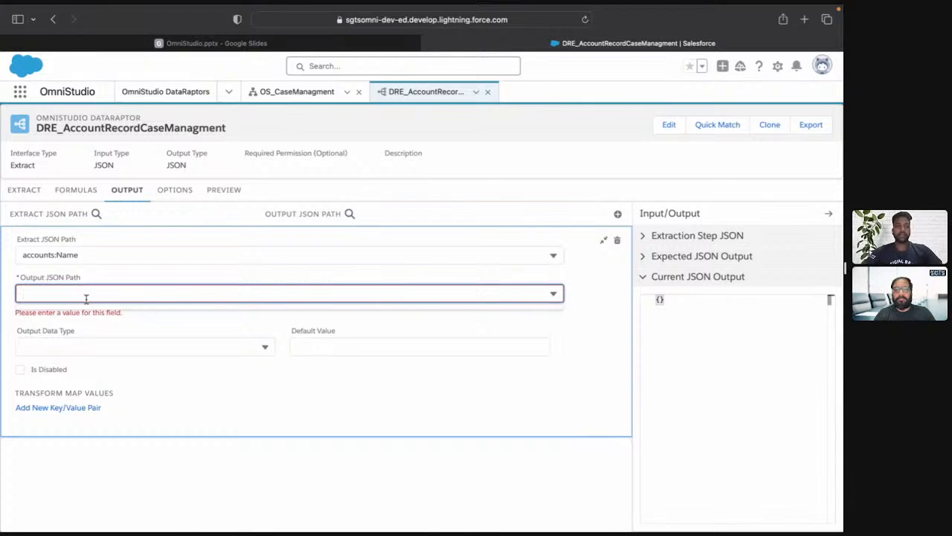
pyautogui.write('Name')
pyautogui.click(78, 323)
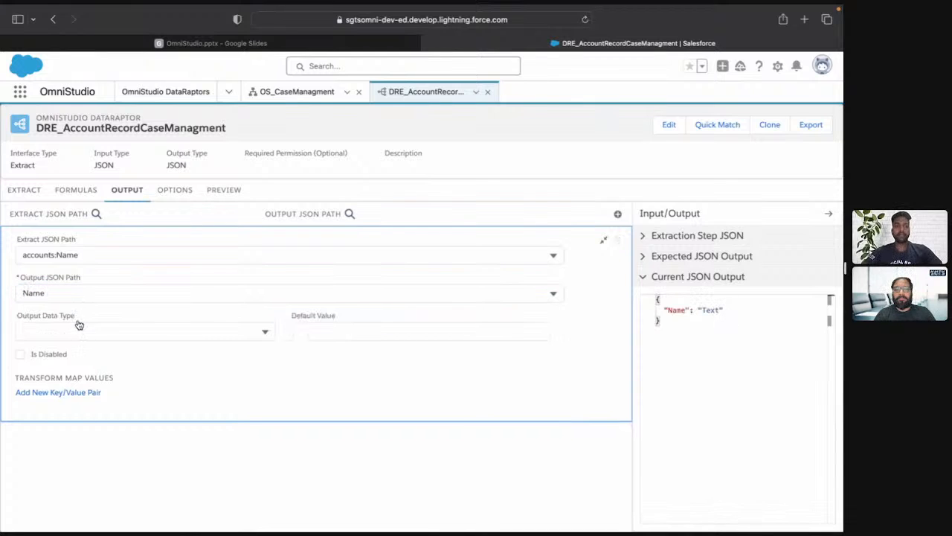
pyautogui.click(603, 240)
# Add an output mapping from accounts:Phone to the output path Phone.
pyautogui.click(617, 214)
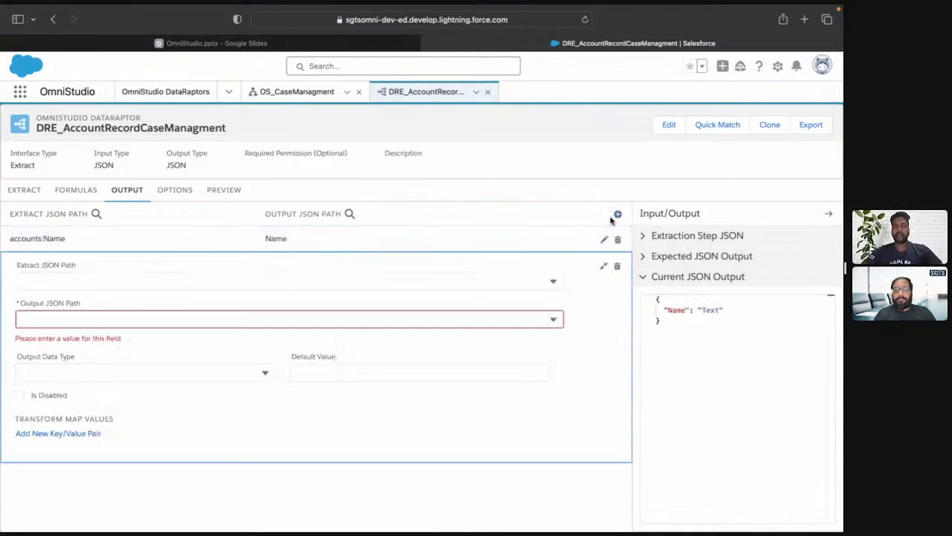
pyautogui.click(273, 279)
pyautogui.write('oho')
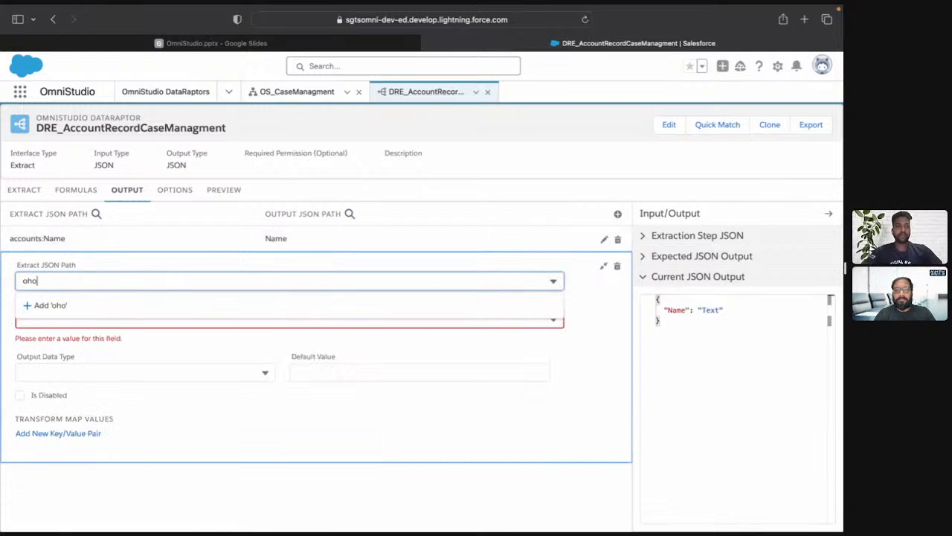
pyautogui.press('BackSpace')
pyautogui.press('BackSpace')
pyautogui.press('BackSpace')
pyautogui.write('ph')
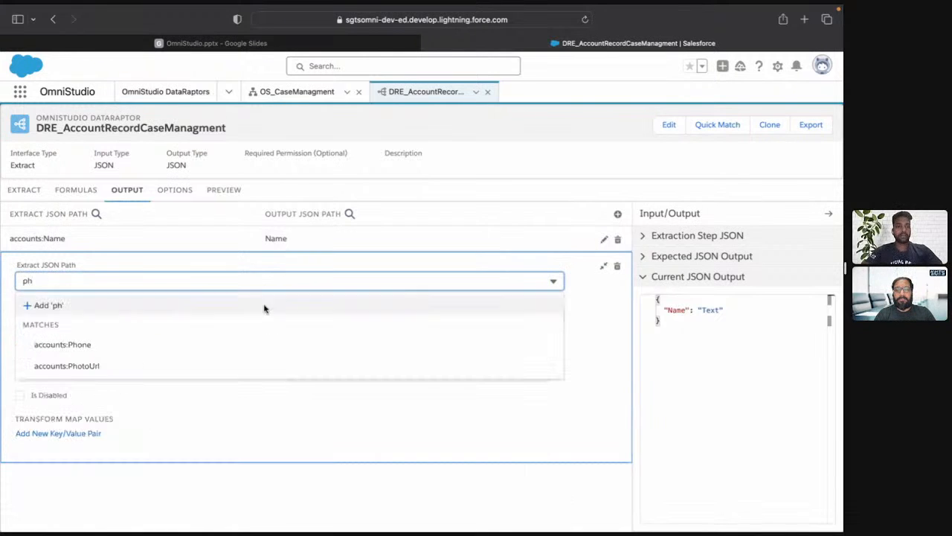
pyautogui.click(237, 344)
pyautogui.click(183, 318)
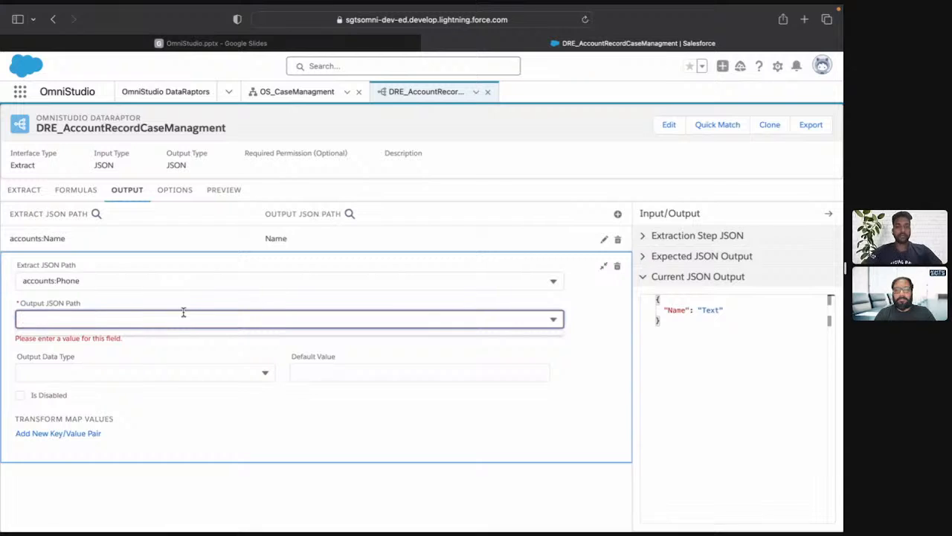
pyautogui.write('Phone')
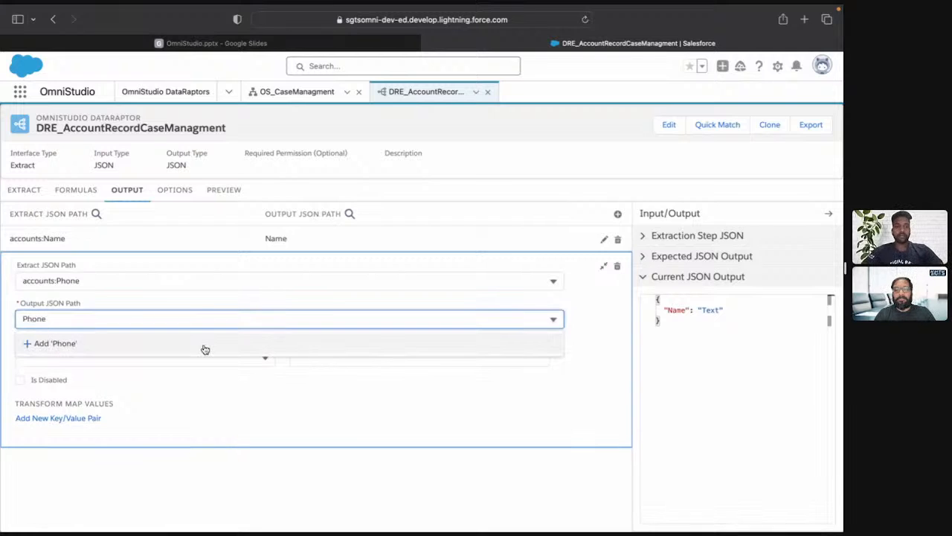
pyautogui.click(205, 346)
# Add an output mapping from accounts:Website to the output path Website.
pyautogui.click(617, 214)
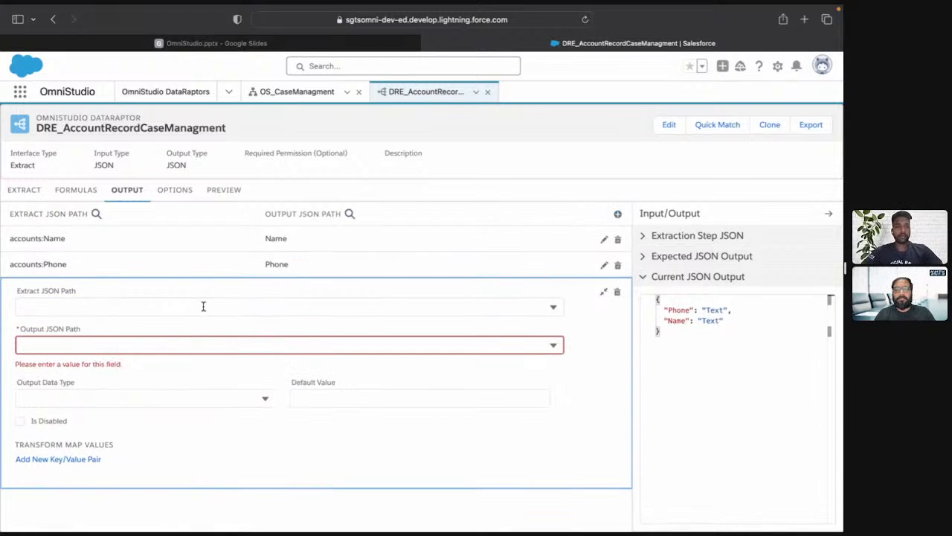
pyautogui.click(203, 307)
pyautogui.write('ema')
pyautogui.press('BackSpace')
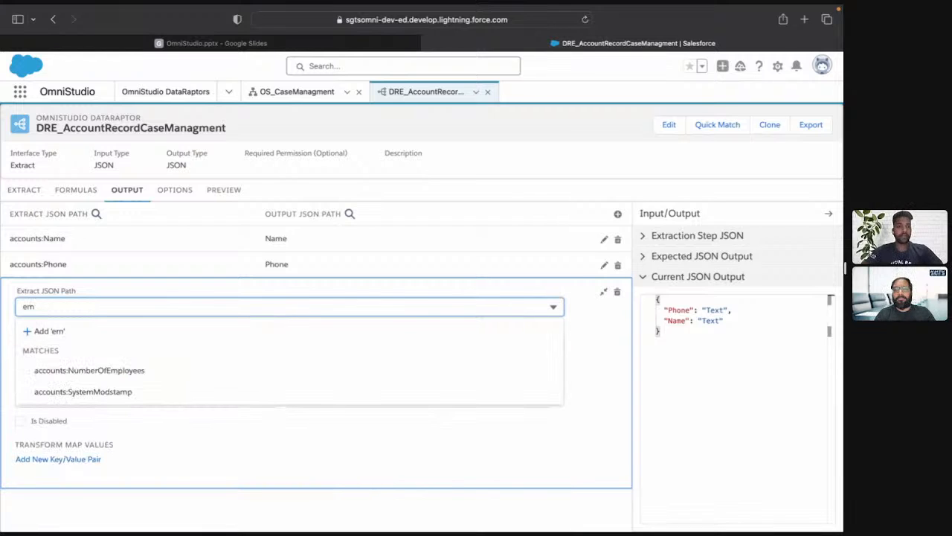
pyautogui.press('BackSpace')
pyautogui.press('BackSpace')
pyautogui.write('we')
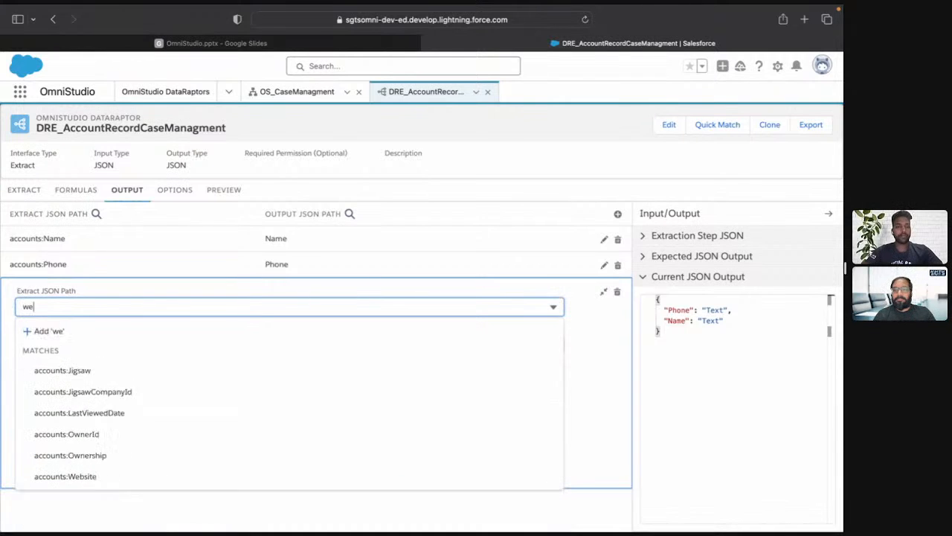
pyautogui.click(179, 392)
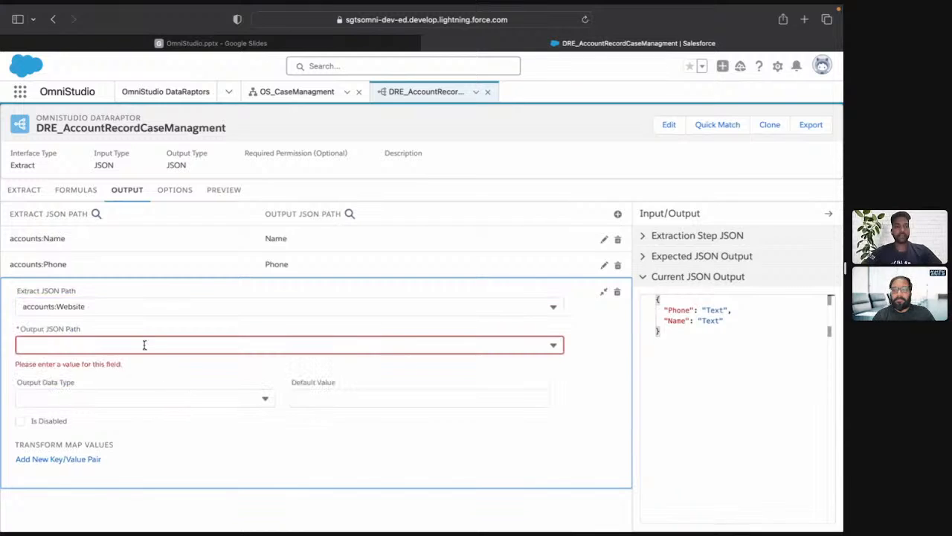
pyautogui.click(144, 345)
pyautogui.write('web')
pyautogui.press('BackSpace')
pyautogui.press('BackSpace')
pyautogui.press('BackSpace')
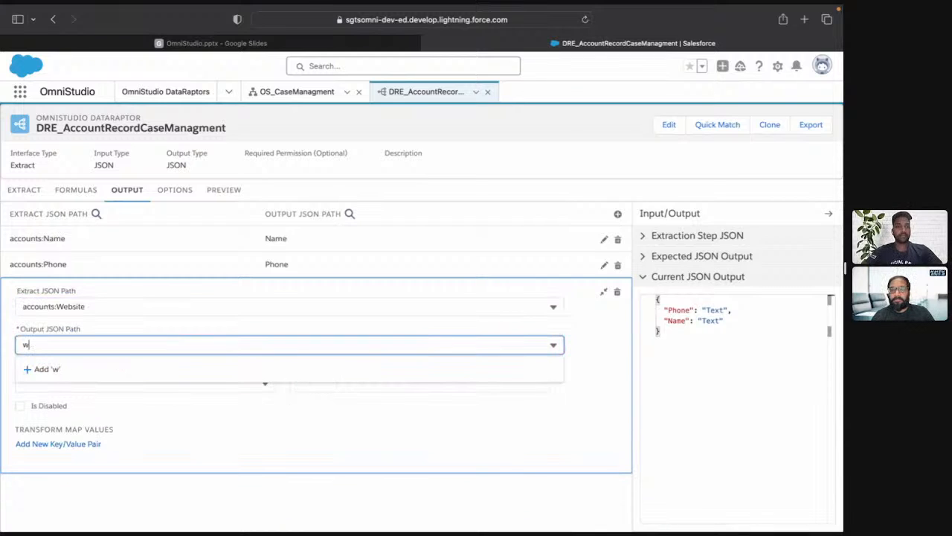
pyautogui.write('Website')
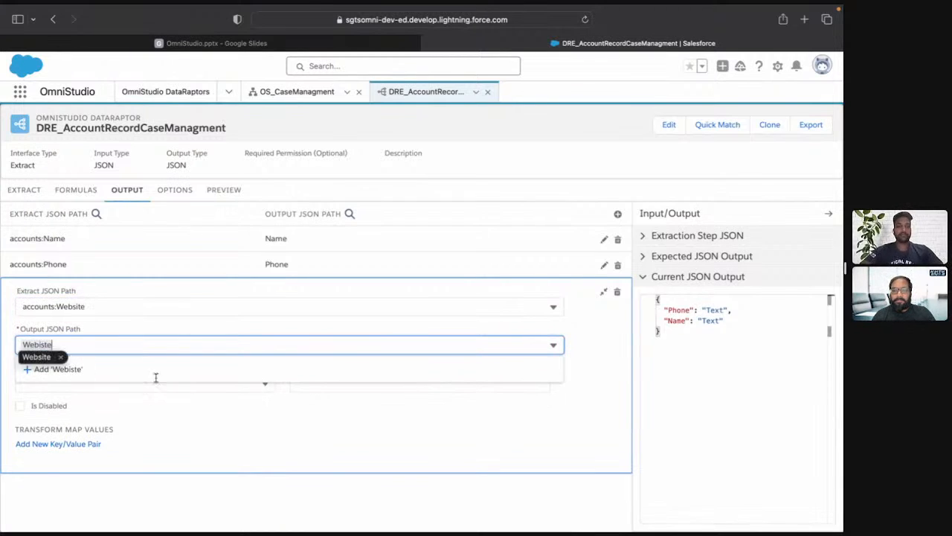
pyautogui.click(103, 369)
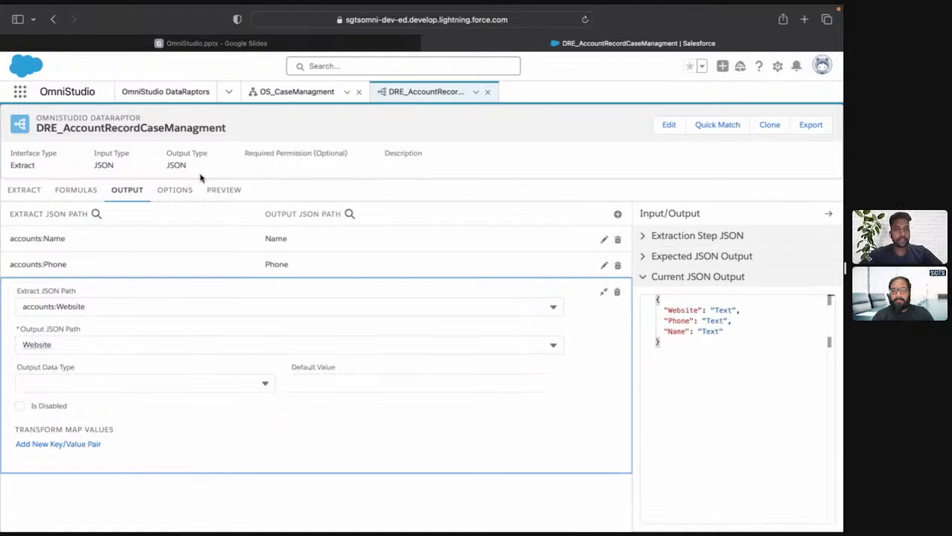
# Preview the DataRaptor with the input parameter nameParam set to Test, execute it and review the response.
pyautogui.click(224, 192)
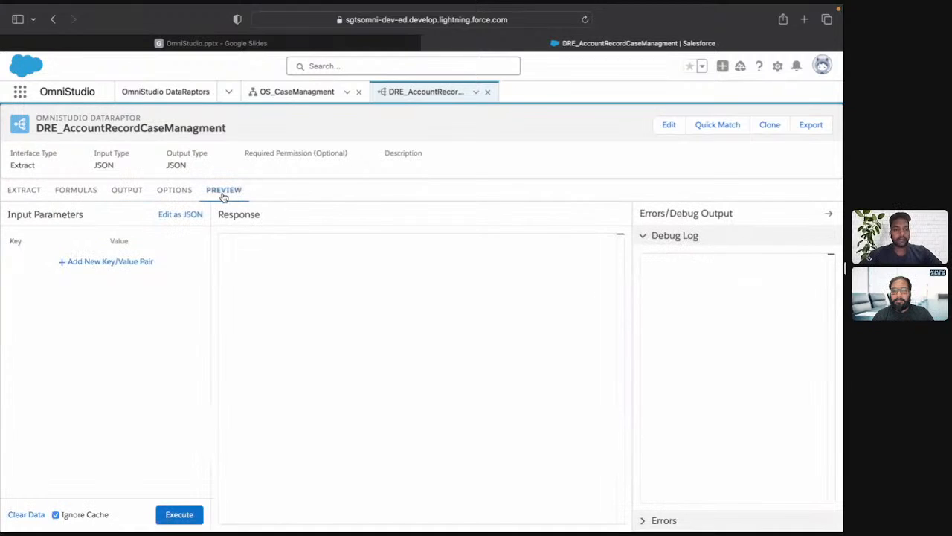
pyautogui.click(128, 263)
pyautogui.click(71, 262)
pyautogui.write('na')
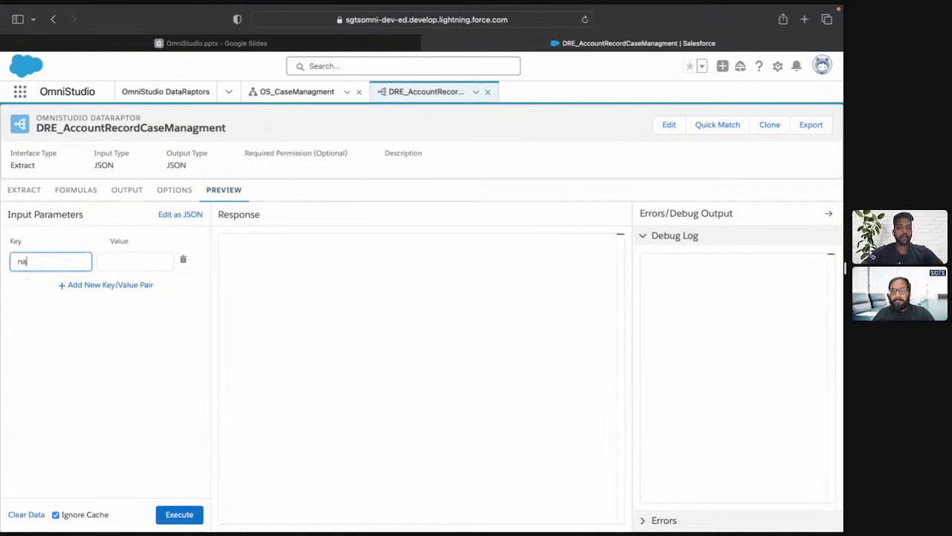
pyautogui.write('meParam')
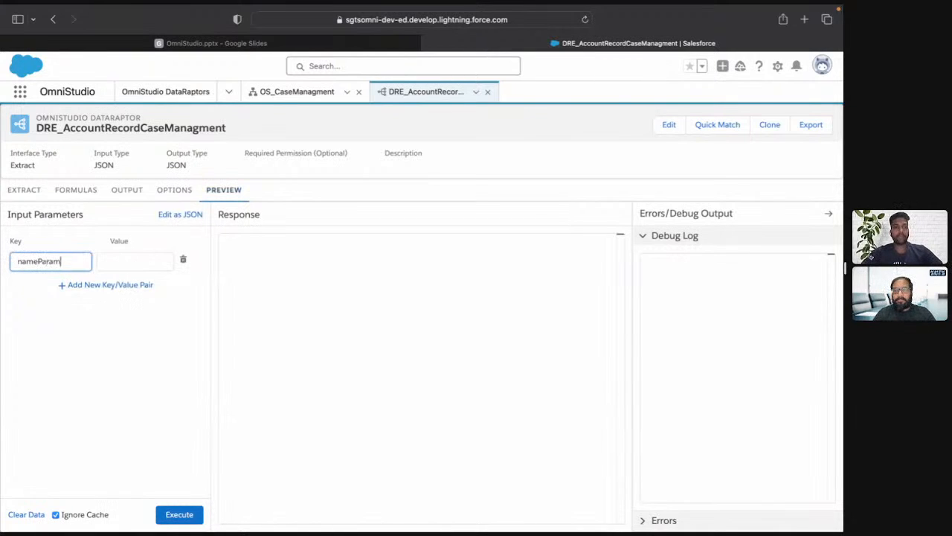
pyautogui.press('Tab')
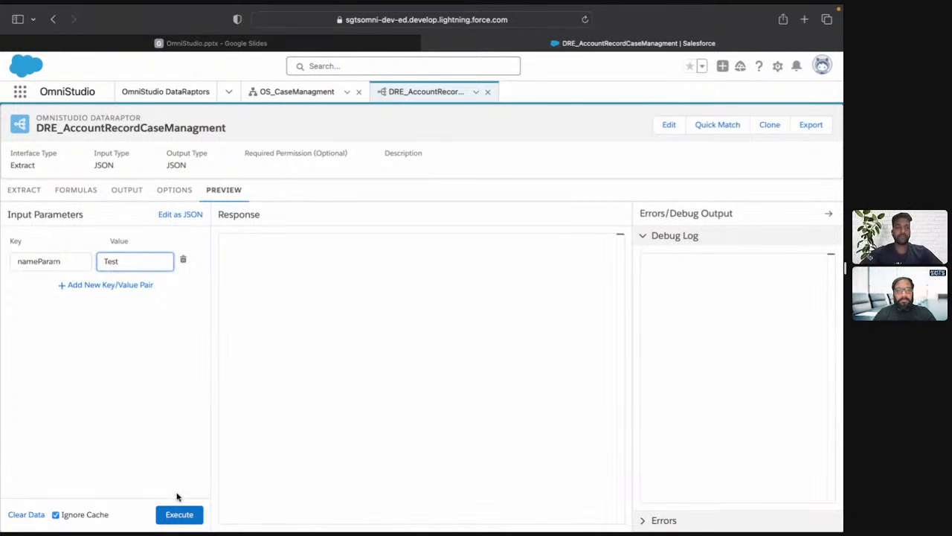
pyautogui.click(182, 515)
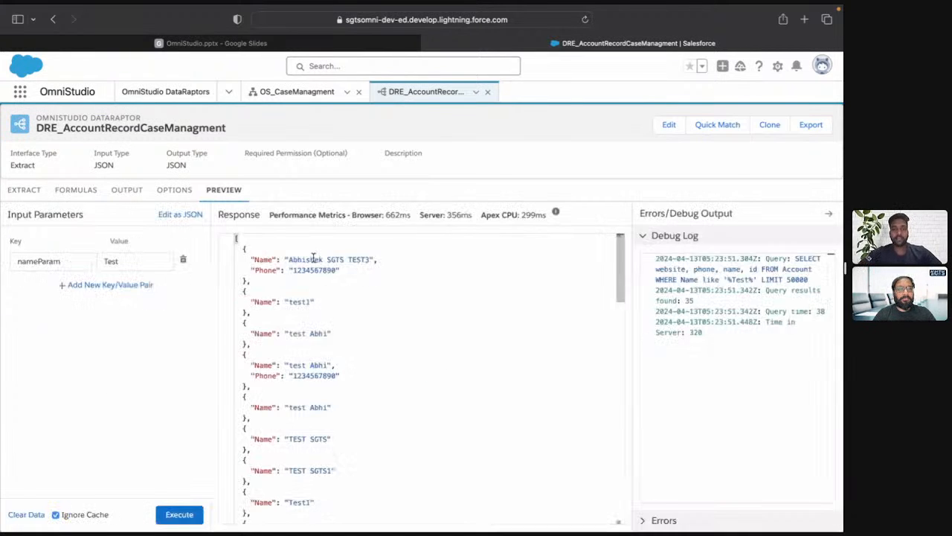
pyautogui.scroll(-20, 309, 447)
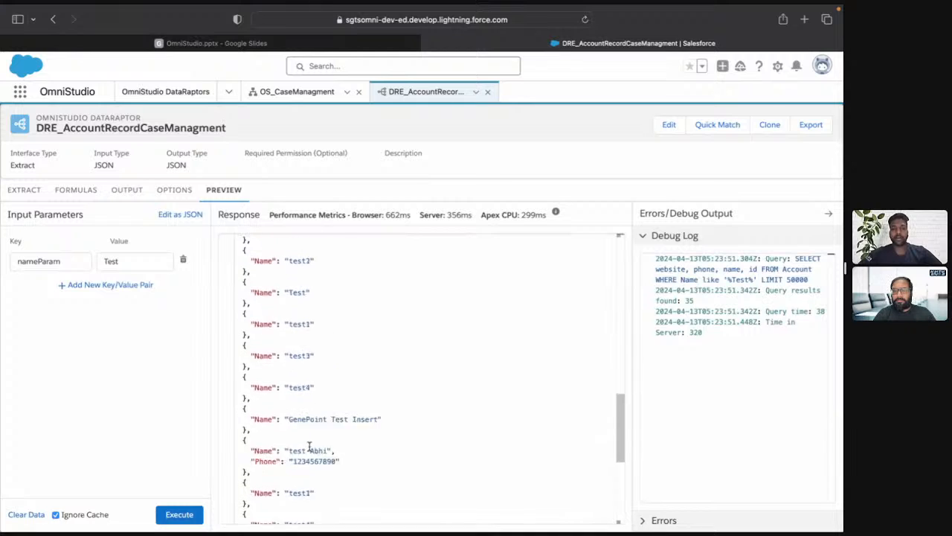
# Set nameParam to SGTS in the preview, execute the DataRaptor again and review the returned accounts.
pyautogui.doubleClick(140, 261)
pyautogui.write('SGTS')
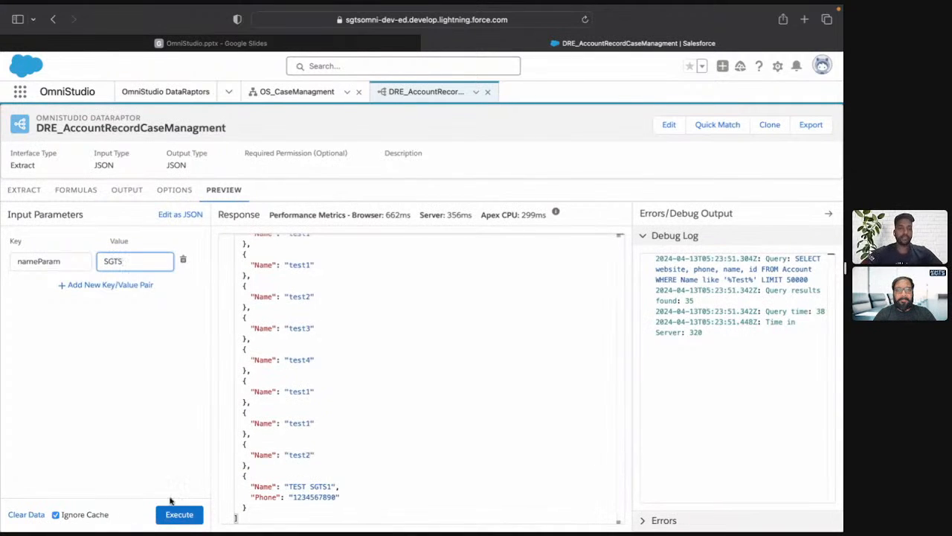
pyautogui.click(175, 514)
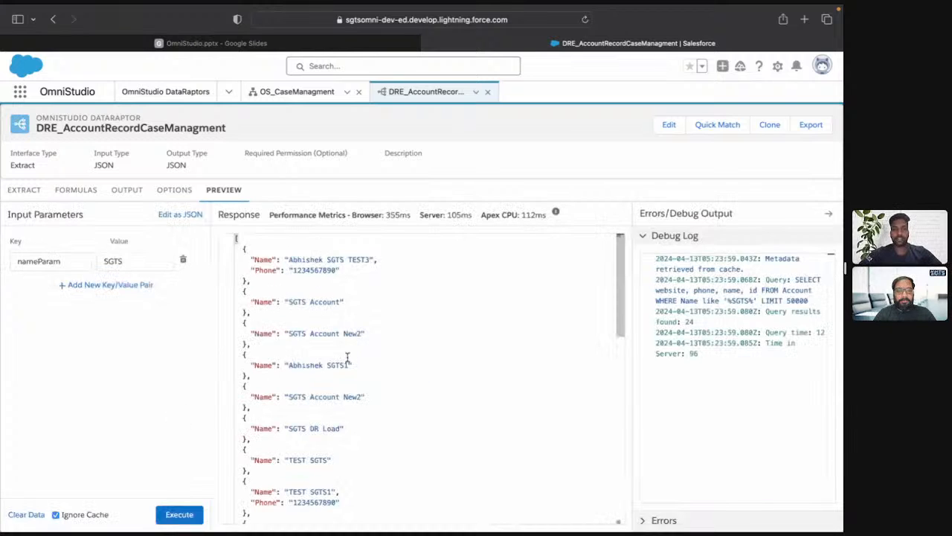
pyautogui.scroll(-15, 347, 357)
pyautogui.scroll(15, 347, 357)
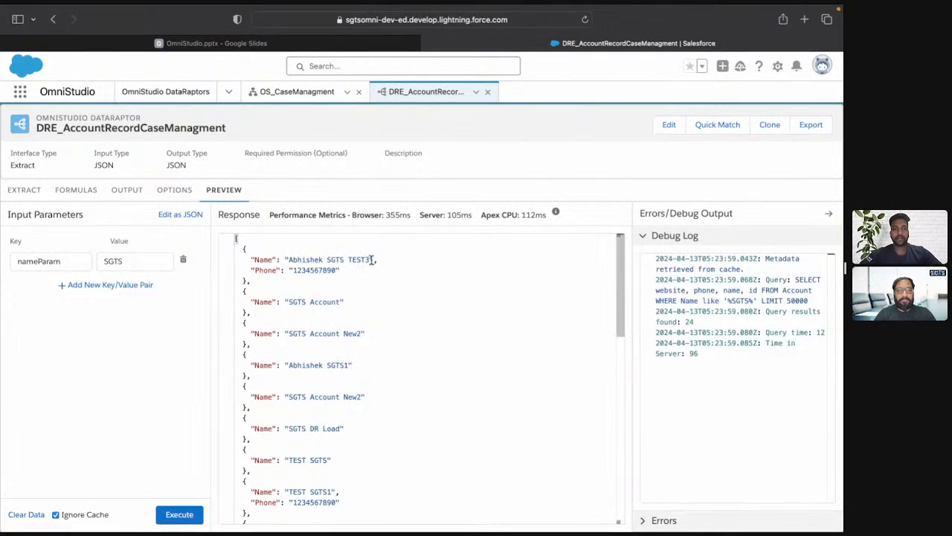
# Copy the first returned account's name from the response, search the Accounts list for it and open its record.
pyautogui.moveTo(371, 259); pyautogui.dragTo(287, 258)
pyautogui.press('super+c')
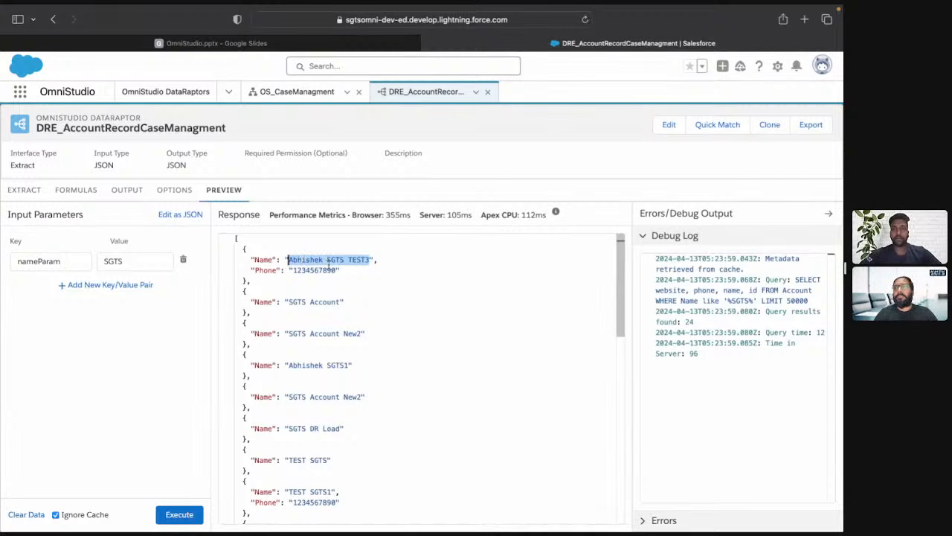
pyautogui.click(227, 91)
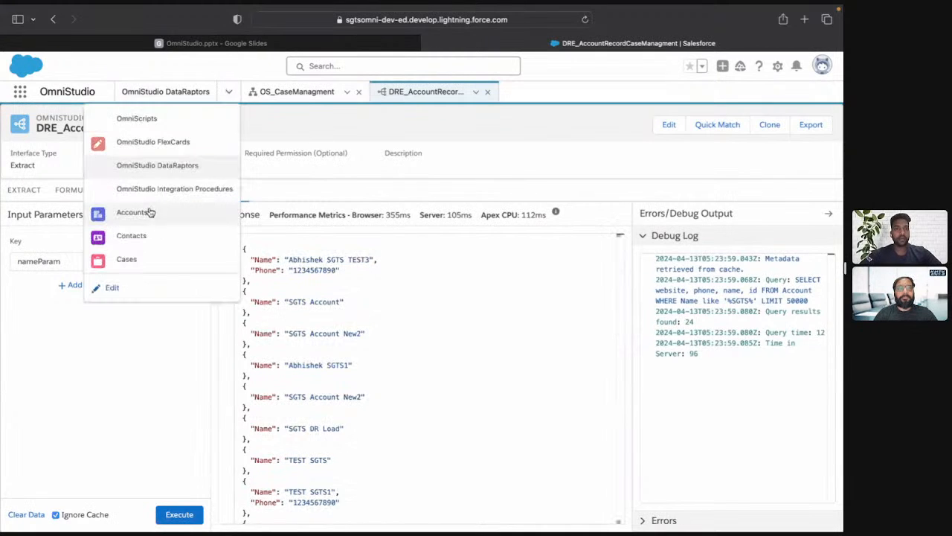
pyautogui.click(147, 214)
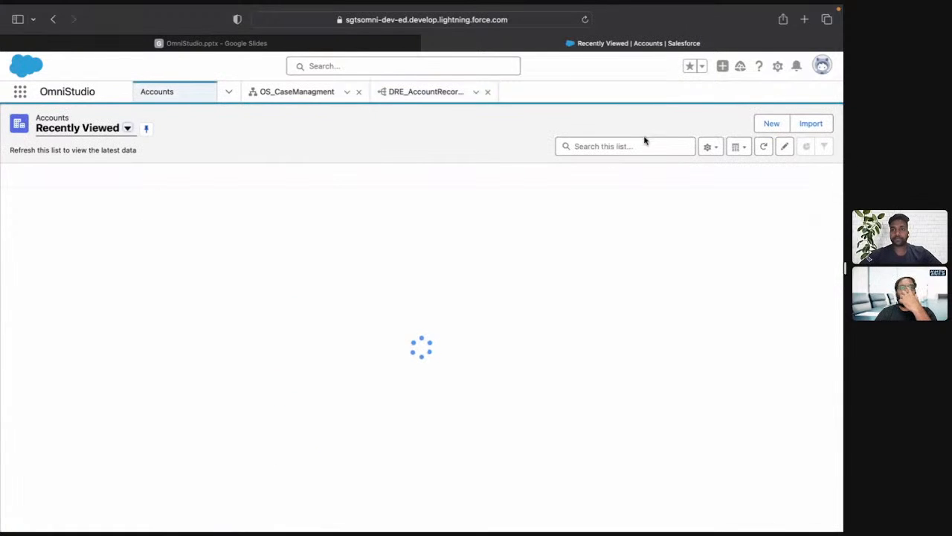
pyautogui.click(643, 138)
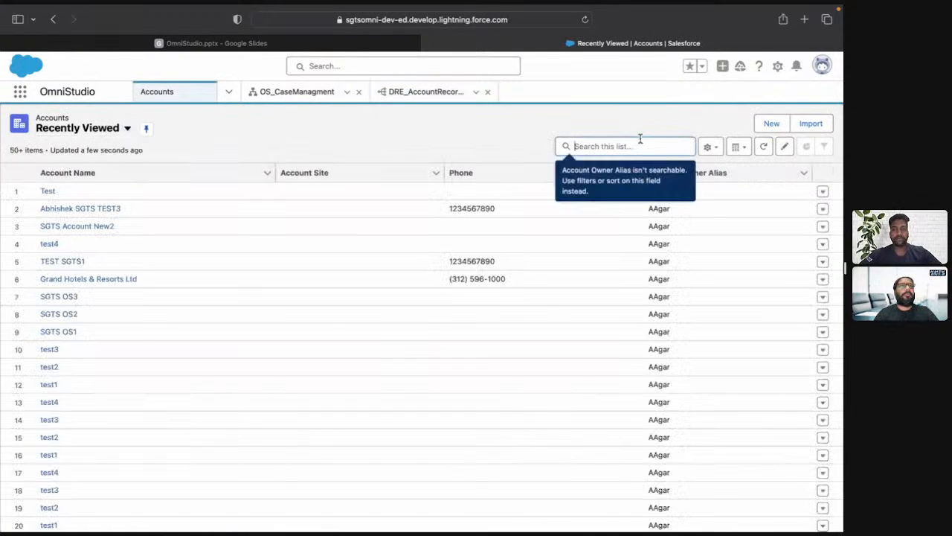
pyautogui.press('super+v')
pyautogui.press('Return')
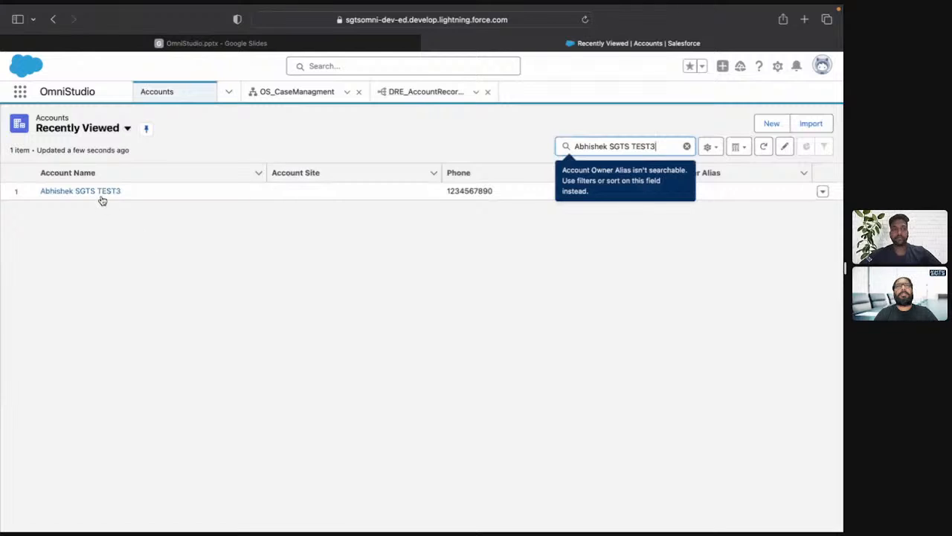
pyautogui.click(97, 193)
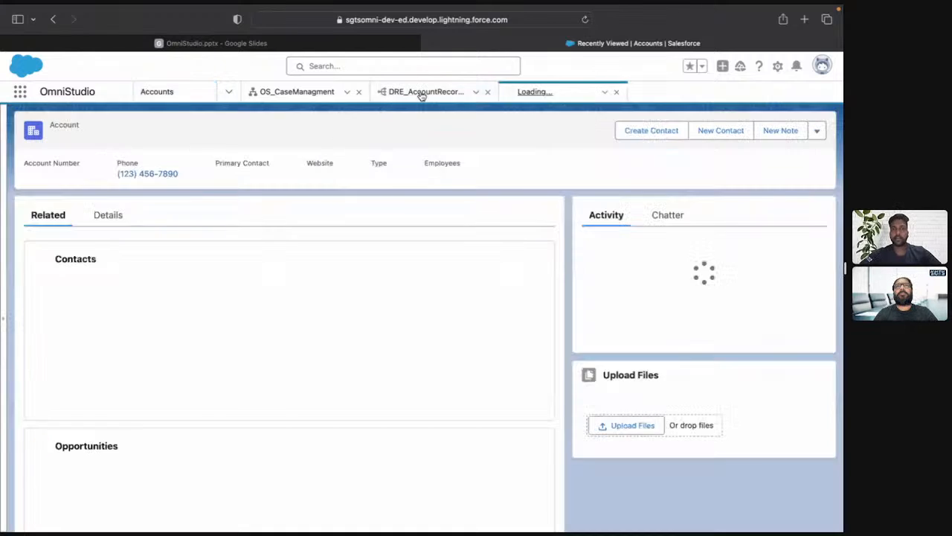
# Compare the first account in the DataRaptor response with the details on its account record.
pyautogui.click(421, 92)
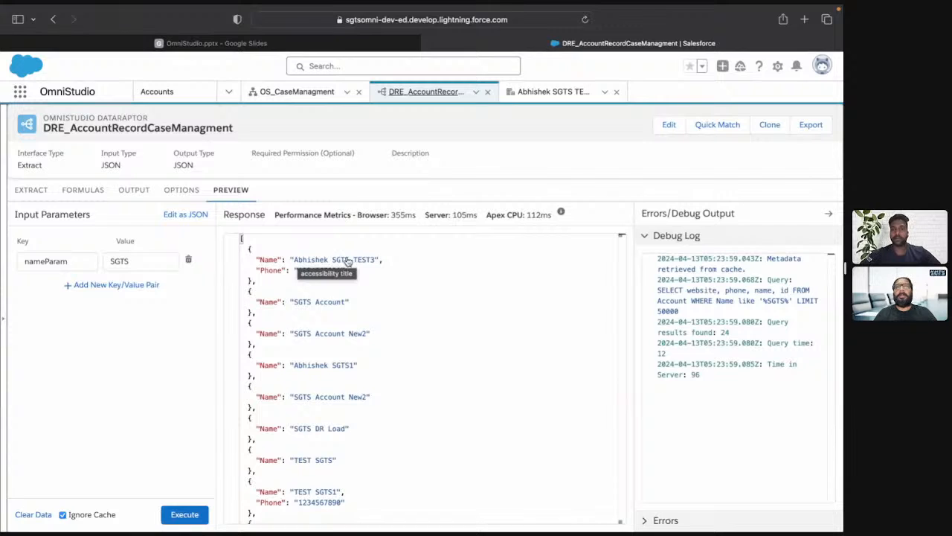
pyautogui.click(543, 92)
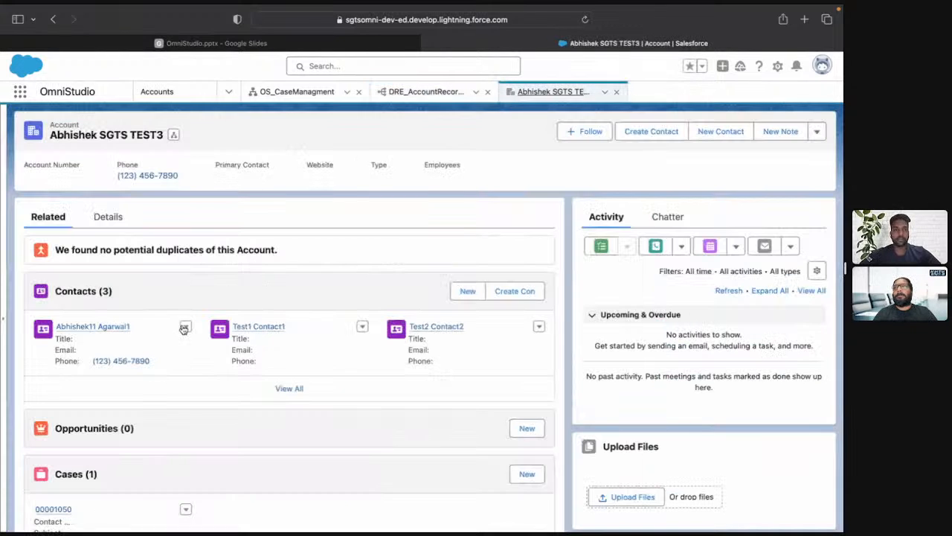
pyautogui.click(102, 217)
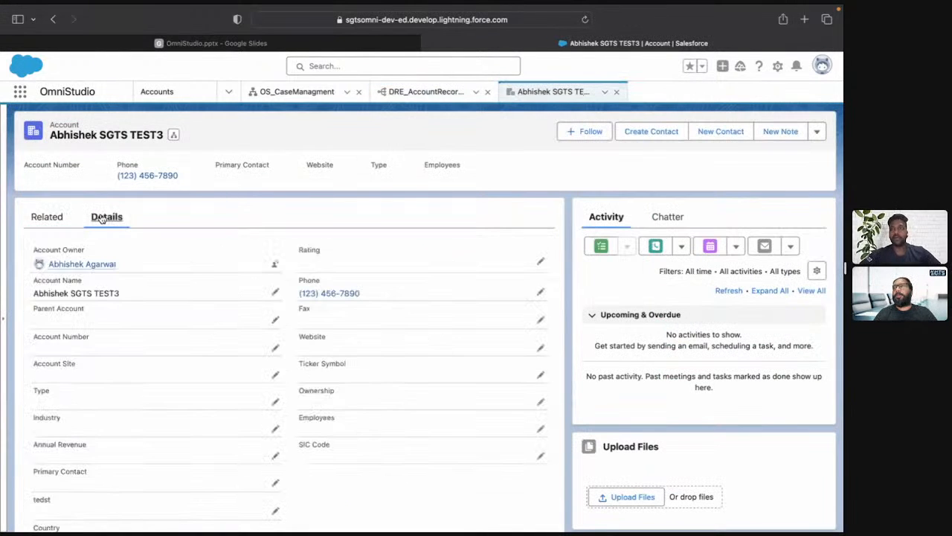
pyautogui.press('super+f')
pyautogui.write('bca')
pyautogui.press('Escape')
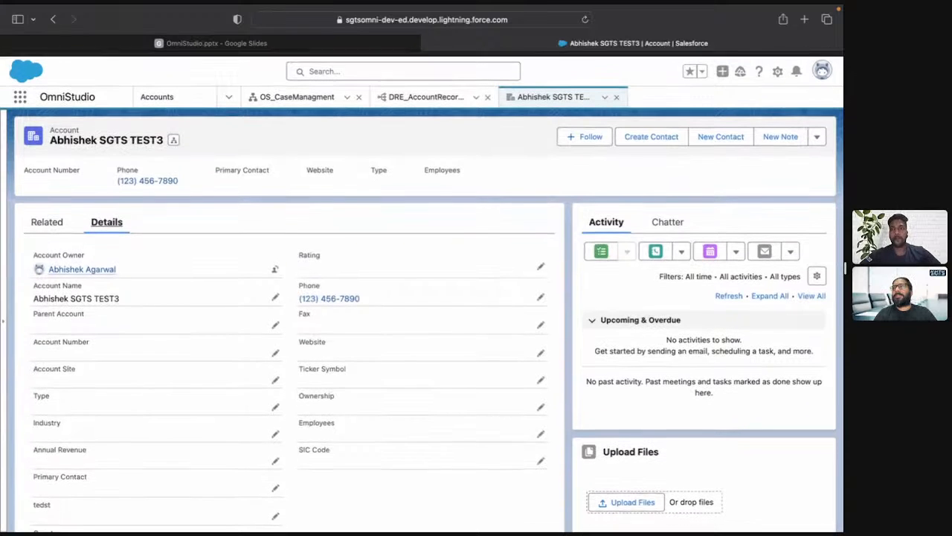
pyautogui.scroll(-1, 355, 259)
pyautogui.scroll(1, 355, 259)
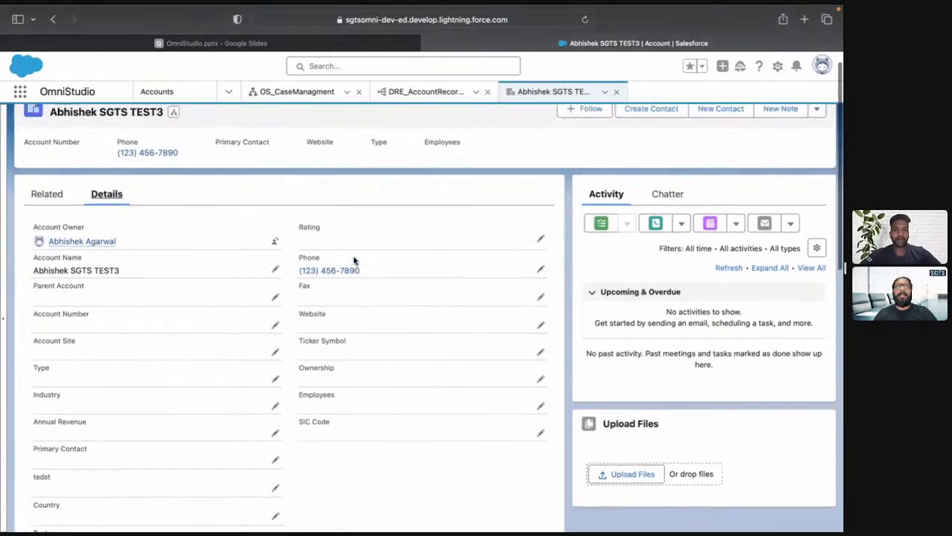
pyautogui.click(816, 131)
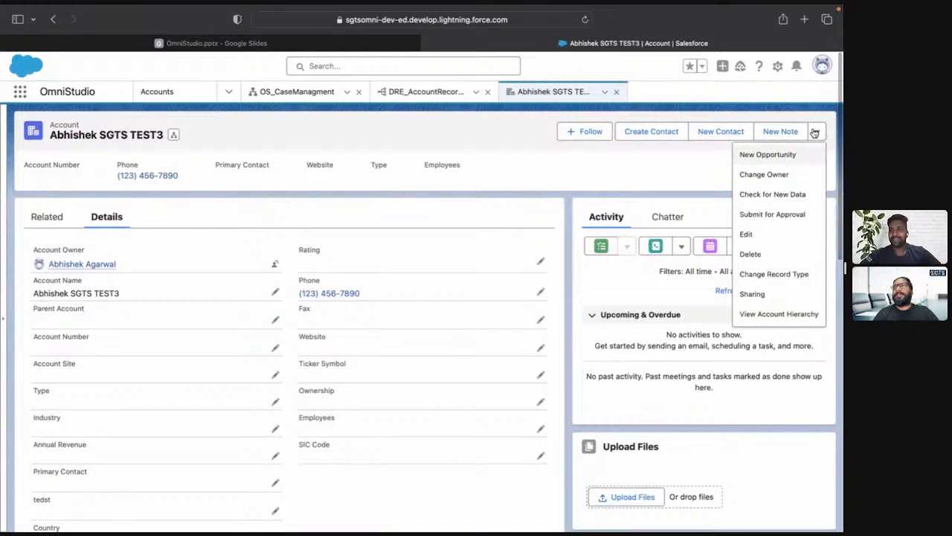
pyautogui.click(746, 234)
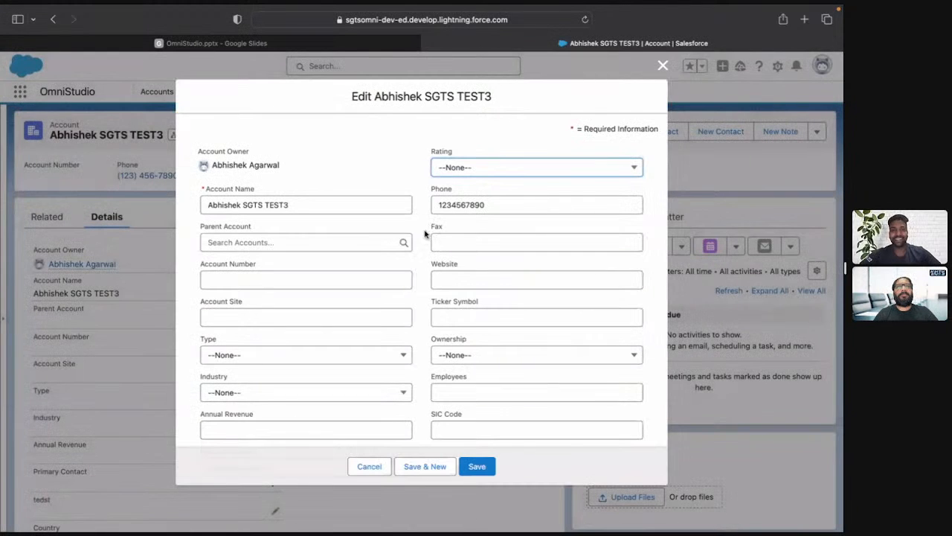
pyautogui.click(445, 278)
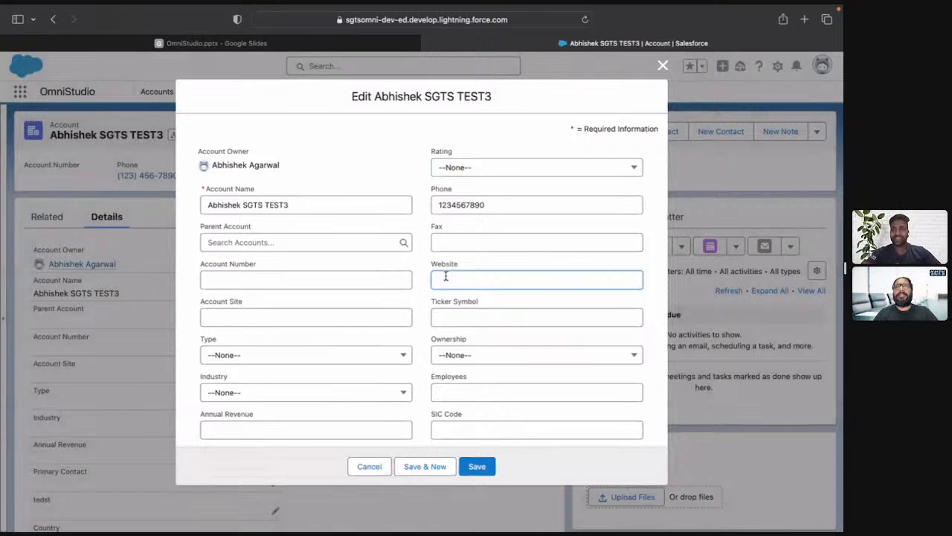
pyautogui.write('www.sgts')
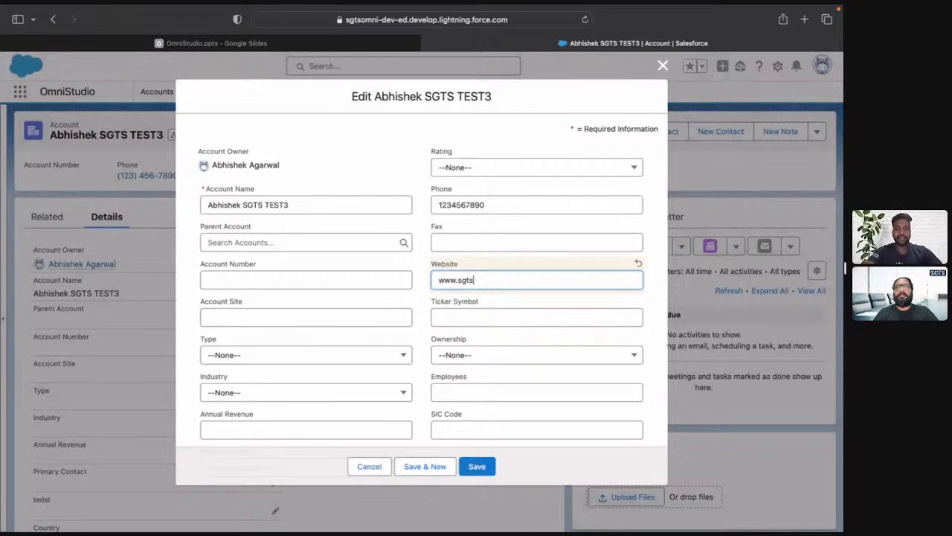
pyautogui.write('.c')
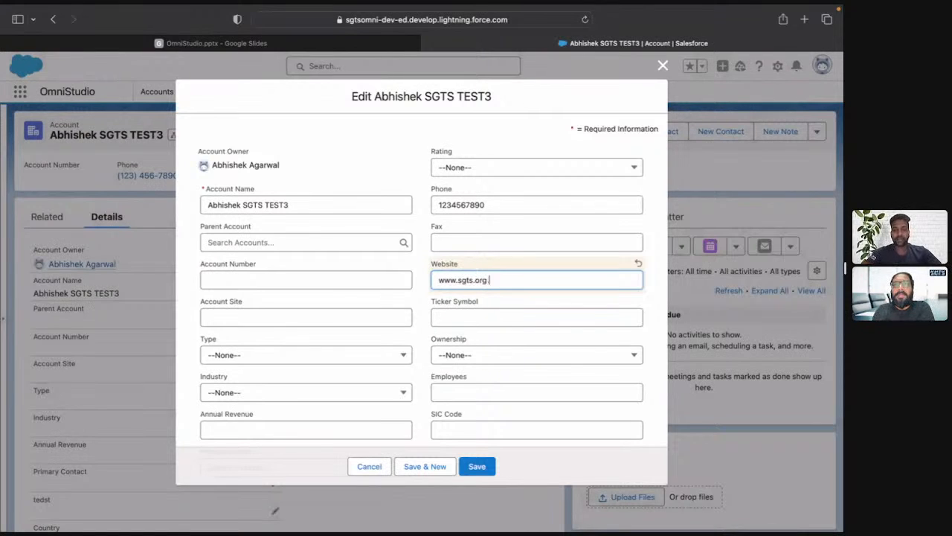
pyautogui.press('super+a')
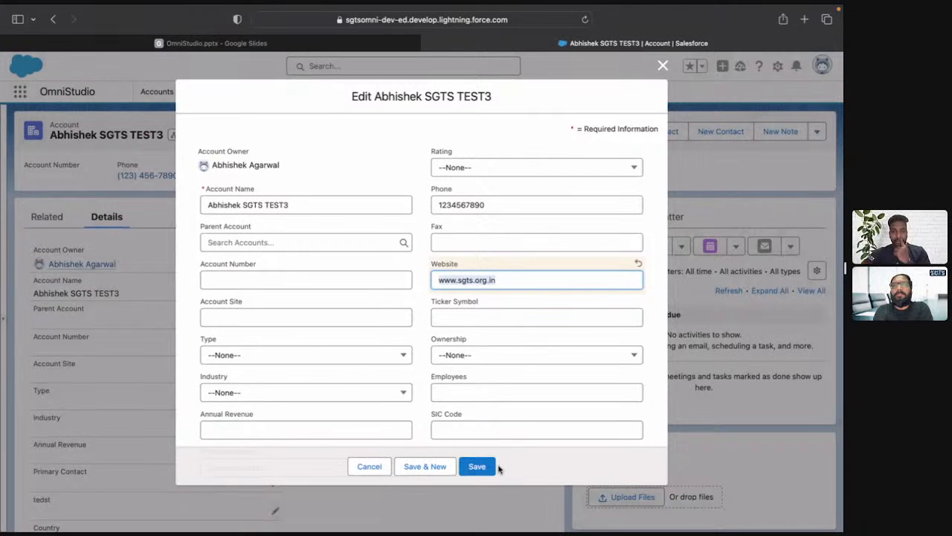
pyautogui.click(476, 466)
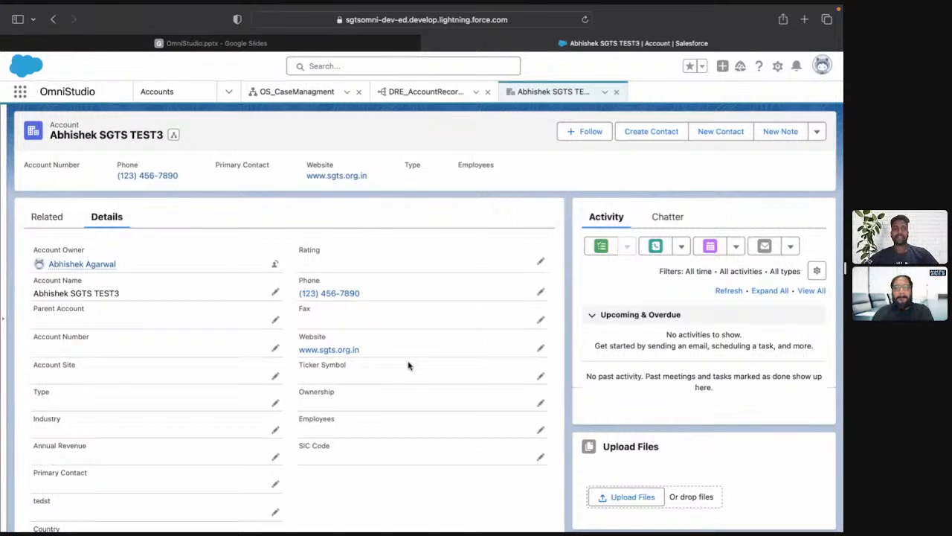
# Execute the DRE_AccountRecordCaseManagment preview again for SGTS to check the website in the first account's output.
pyautogui.click(430, 99)
pyautogui.click(190, 515)
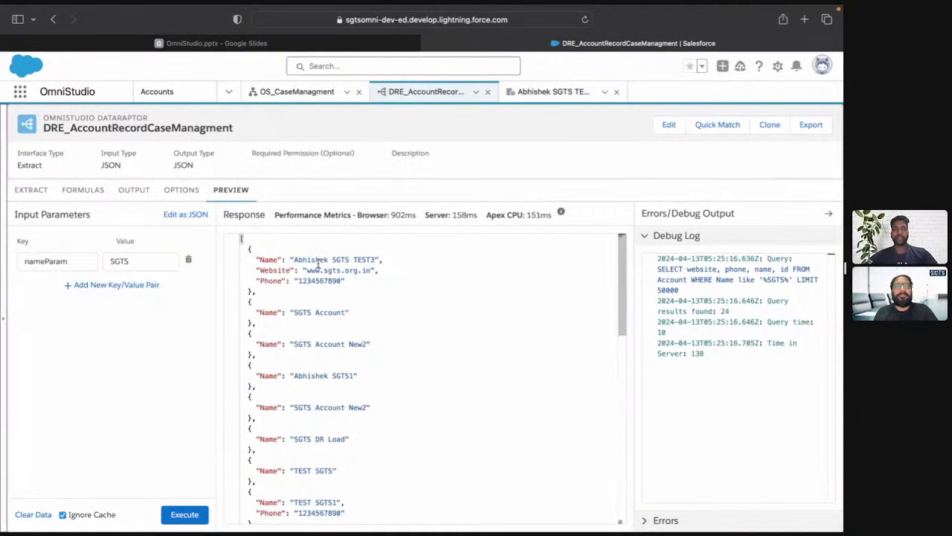
pyautogui.hotkey('ctrl', 'shift', 'Tab')
pyautogui.hotkey('ctrl', 'Tab')
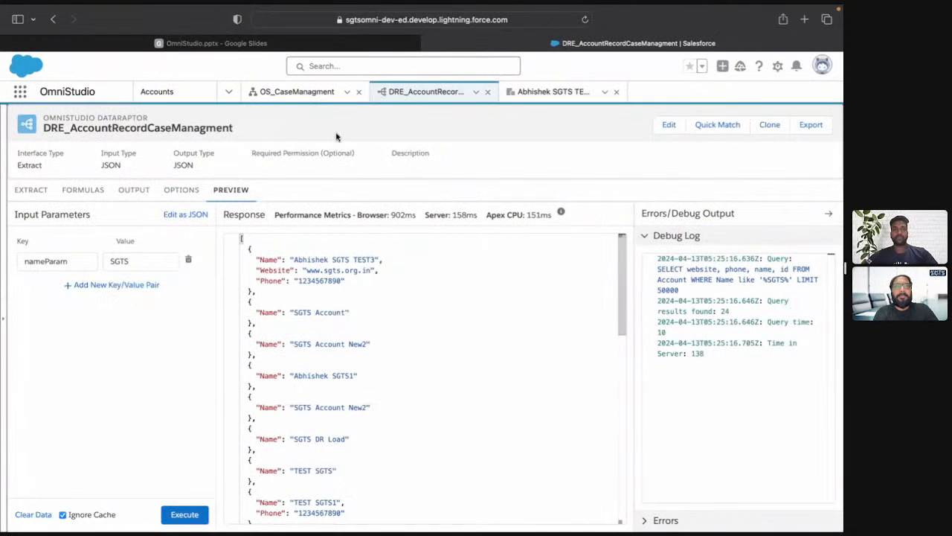
# Search for DRE_Accountrecordcase as the DataRaptor Interface of the OS_CaseManagment extract action, checking the name against the open DataRaptor.
pyautogui.click(295, 91)
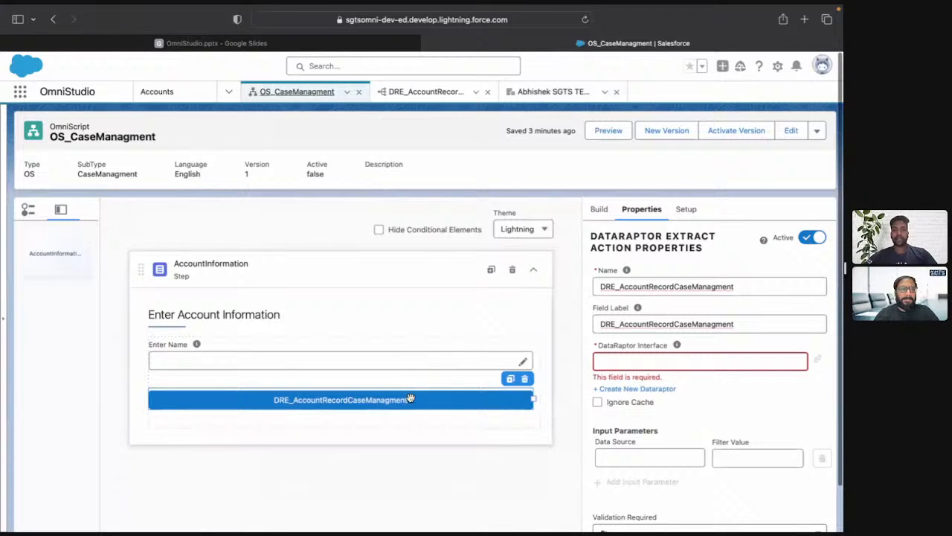
pyautogui.click(644, 359)
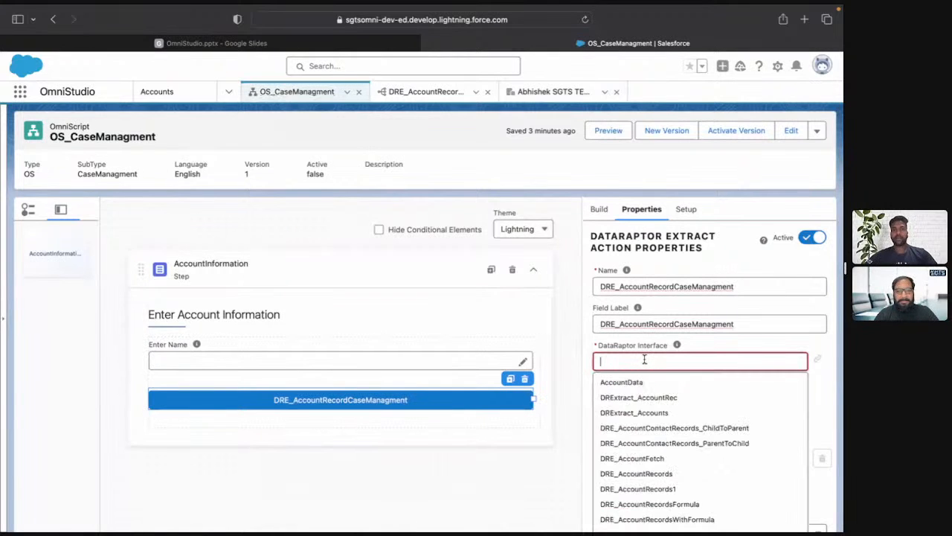
pyautogui.write('DRE')
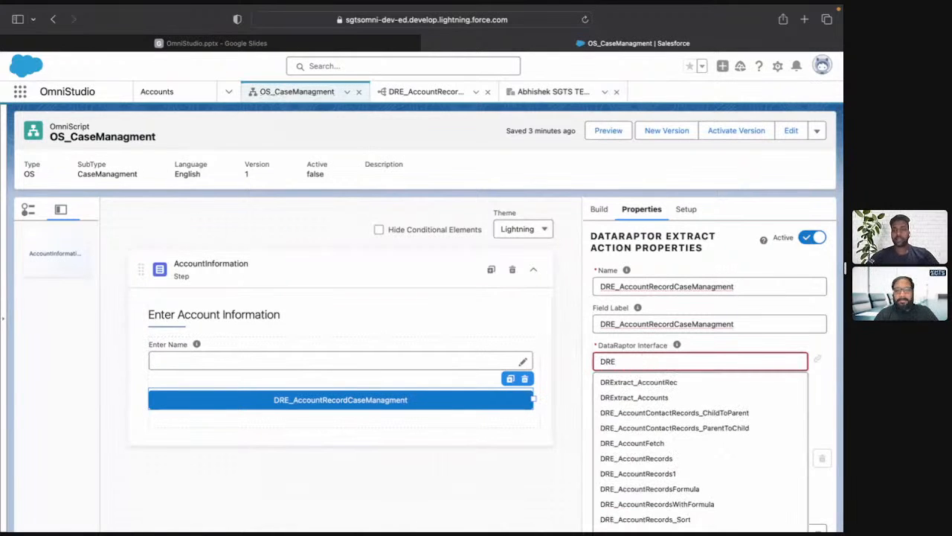
pyautogui.write('_Accountr')
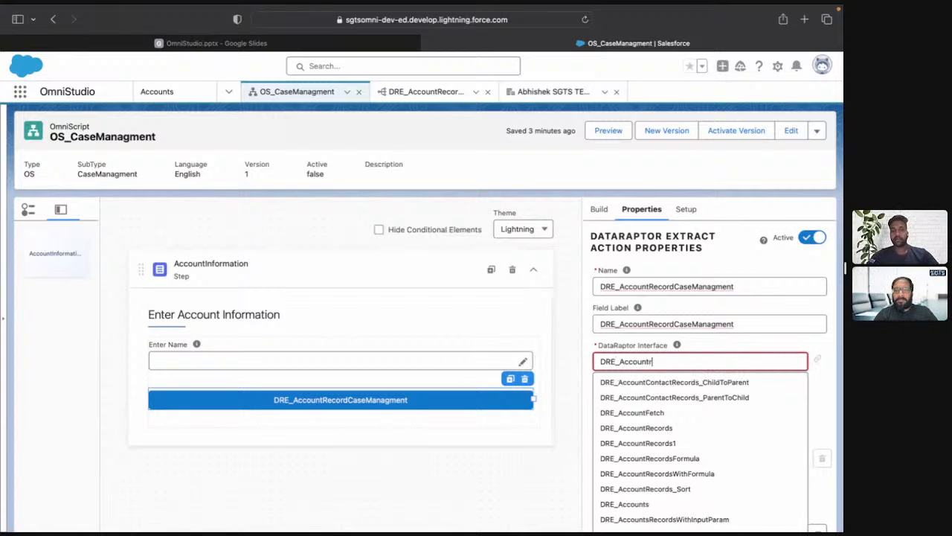
pyautogui.write('ecords')
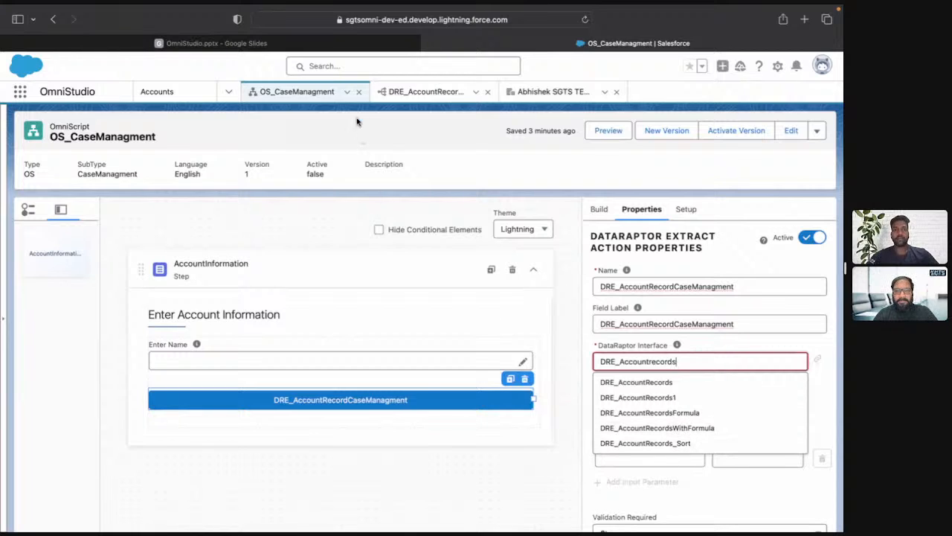
pyautogui.press('BackSpace')
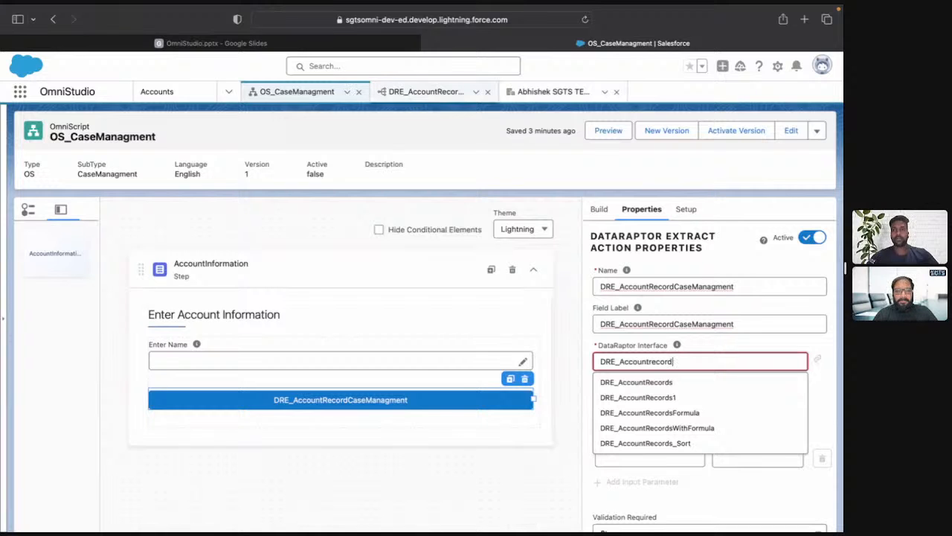
pyautogui.click(414, 94)
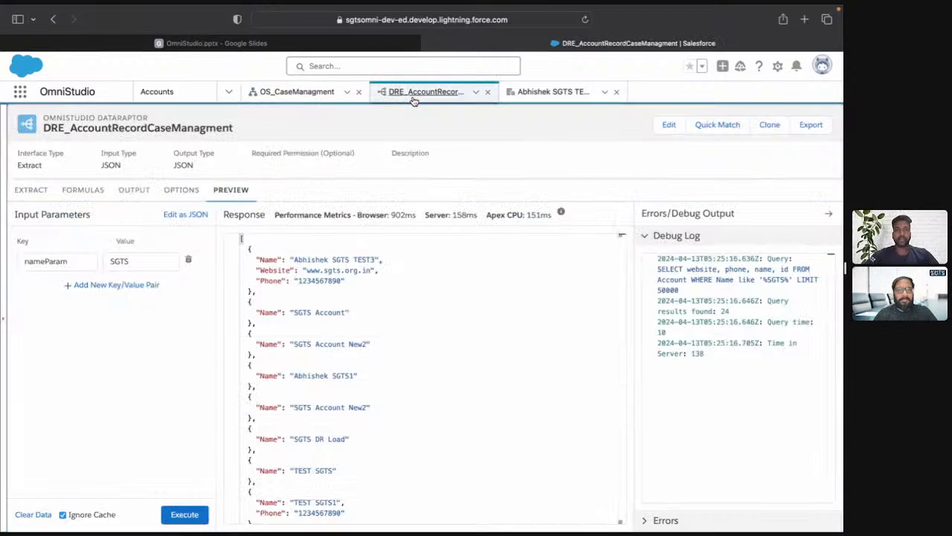
pyautogui.click(311, 91)
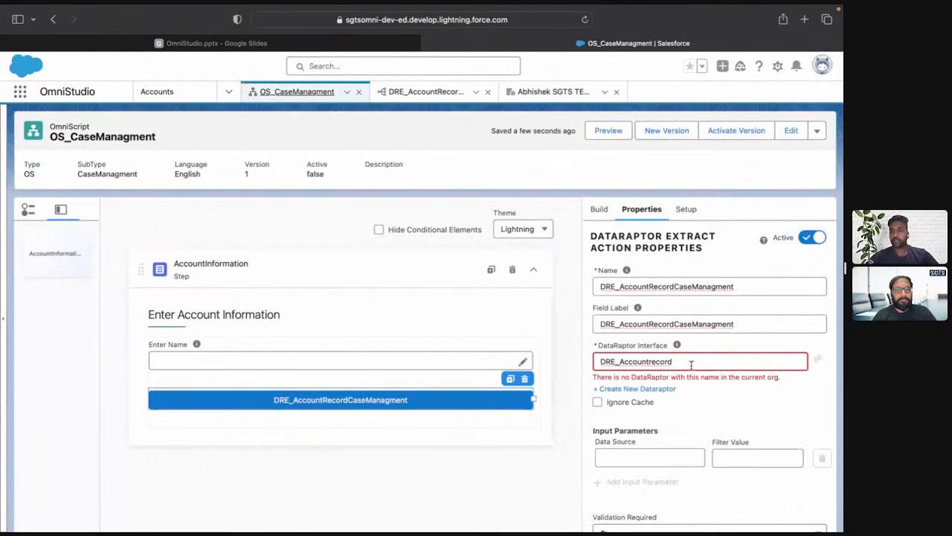
pyautogui.click(691, 365)
pyautogui.write('case')
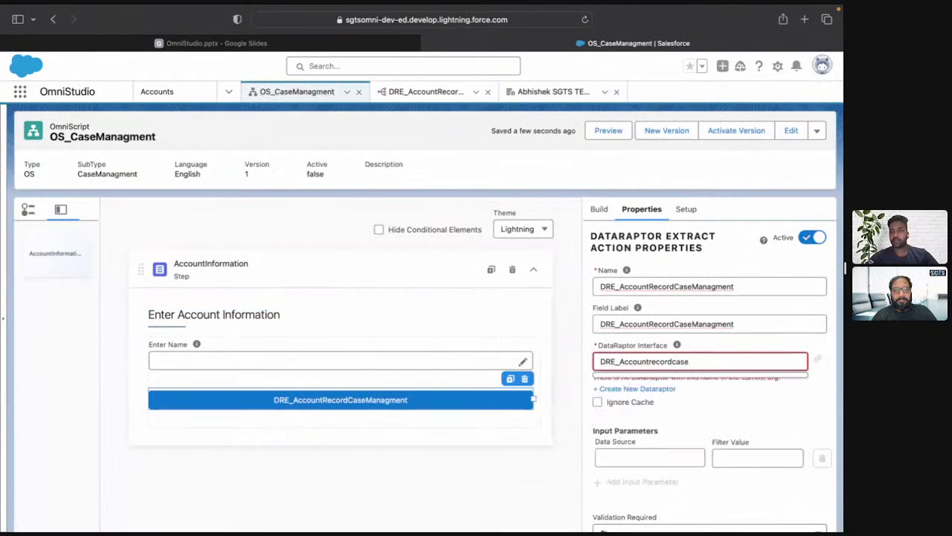
# Refresh the OS_CaseManagment OmniScript and set the extract action's DataRaptor Interface to DRE_AccountRecordCaseManagment.
pyautogui.click(347, 91)
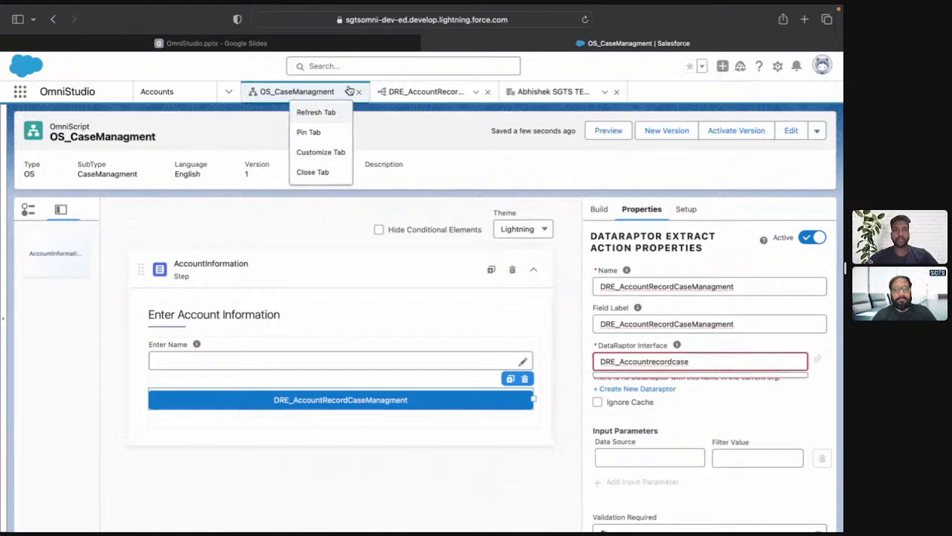
pyautogui.click(325, 120)
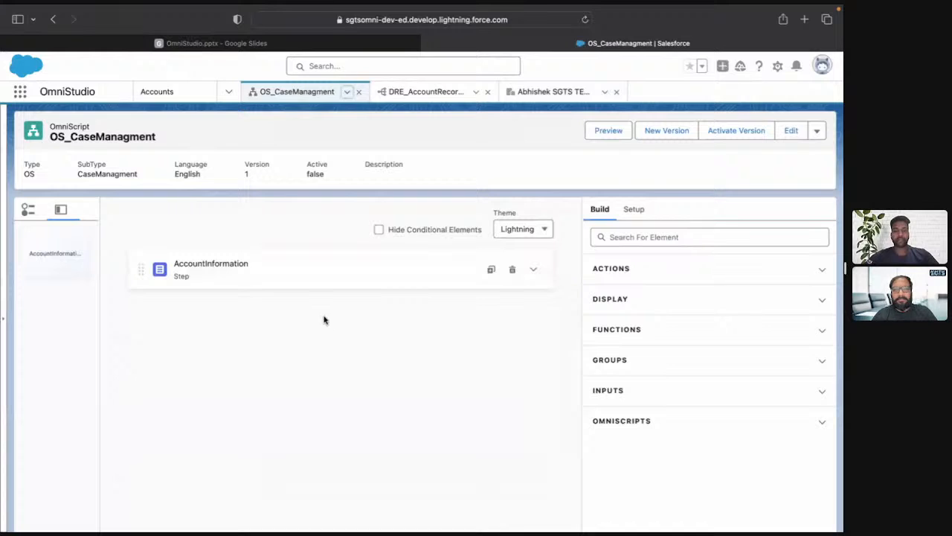
pyautogui.click(533, 270)
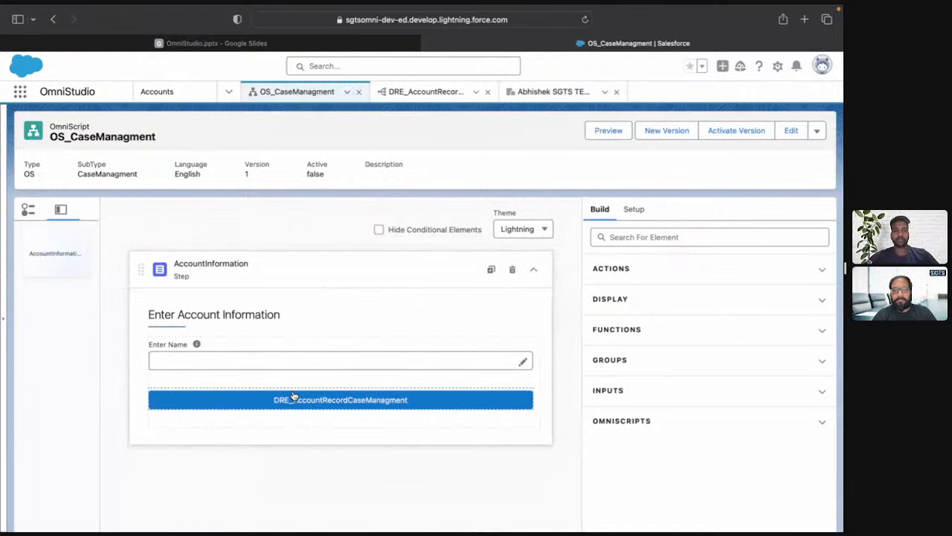
pyautogui.click(294, 398)
pyautogui.click(700, 362)
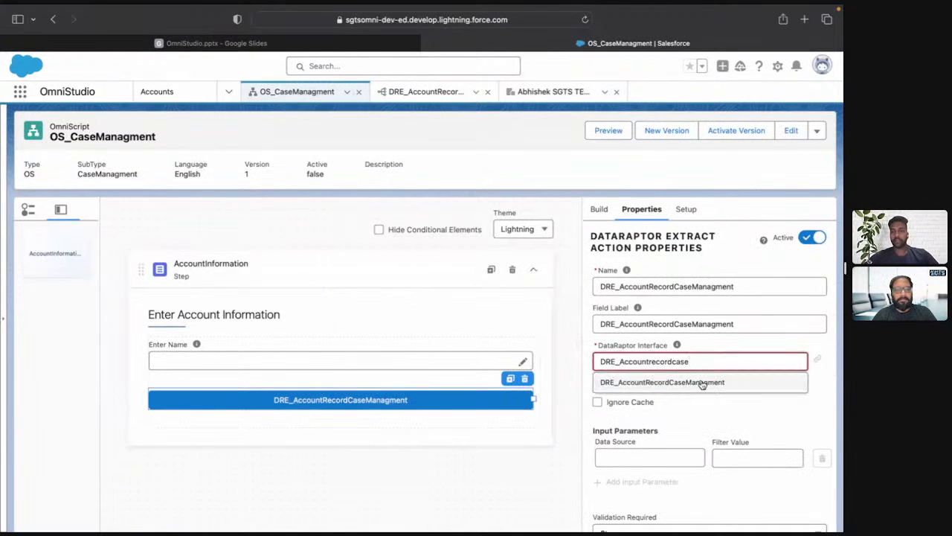
pyautogui.click(701, 382)
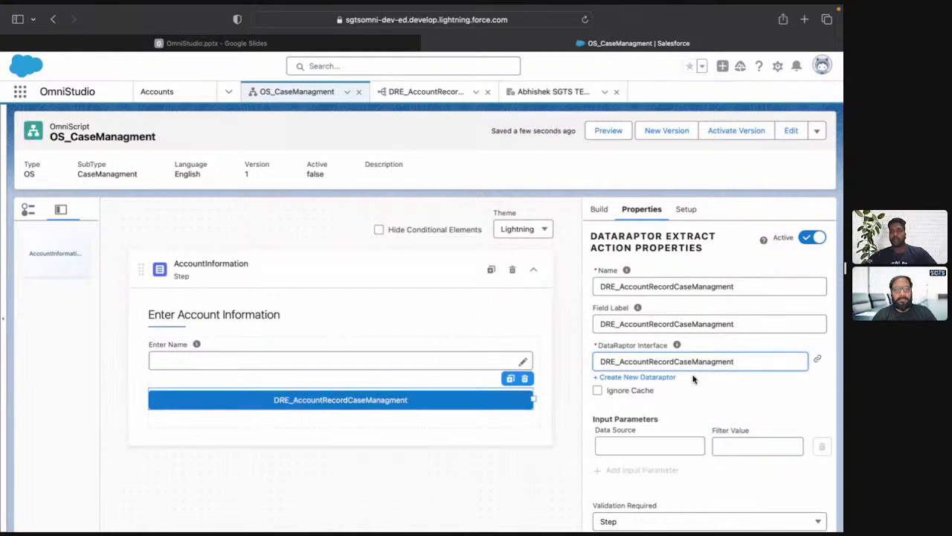
# Add an input parameter to the extract action with Data Source AccountName and Filter Value nameParam.
pyautogui.click(735, 446)
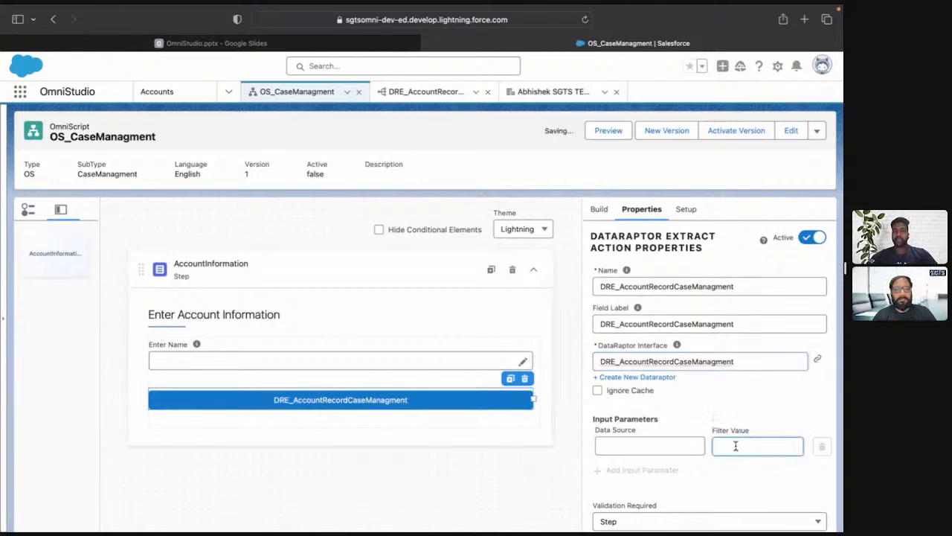
pyautogui.write('nameParam')
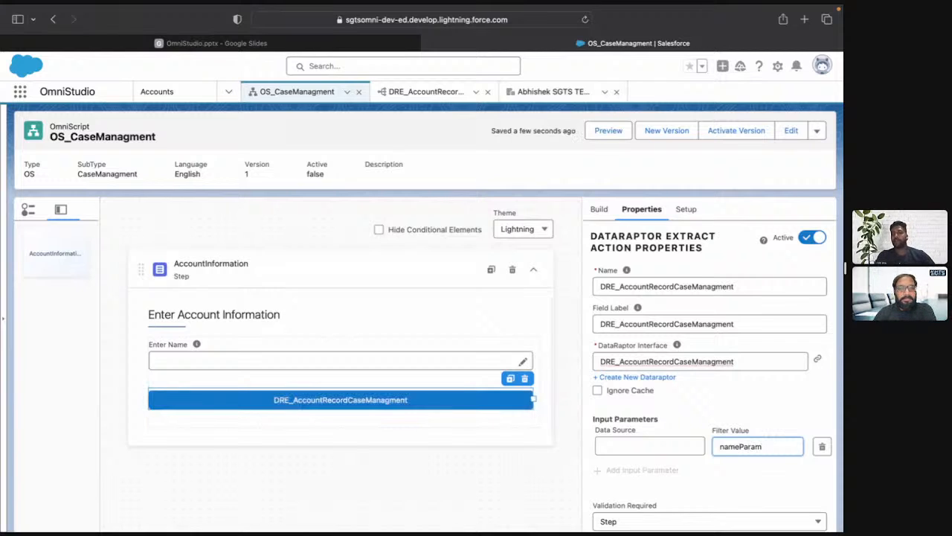
pyautogui.click(664, 447)
pyautogui.click(642, 484)
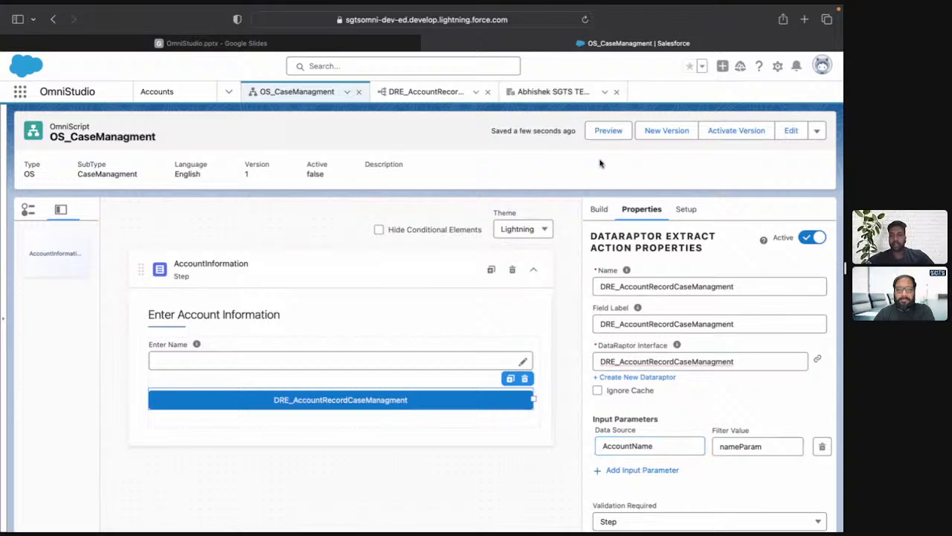
# Preview the OmniScript with SGTS as the entered name to check the suggestions, and return to the design view.
pyautogui.click(608, 134)
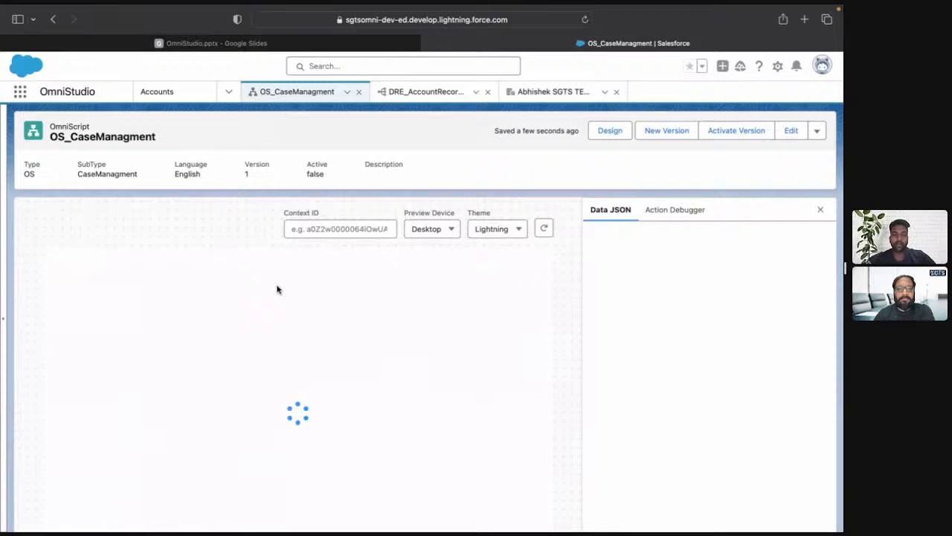
pyautogui.click(118, 317)
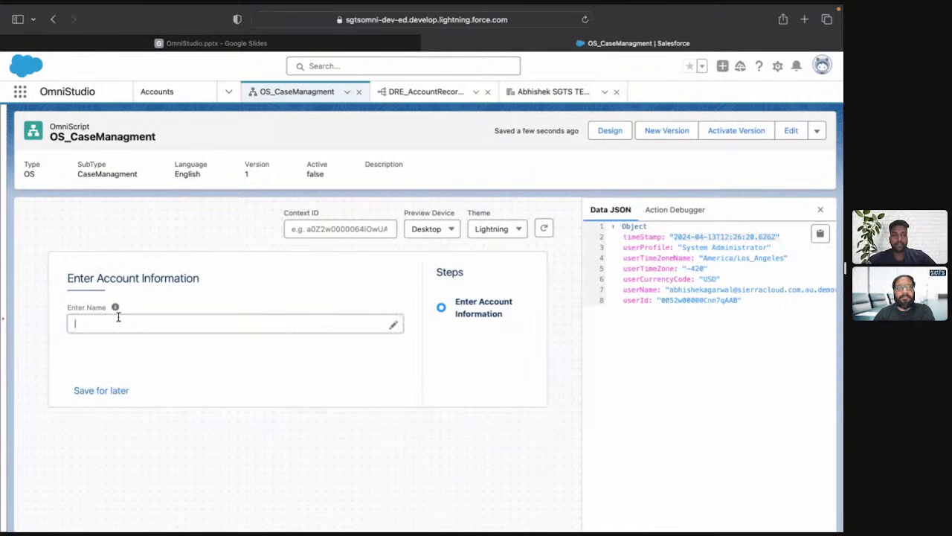
pyautogui.write('SGTS')
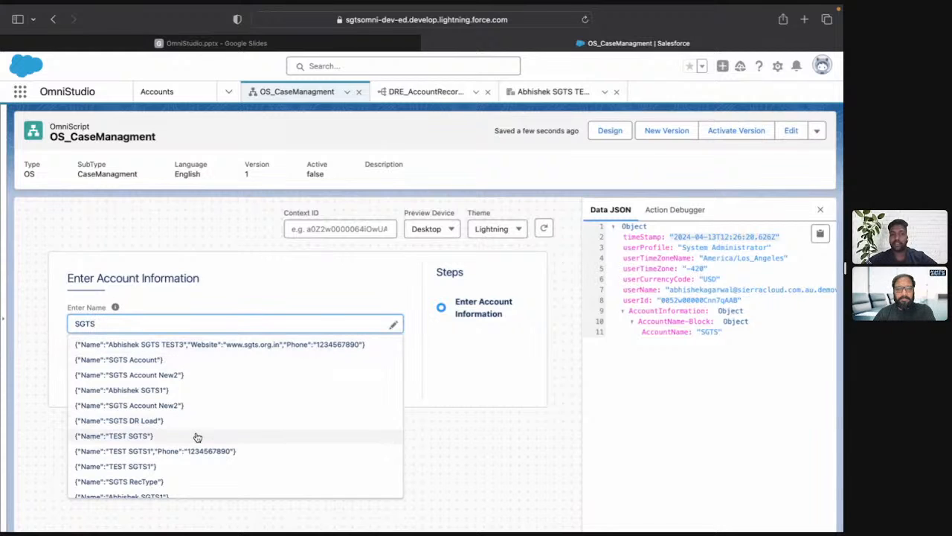
pyautogui.click(611, 130)
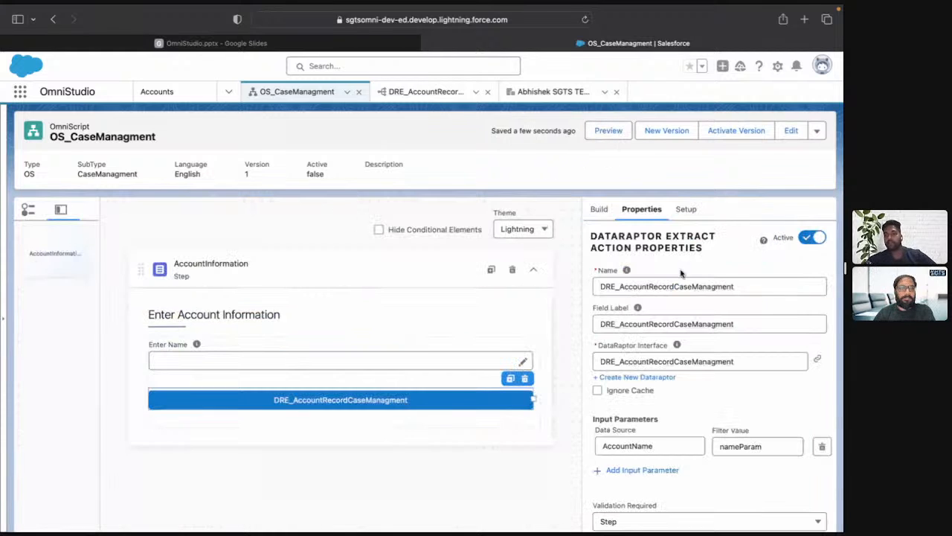
# Set the Typeahead Key of the AccountName Type Ahead block to Name.
pyautogui.scroll(-3, 695, 341)
pyautogui.scroll(5, 696, 364)
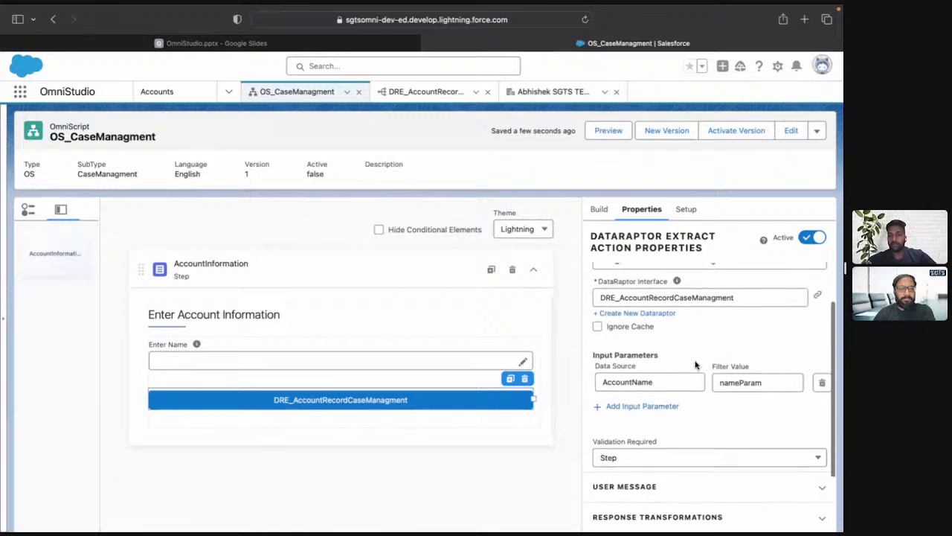
pyautogui.click(413, 346)
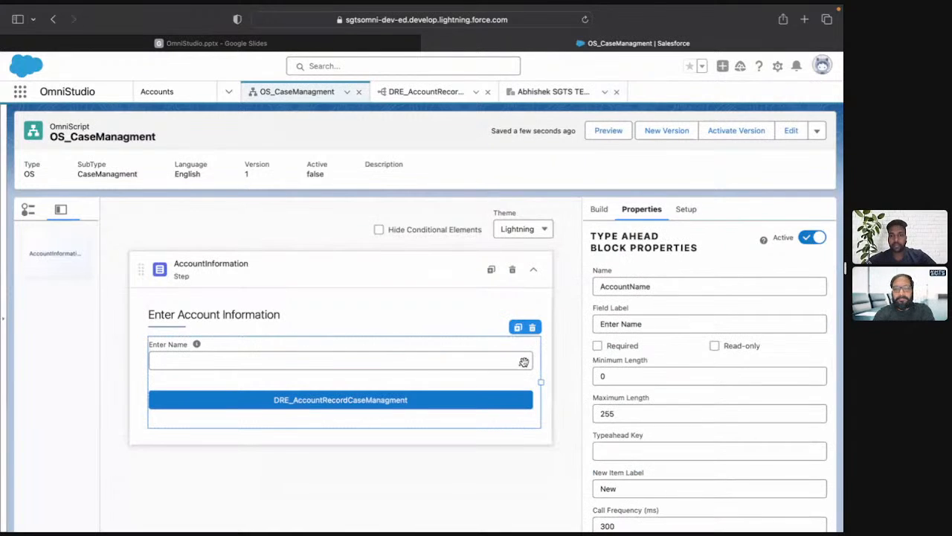
pyautogui.scroll(-1, 673, 380)
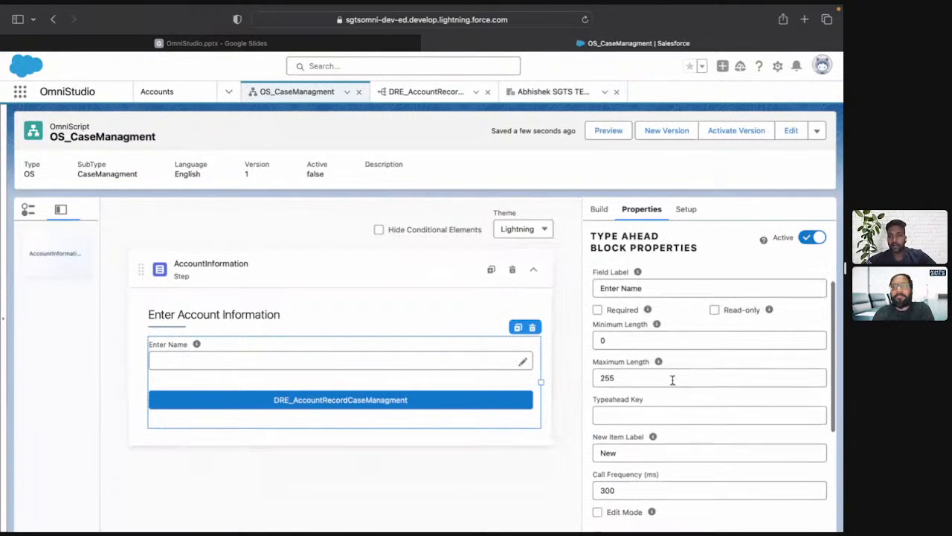
pyautogui.click(677, 415)
pyautogui.write('Name')
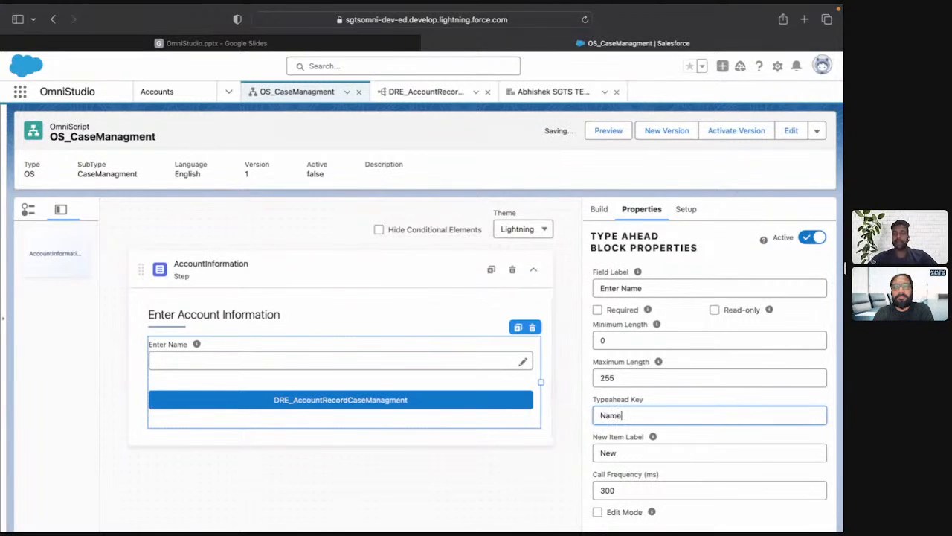
pyautogui.click(640, 193)
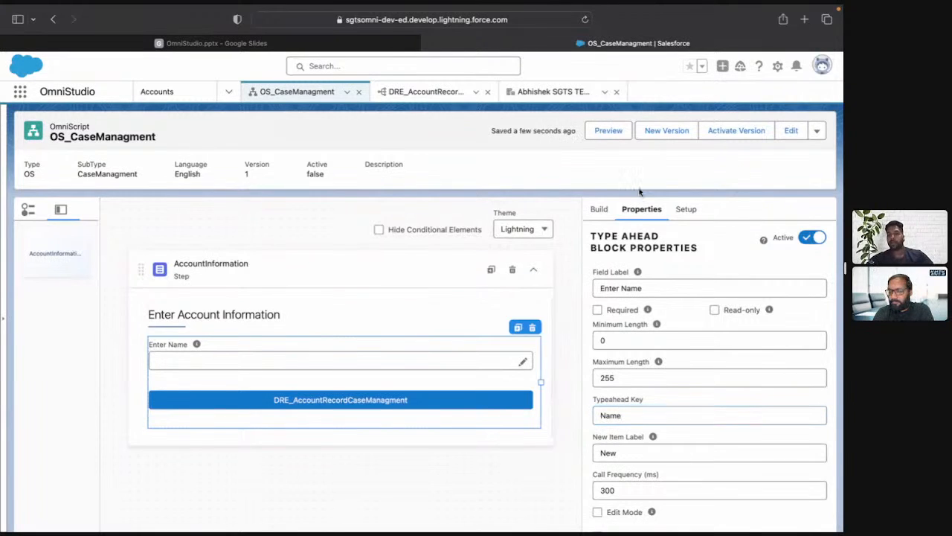
# Preview the OmniScript again, enter SGTS, choose the first suggested account, check its details in the Data JSON and return to the design.
pyautogui.click(609, 131)
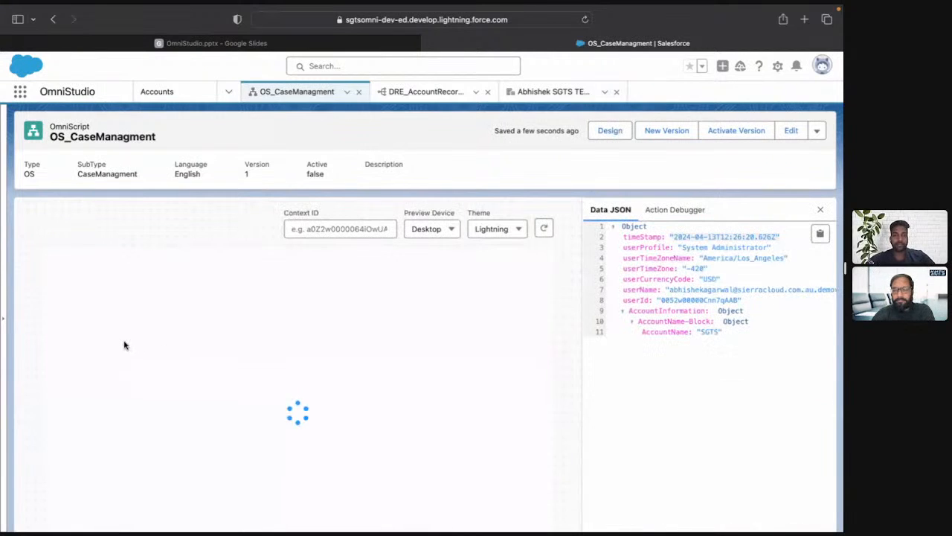
pyautogui.click(117, 328)
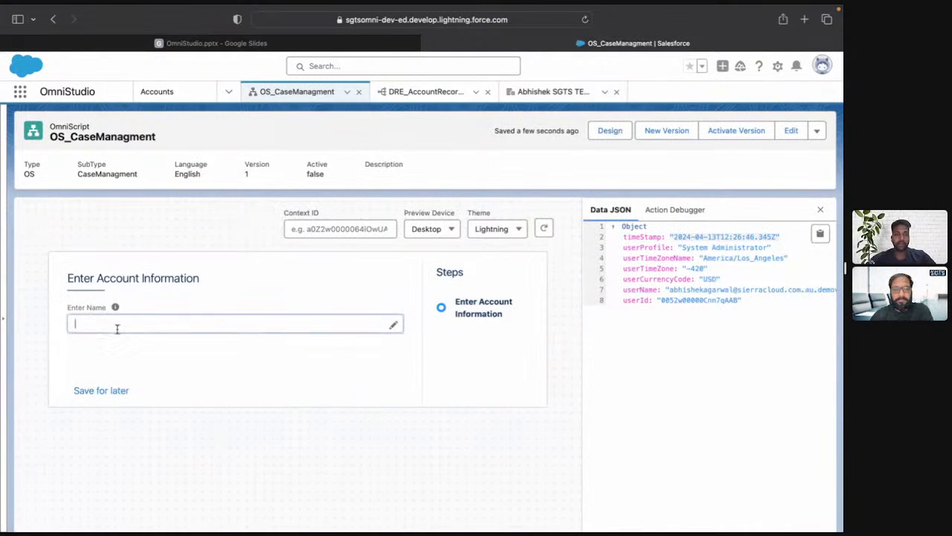
pyautogui.write('SGTS')
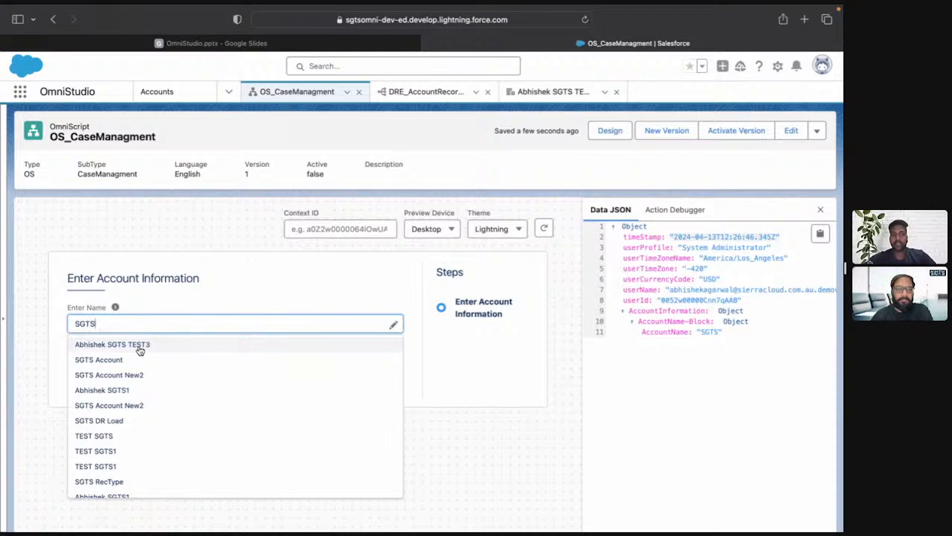
pyautogui.click(140, 345)
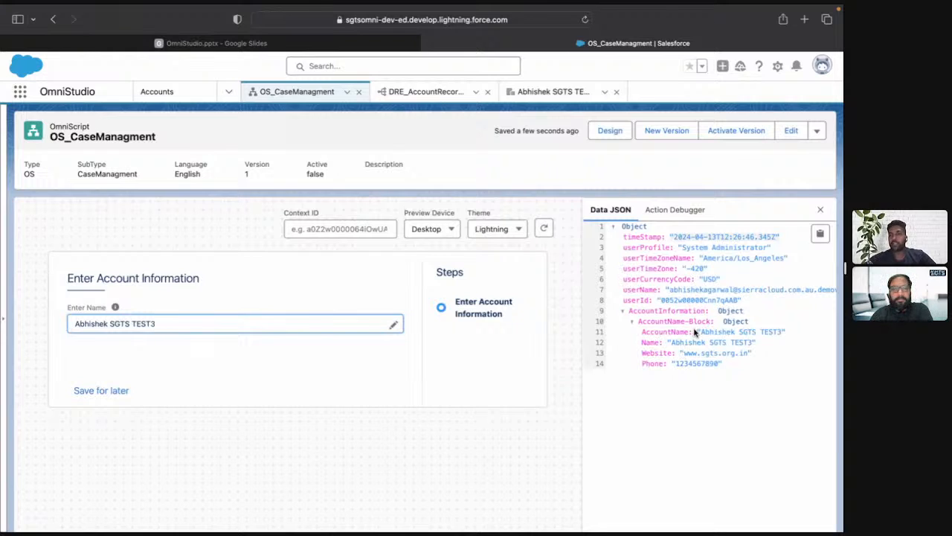
pyautogui.click(820, 234)
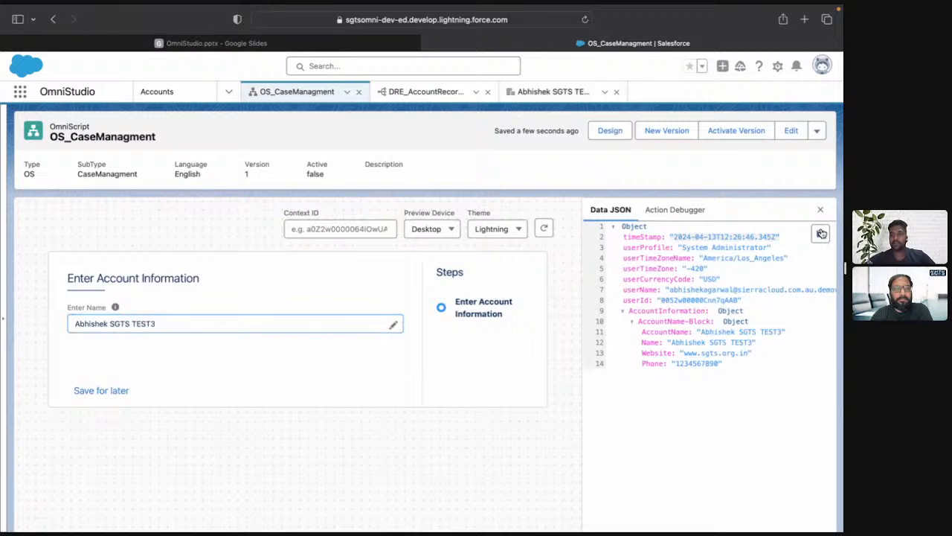
pyautogui.click(609, 130)
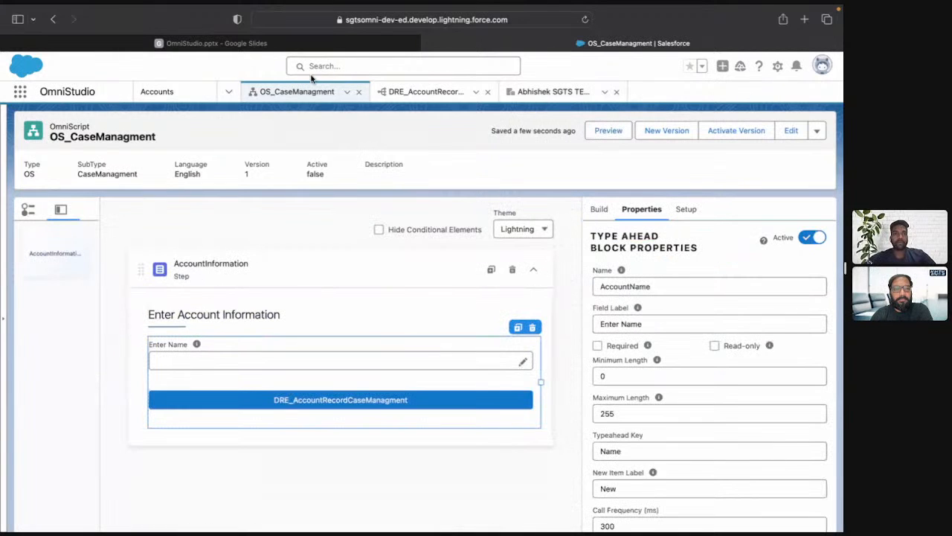
# Check the project requirements in the OmniStudio.pptx slides, return to the OmniScript and add a second Step element below AccountInformation.
pyautogui.click(232, 45)
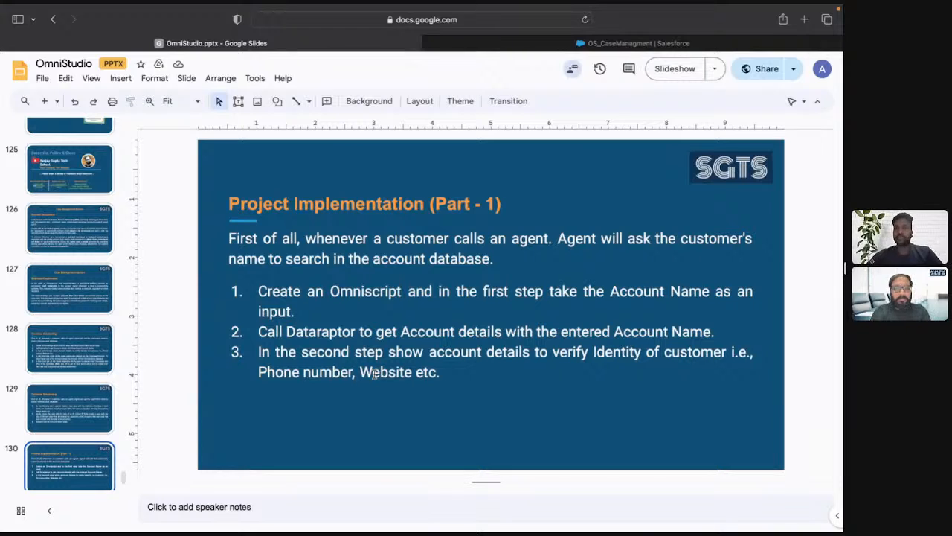
pyautogui.hotkey('ctrl', 'Tab')
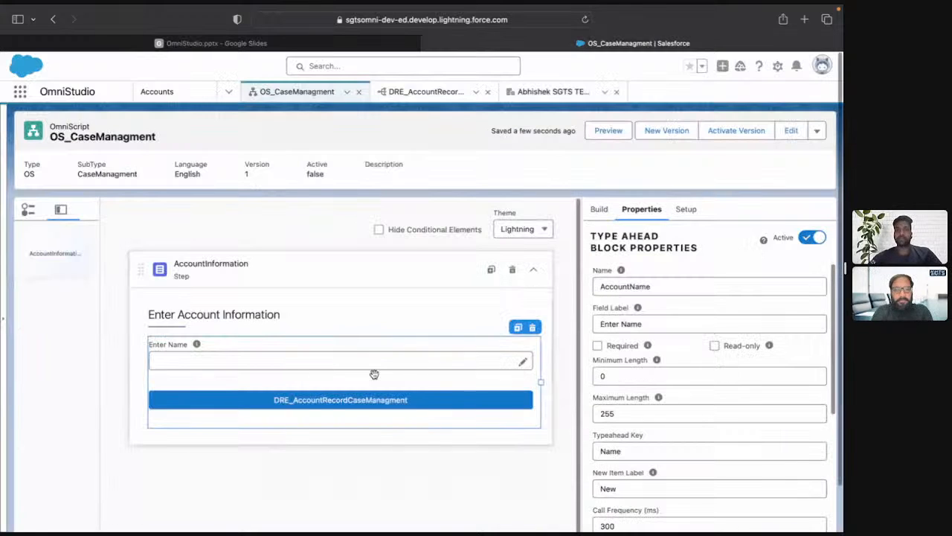
pyautogui.click(600, 210)
pyautogui.click(654, 237)
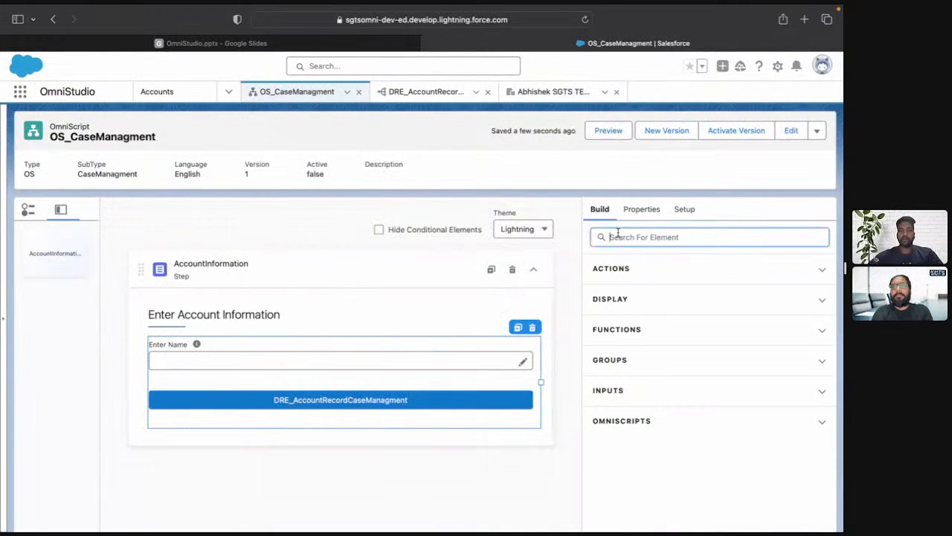
pyautogui.write('step')
pyautogui.moveTo(657, 428); pyautogui.dragTo(415, 481)
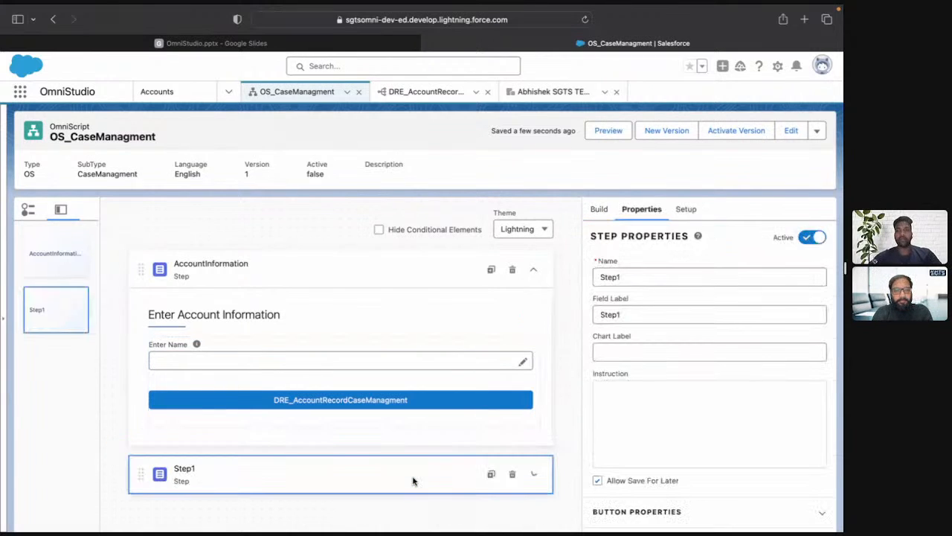
# Name the new step ShowAccountInformation and set its field label to Account Details.
pyautogui.doubleClick(637, 279)
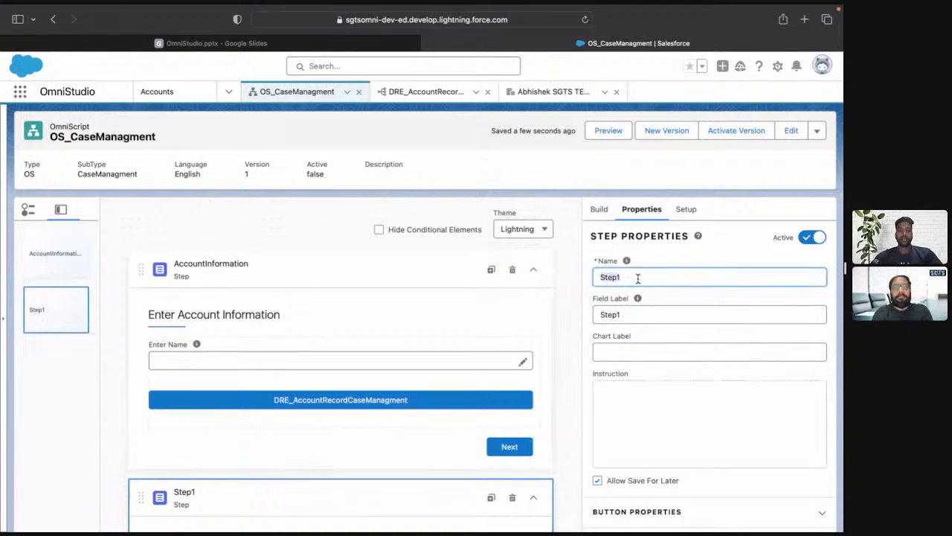
pyautogui.write('Account')
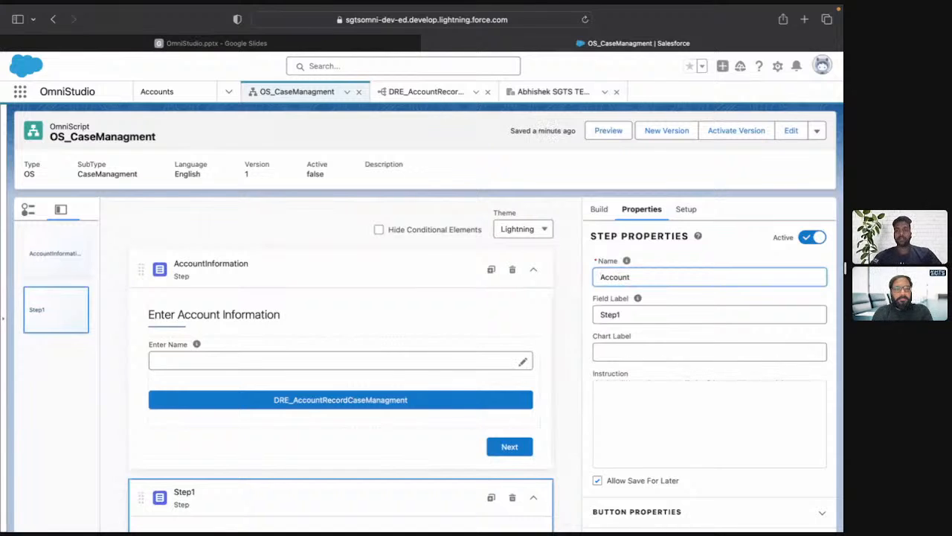
pyautogui.write('Informa')
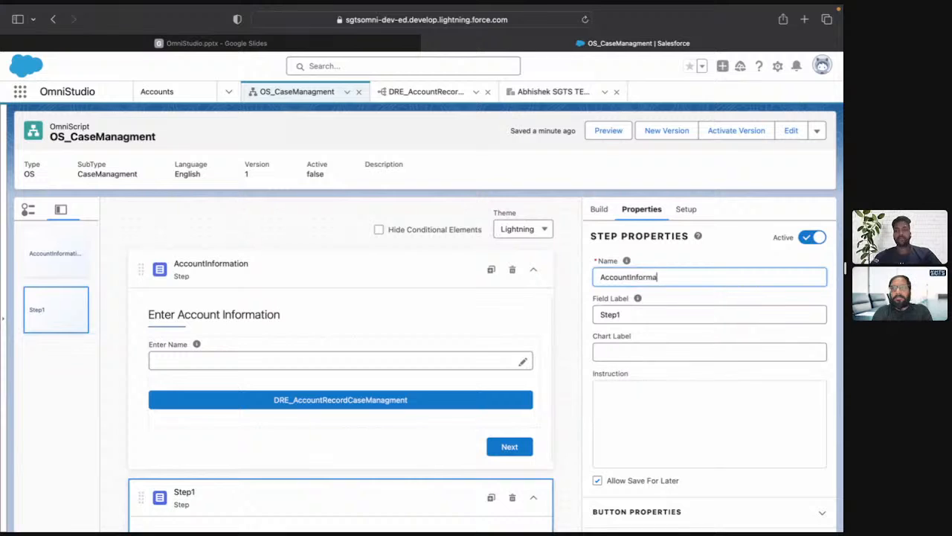
pyautogui.write('tionShow')
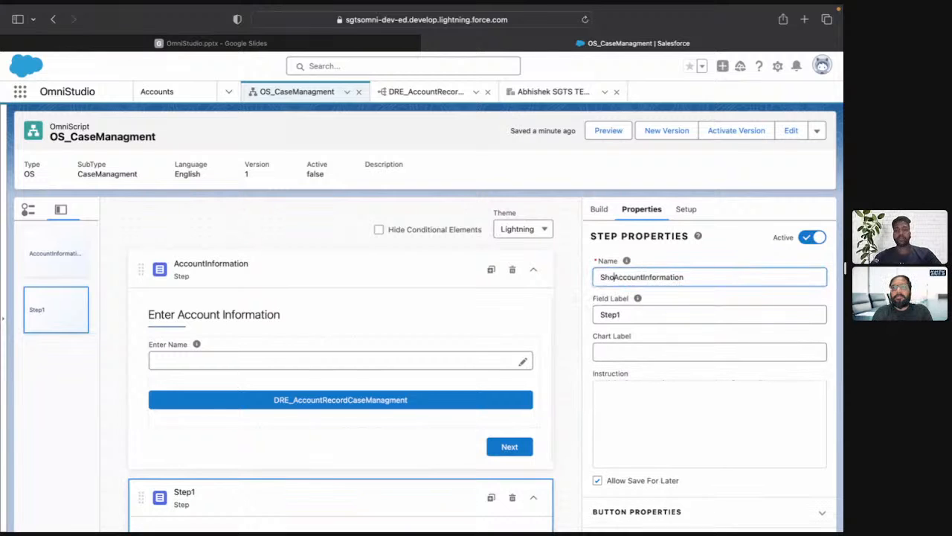
pyautogui.click(649, 317)
pyautogui.doubleClick(649, 316)
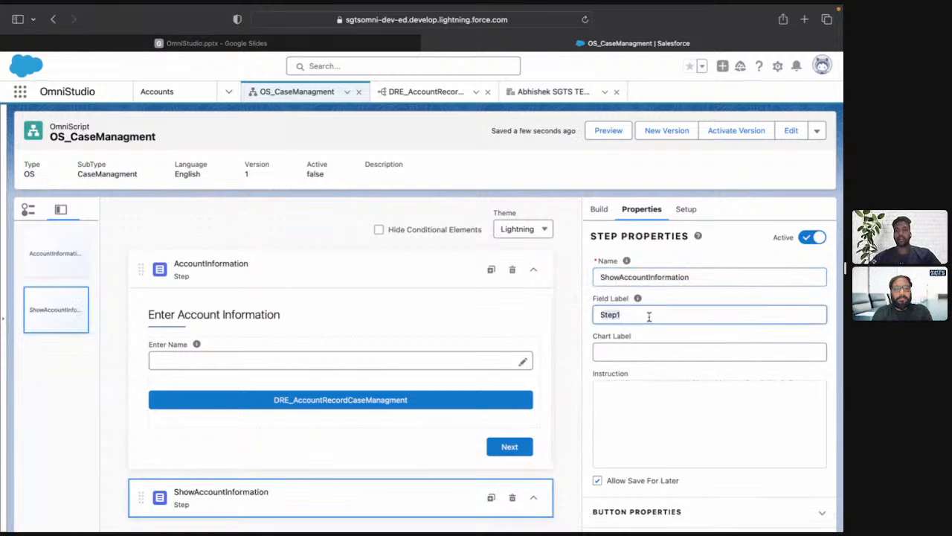
pyautogui.write('Account Details')
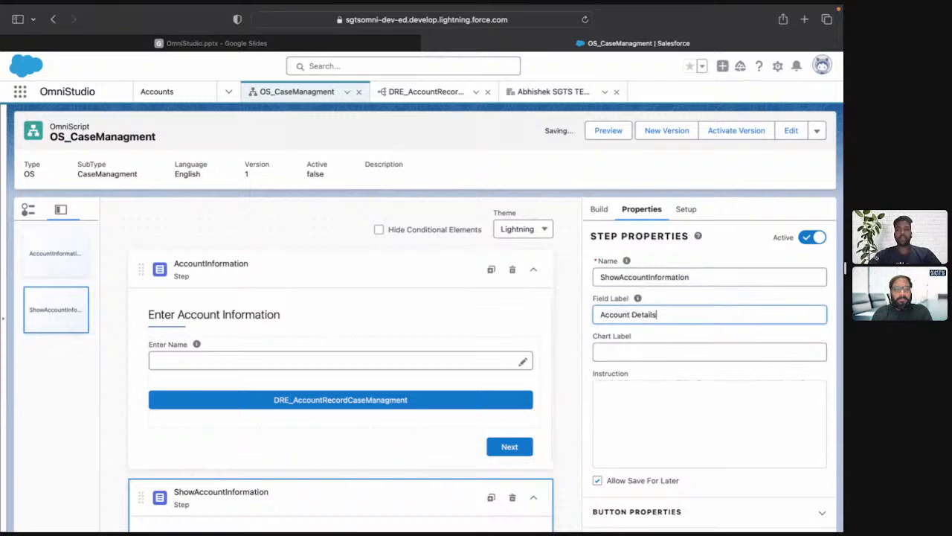
# Find the Text Block element and add it inside the ShowAccountInformation step.
pyautogui.scroll(-2, 647, 355)
pyautogui.scroll(-2, 468, 419)
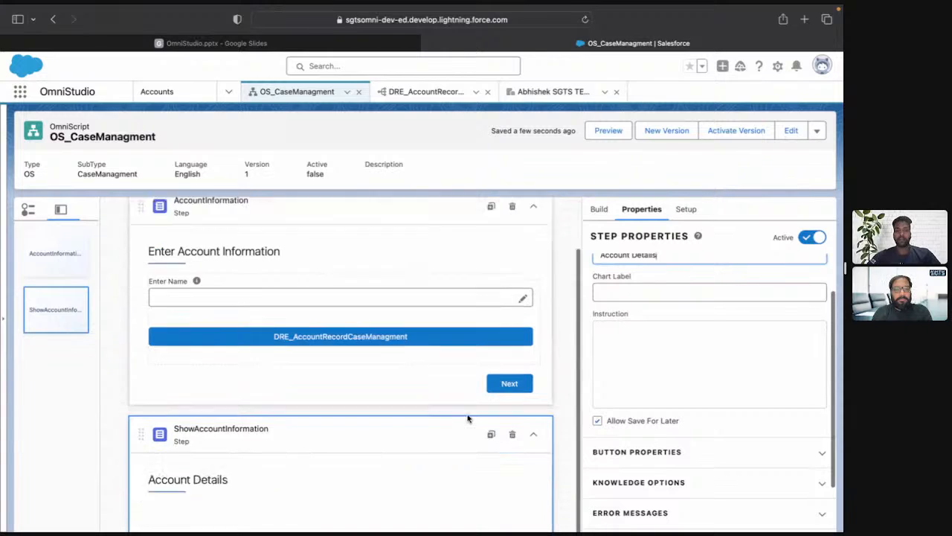
pyautogui.scroll(-1, 468, 419)
pyautogui.click(598, 212)
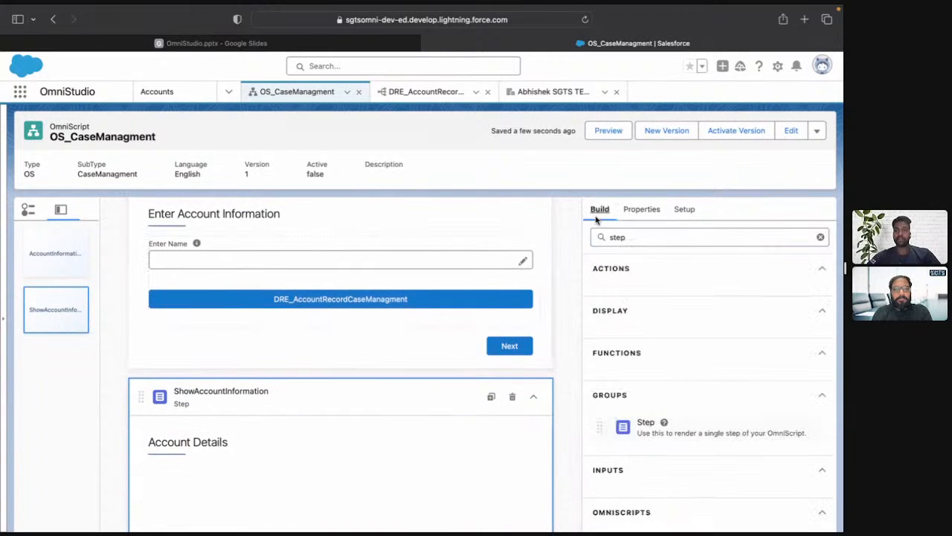
pyautogui.click(638, 237)
pyautogui.press('BackSpace')
pyautogui.press('BackSpace')
pyautogui.press('BackSpace')
pyautogui.press('BackSpace')
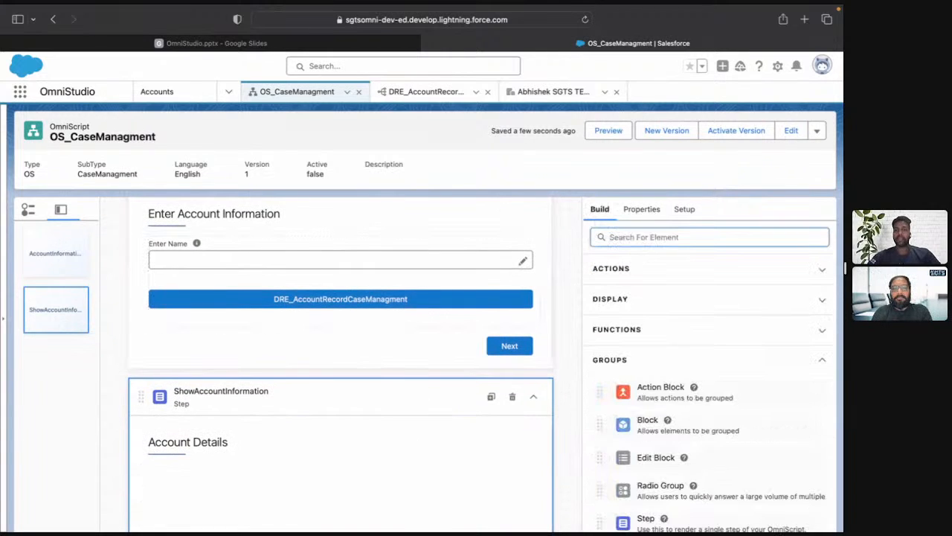
pyautogui.write('text')
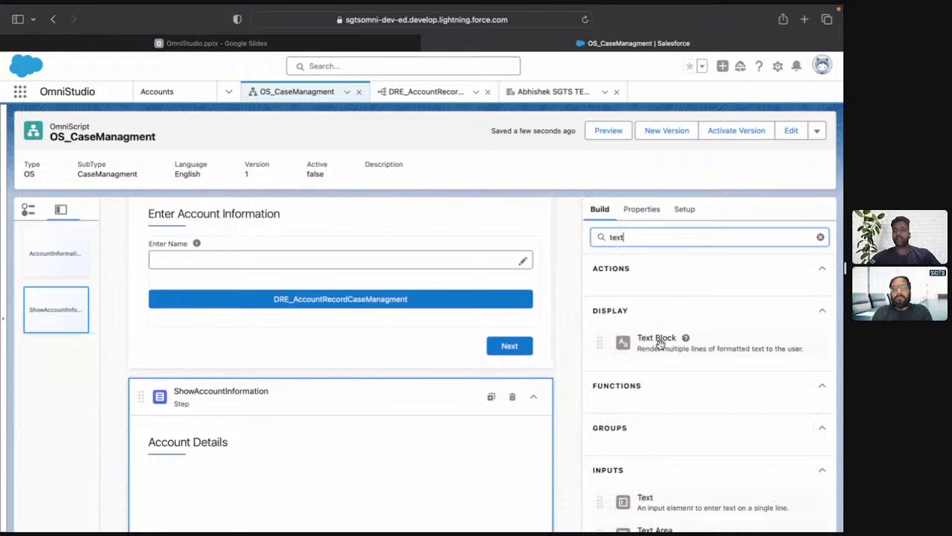
pyautogui.moveTo(659, 343); pyautogui.dragTo(412, 489)
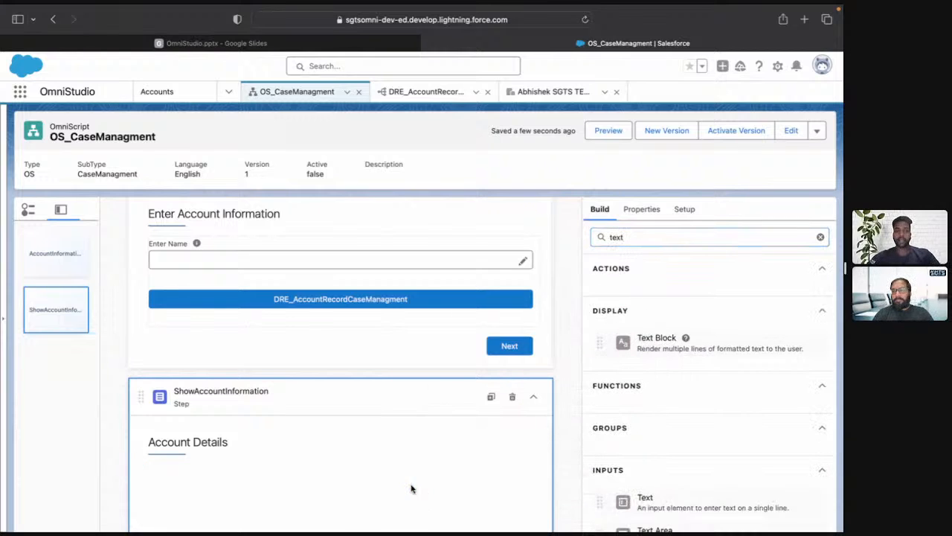
# Set the name of the new text block to Account.
pyautogui.click(665, 276)
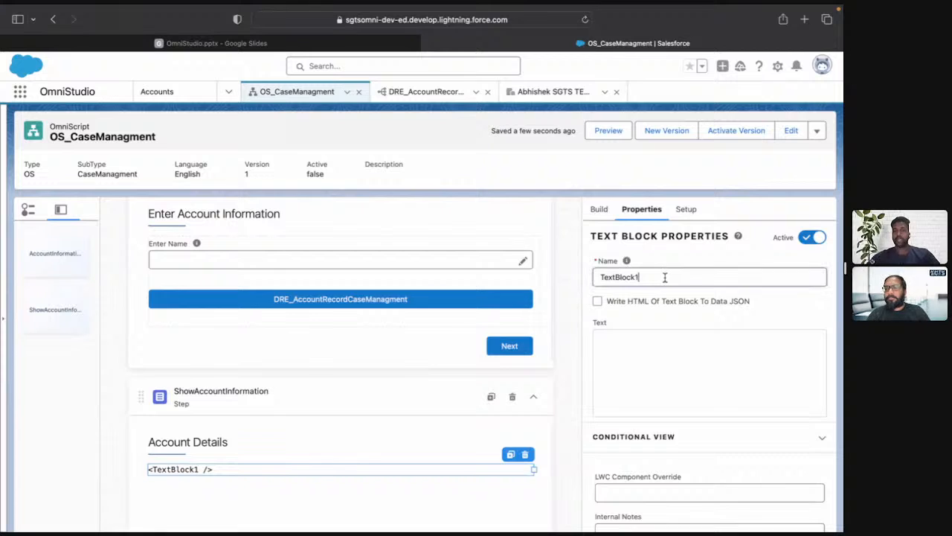
pyautogui.doubleClick(666, 277)
pyautogui.write('Account')
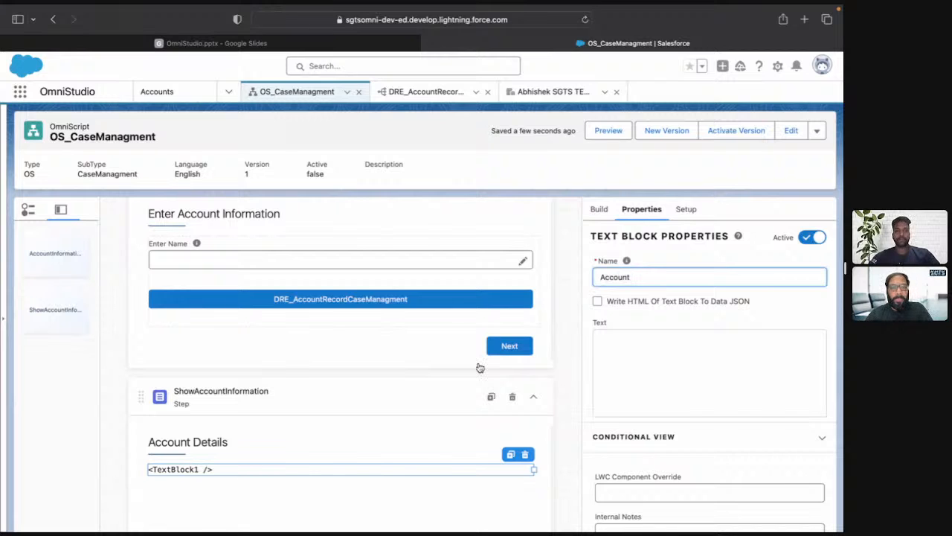
# Change the field label of the ShowAccountInformation step to Account Information.
pyautogui.click(218, 446)
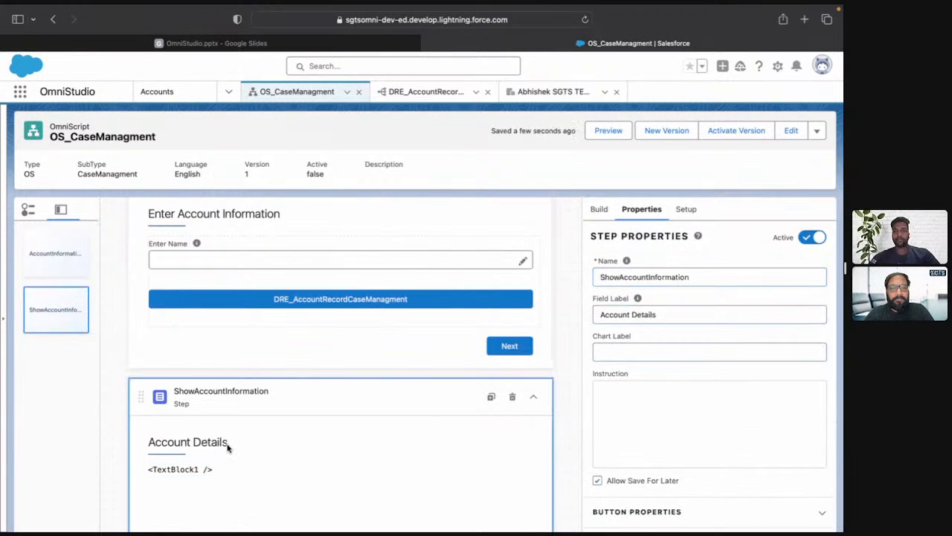
pyautogui.doubleClick(665, 310)
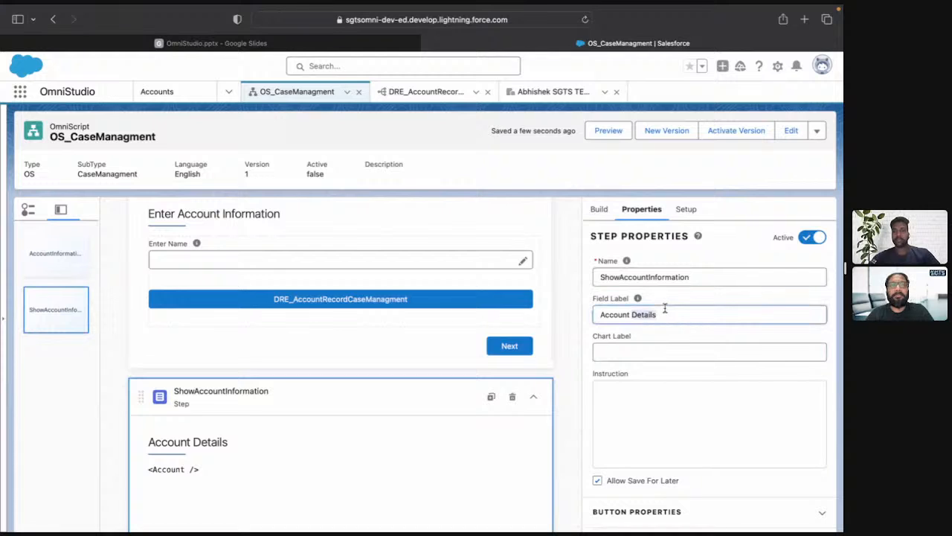
pyautogui.write('Information')
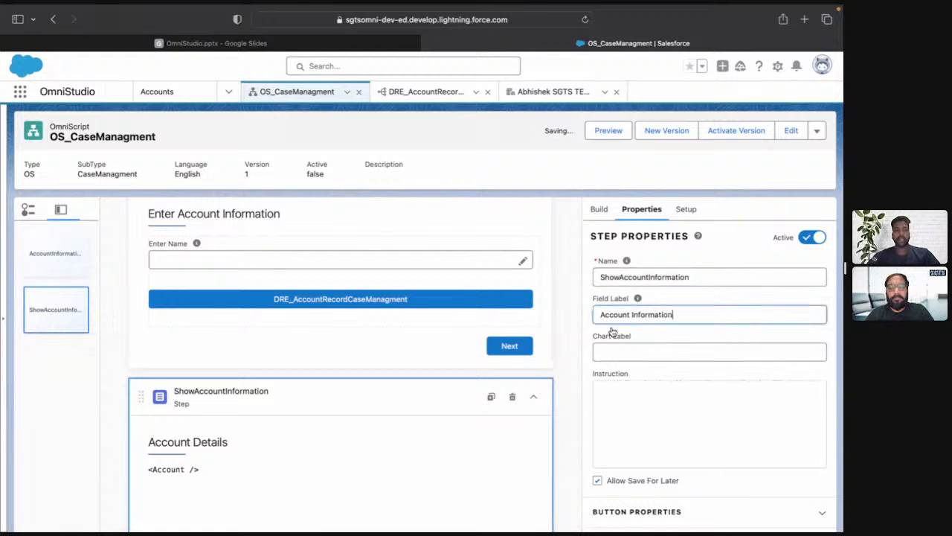
# Rename the text block AccountDetails and start its rich text with "Account Name - %%".
pyautogui.click(216, 470)
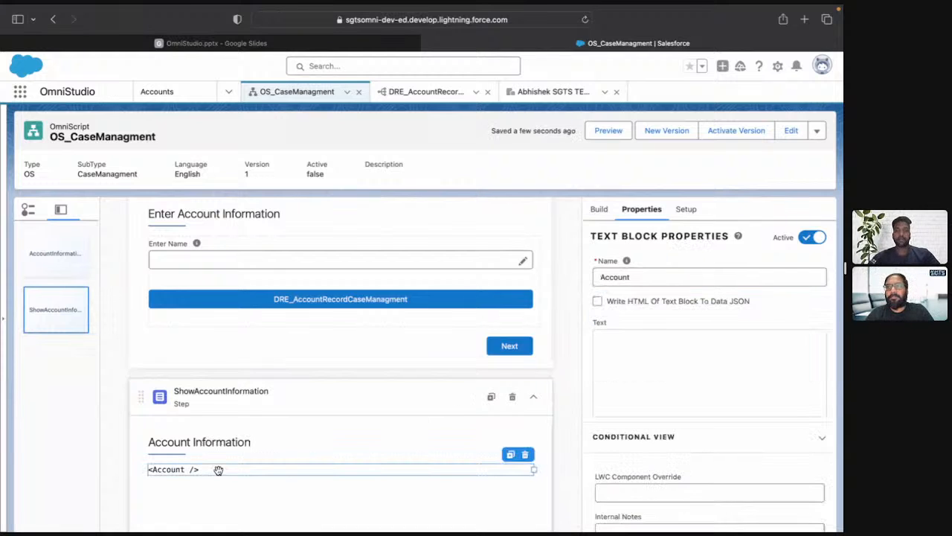
pyautogui.click(646, 277)
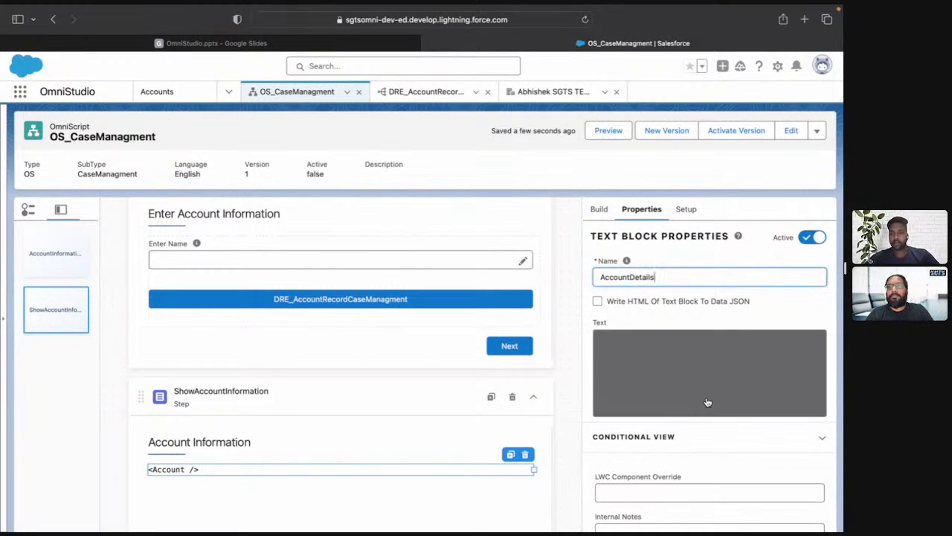
pyautogui.scroll(-1, 706, 384)
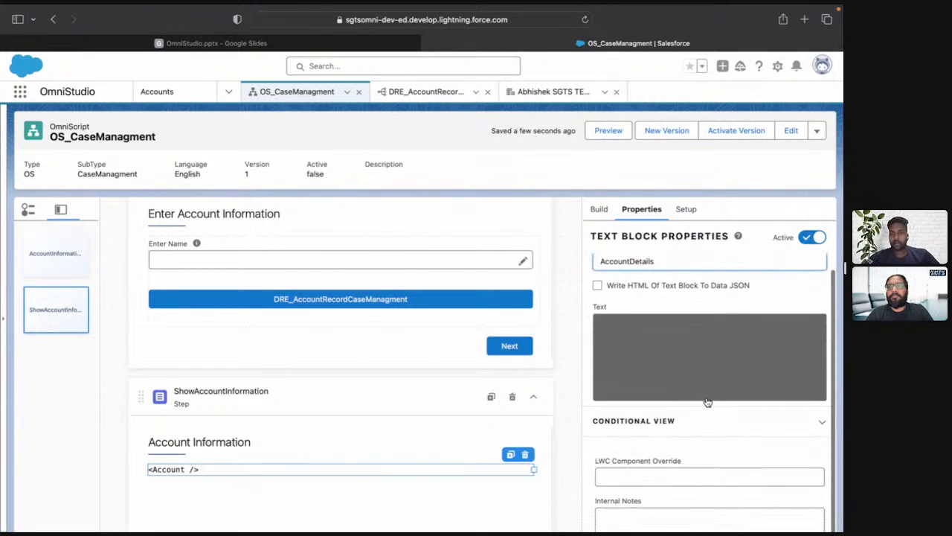
pyautogui.click(683, 359)
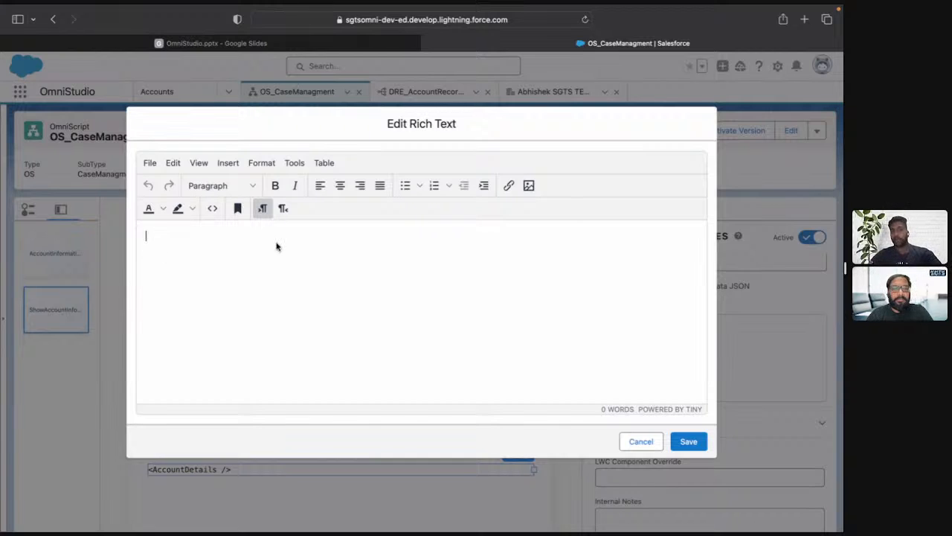
pyautogui.click(212, 209)
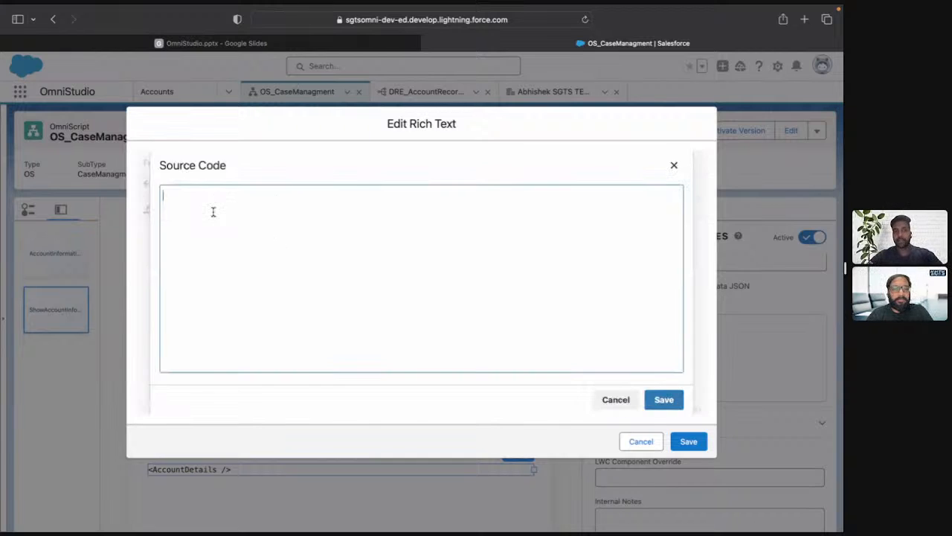
pyautogui.click(674, 165)
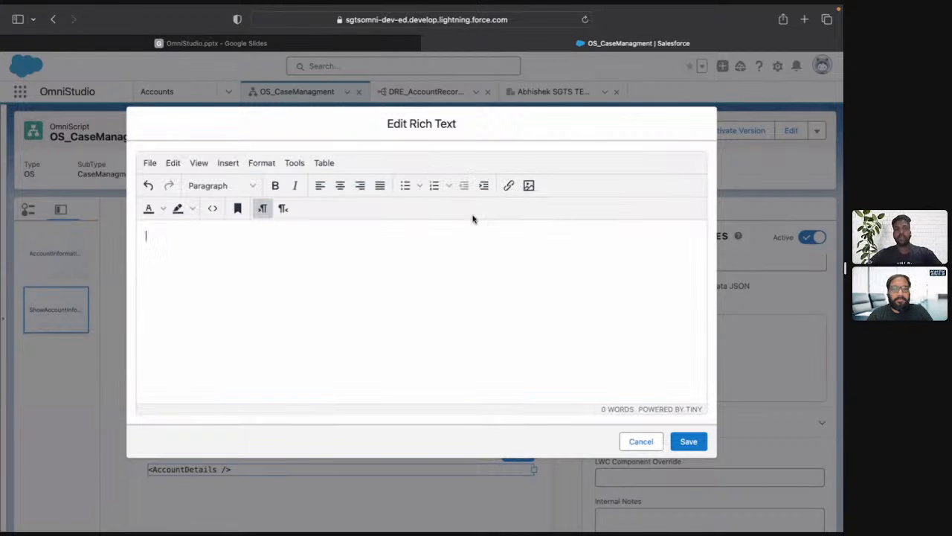
pyautogui.write('Accoun')
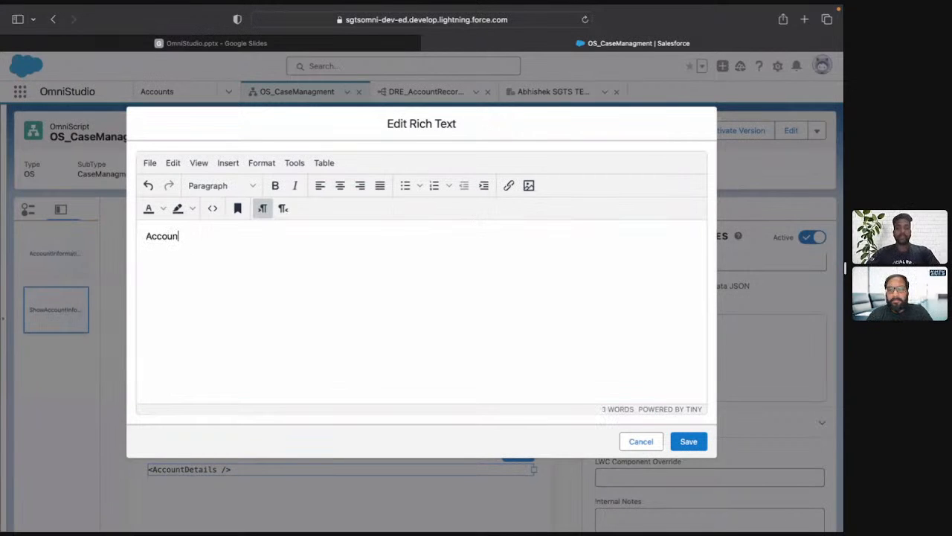
pyautogui.write('t Name')
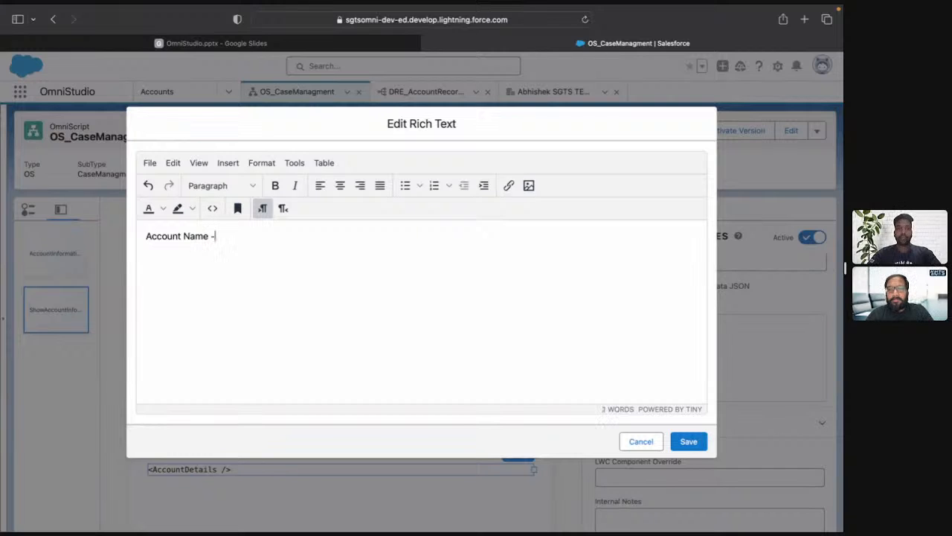
pyautogui.write(' - %%')
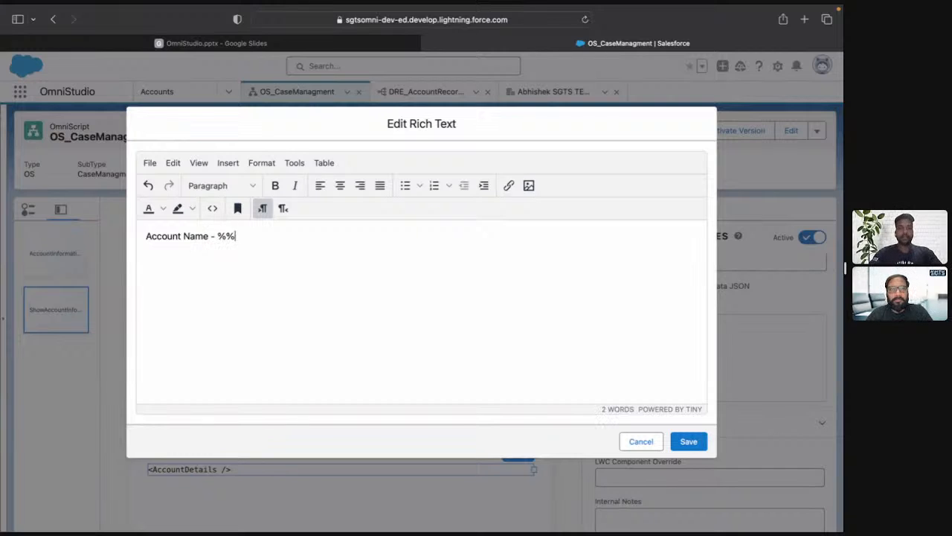
# Open jsonblob.com in a new browser tab.
pyautogui.press('super+t')
pyautogui.write('jsonblob.com')
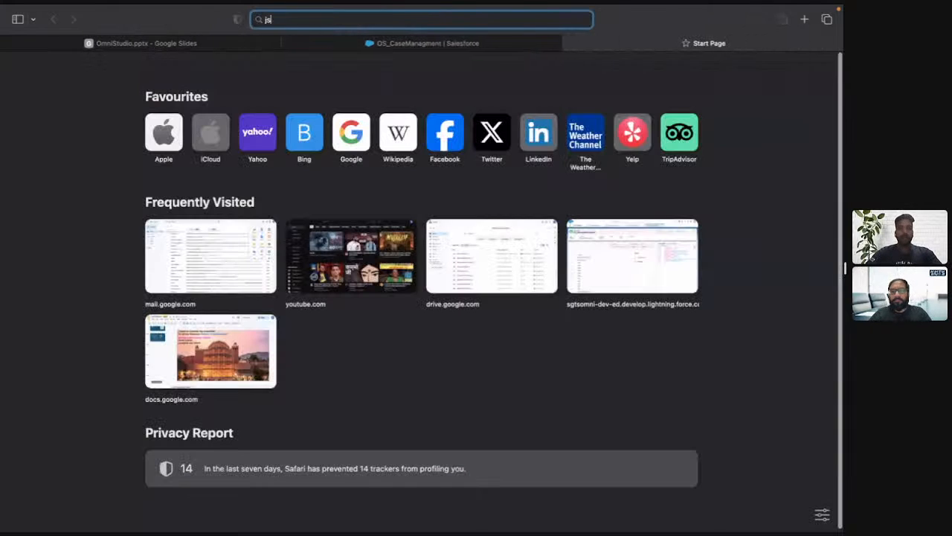
pyautogui.press('Return')
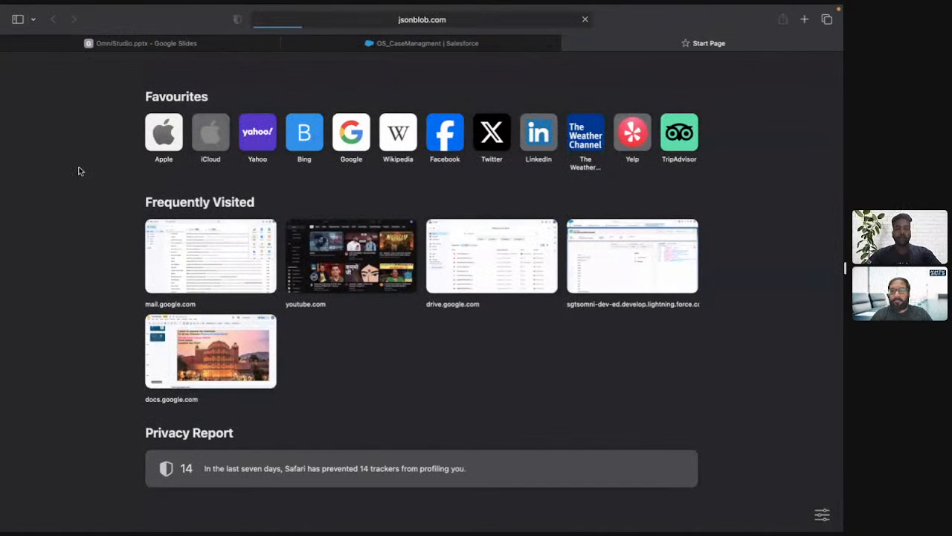
pyautogui.hotkey('ctrl', 'shift', 'Tab')
pyautogui.hotkey('ctrl', 'Tab')
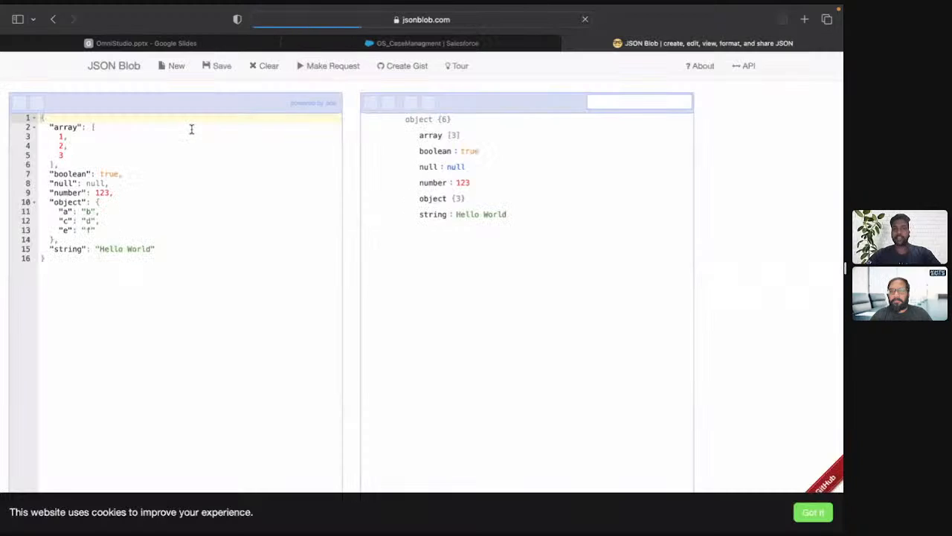
# Replace the sample JSON in the editor with the copied OmniScript Data JSON and format it into indented lines.
pyautogui.click(222, 201)
pyautogui.press('super+a')
pyautogui.press('super+v')
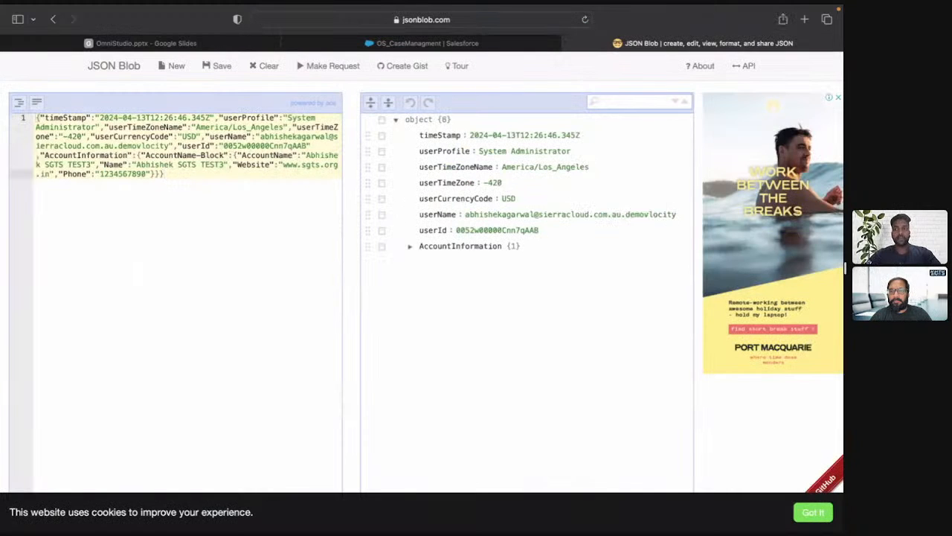
pyautogui.click(20, 104)
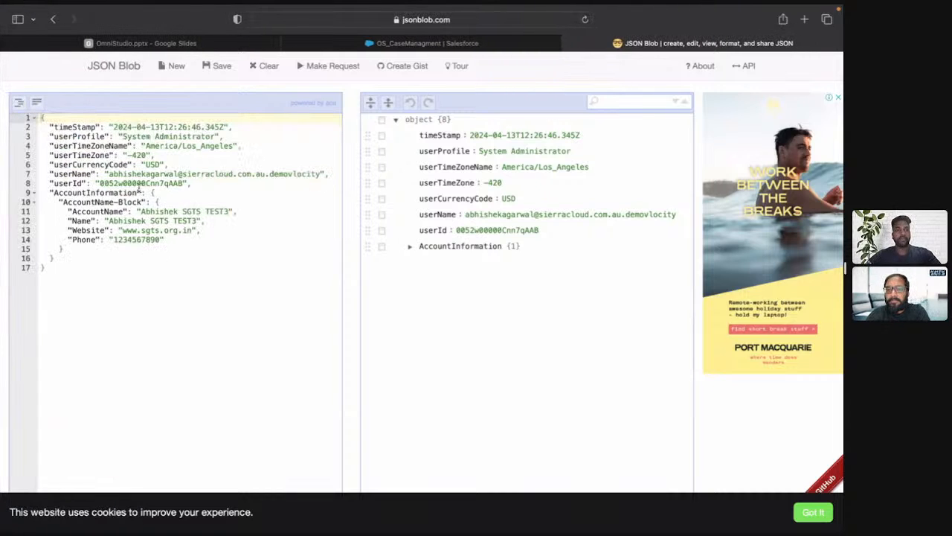
pyautogui.click(128, 192)
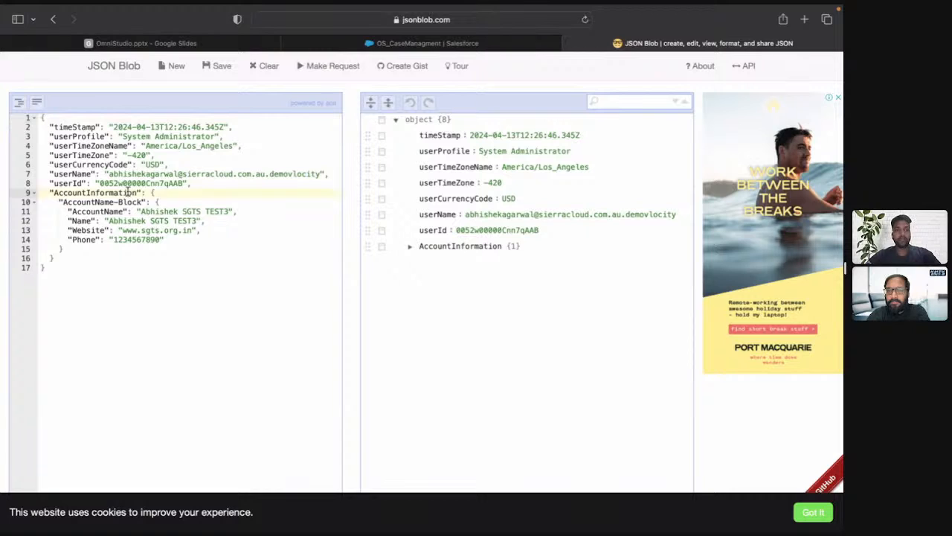
# Copy the AccountInformation key from the JSON and paste it between the percent signs after "Account Name -" in the rich text.
pyautogui.doubleClick(128, 192)
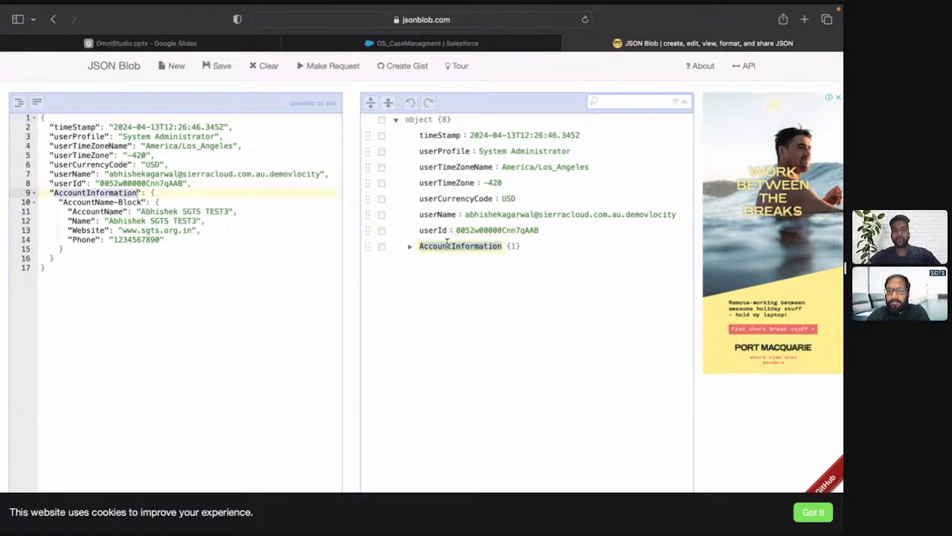
pyautogui.press('super+c')
pyautogui.hotkey('ctrl', 'shift', 'Tab')
pyautogui.click(225, 236)
pyautogui.press('super+v')
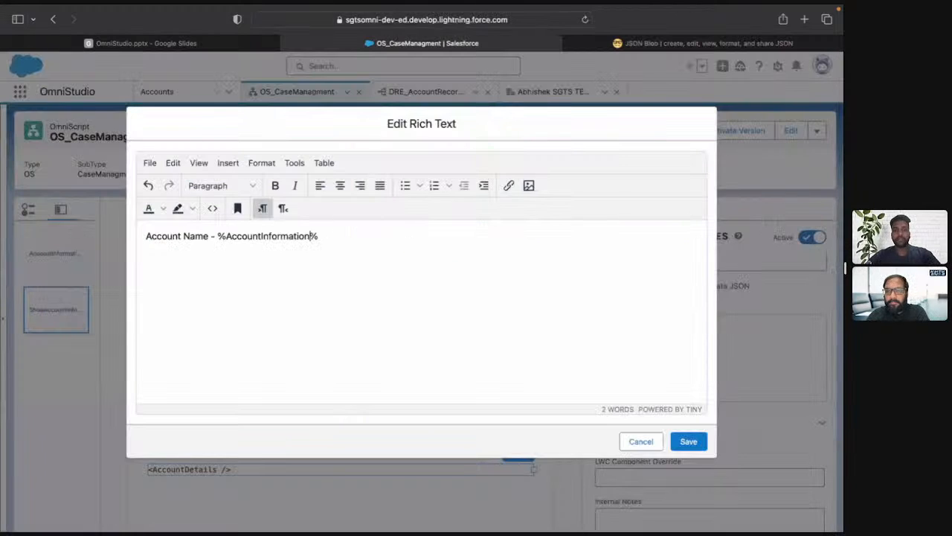
# Copy the AccountName-Block key from the JSON tree and extend the merge field to "%AccountInformation:AccountName-Block:%".
pyautogui.hotkey('ctrl', 'Tab')
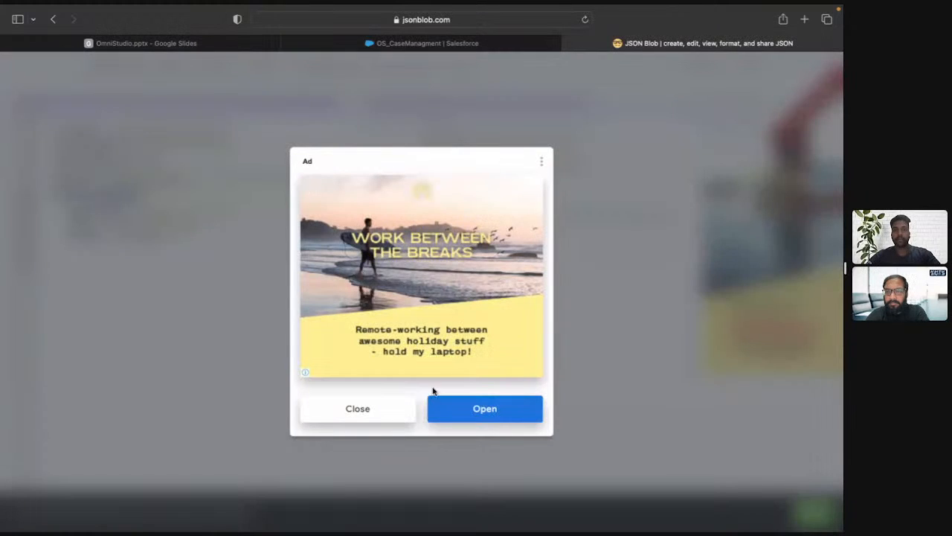
pyautogui.click(366, 417)
pyautogui.click(411, 247)
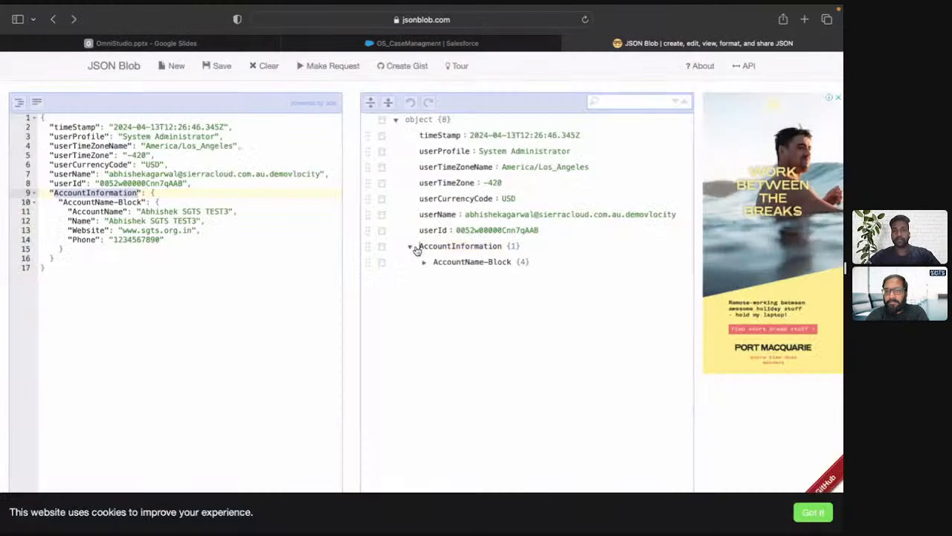
pyautogui.doubleClick(455, 262)
pyautogui.tripleClick(455, 262)
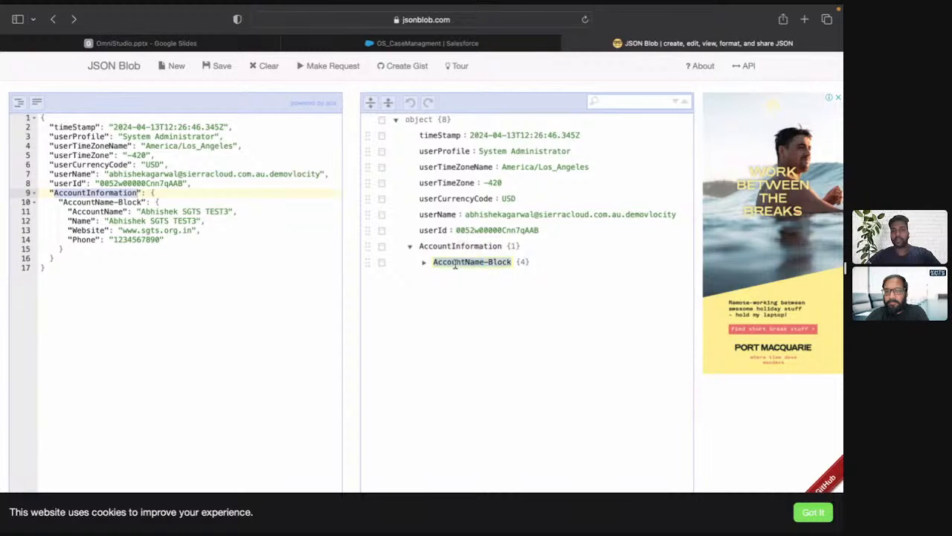
pyautogui.press('super+c')
pyautogui.hotkey('ctrl', 'shift', 'Tab')
pyautogui.press('super+v')
pyautogui.write(':')
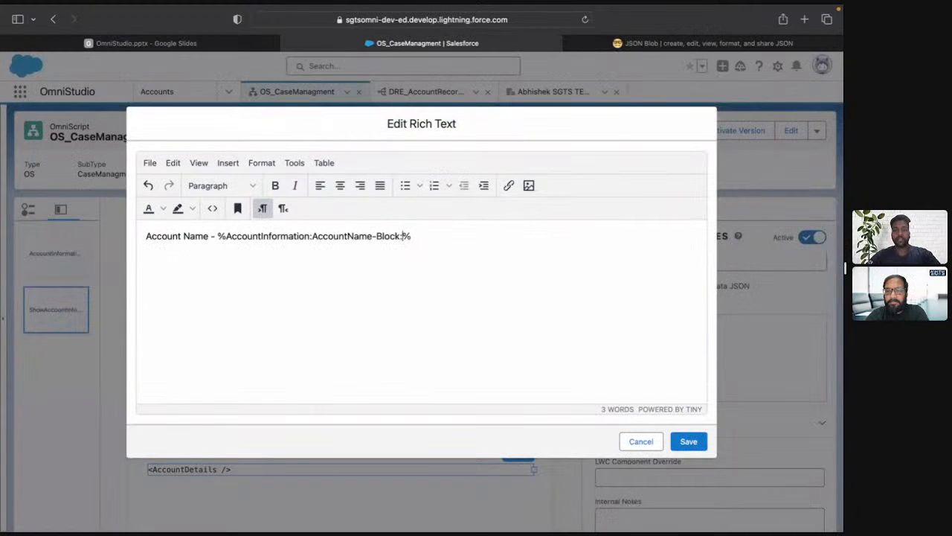
# Look up the fields under AccountName-Block in the JSON and complete the merge field as "%AccountInformation:AccountName-Block:Name%".
pyautogui.hotkey('ctrl', 'Tab')
pyautogui.click(423, 262)
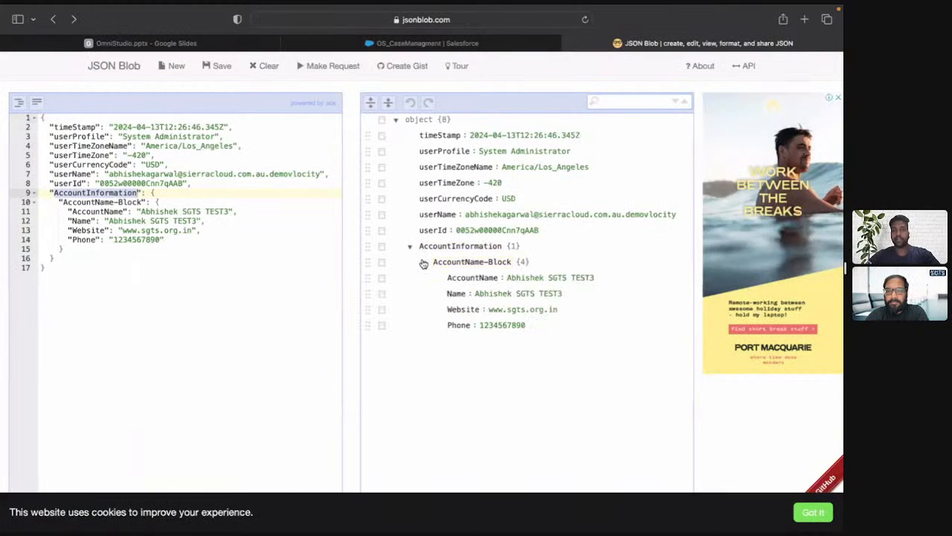
pyautogui.hotkey('ctrl', 'shift', 'Tab')
pyautogui.write('Name')
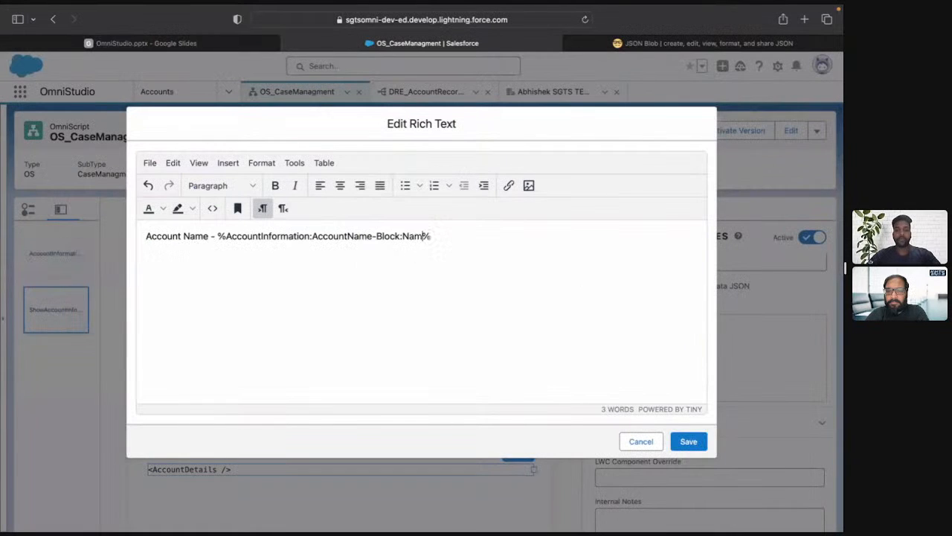
# Duplicate the Account Name line twice below itself so the rich text has three spaced lines.
pyautogui.press('super+a')
pyautogui.press('Right')
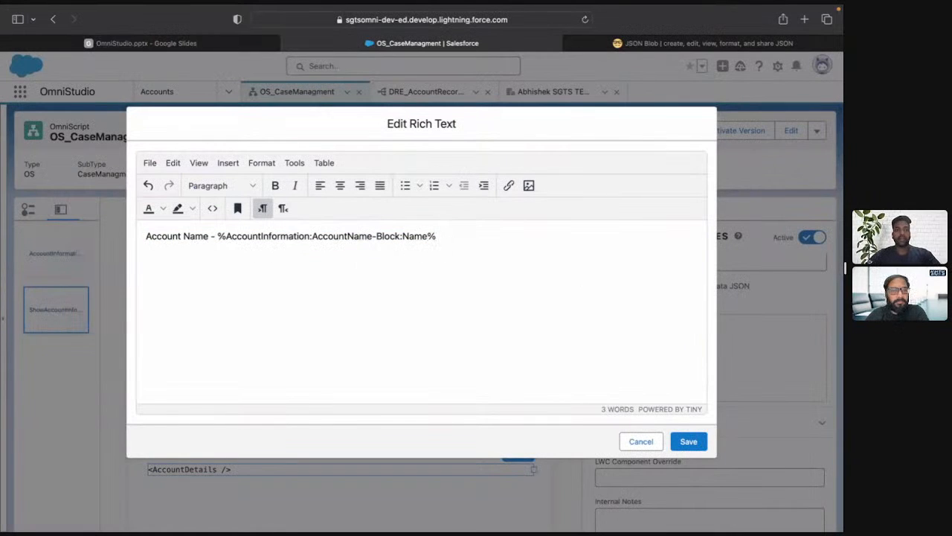
pyautogui.press('super+v')
pyautogui.press('Return')
pyautogui.press('super+v')
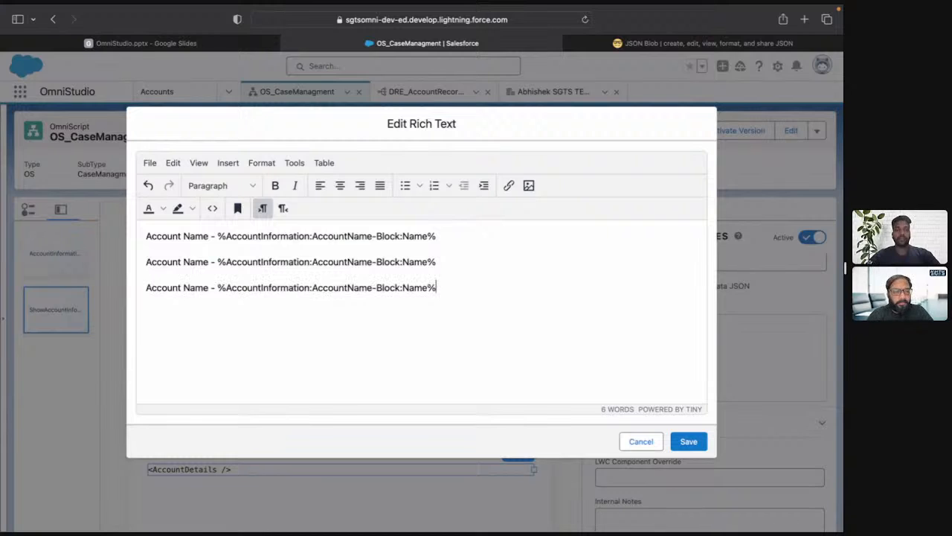
# Change the second line to "Account Phone - %AccountInformation:AccountName-Block:Phone%".
pyautogui.doubleClick(187, 258)
pyautogui.write('Phone')
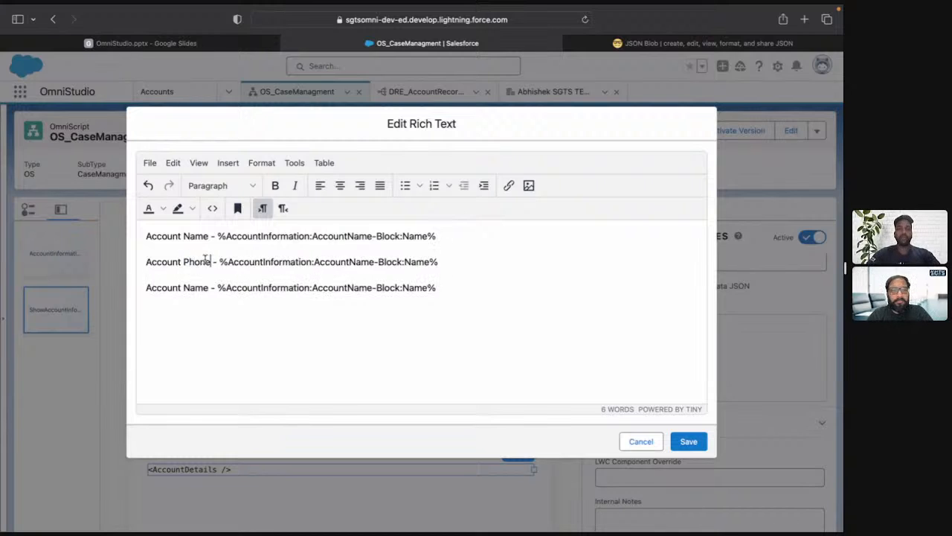
pyautogui.doubleClick(425, 261)
pyautogui.write('Phone')
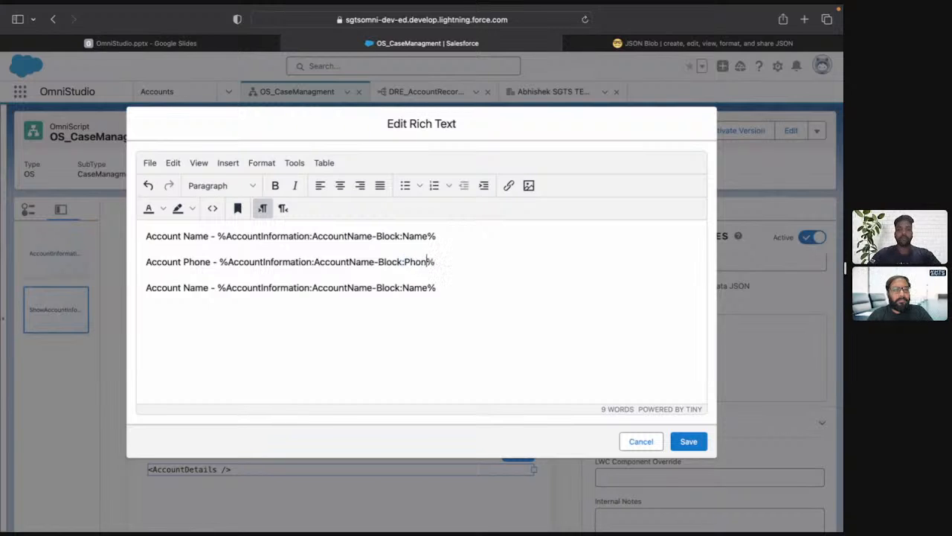
# Change the third line to "Account Webiste - %AccountInformation:AccountName-Block:Website%".
pyautogui.doubleClick(194, 287)
pyautogui.write('Web')
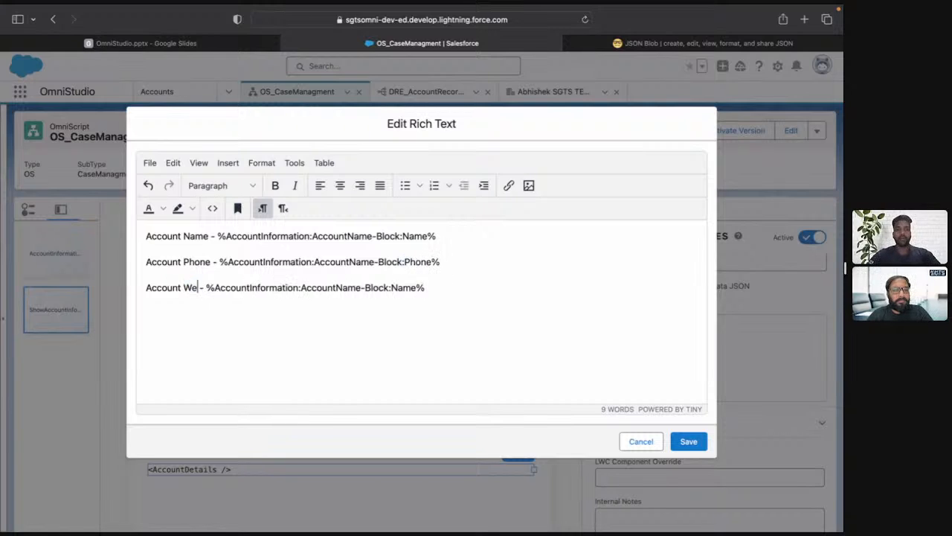
pyautogui.write('iste')
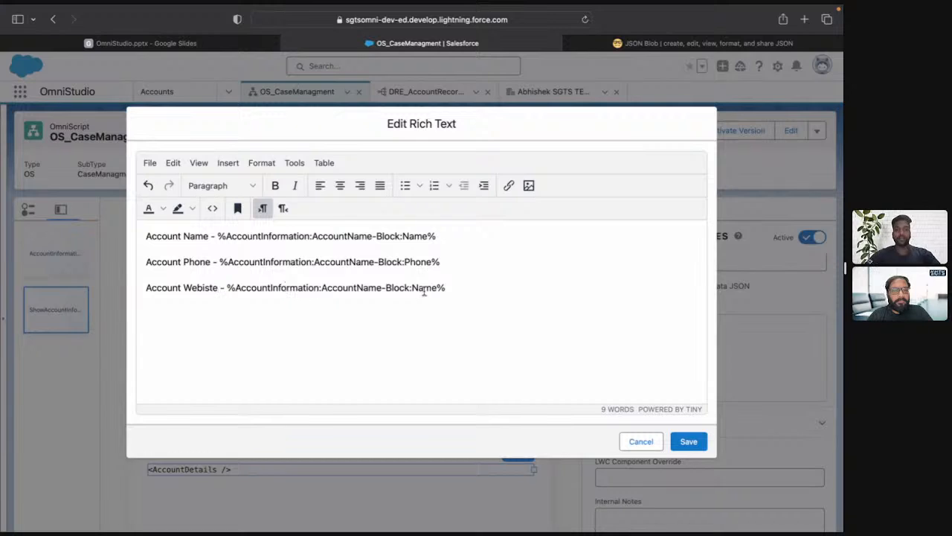
pyautogui.doubleClick(430, 287)
pyautogui.write('Webste')
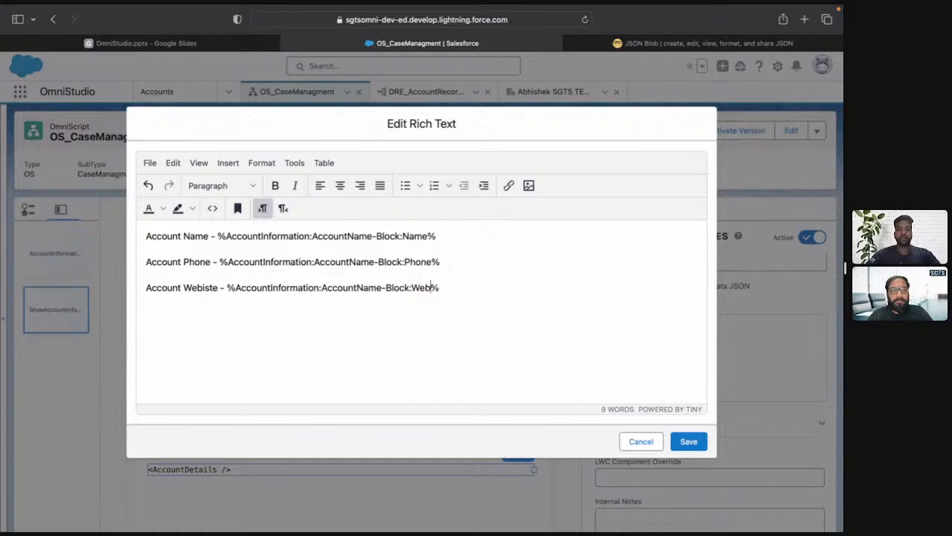
pyautogui.press('BackSpace')
pyautogui.press('BackSpace')
pyautogui.press('BackSpace')
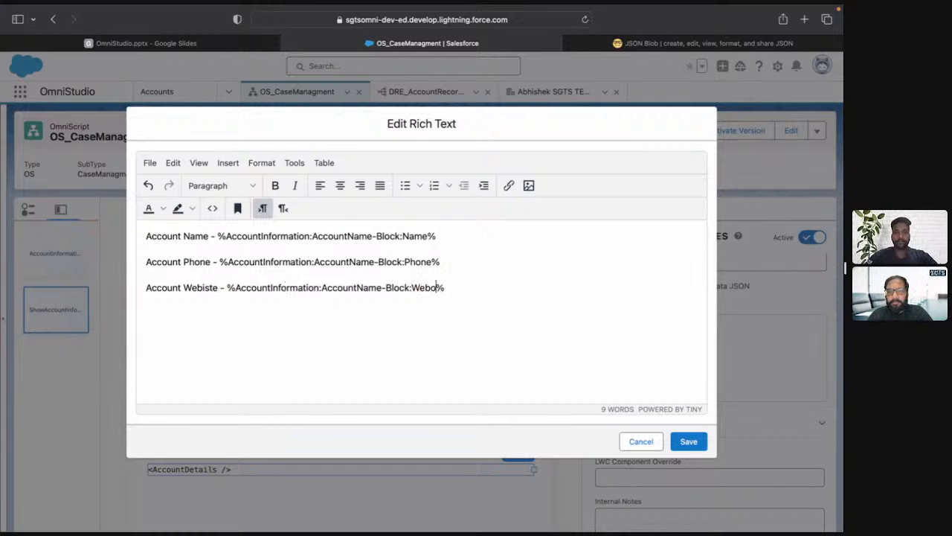
pyautogui.write('site')
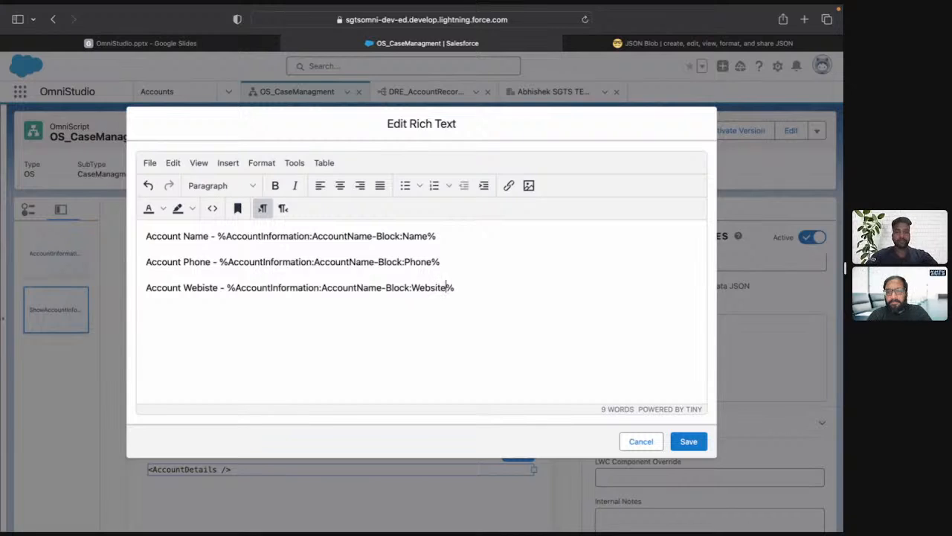
# Check the rich text's HTML source code, close it and make the Account Name, Account Phone and Account Webiste labels bold.
pyautogui.click(214, 211)
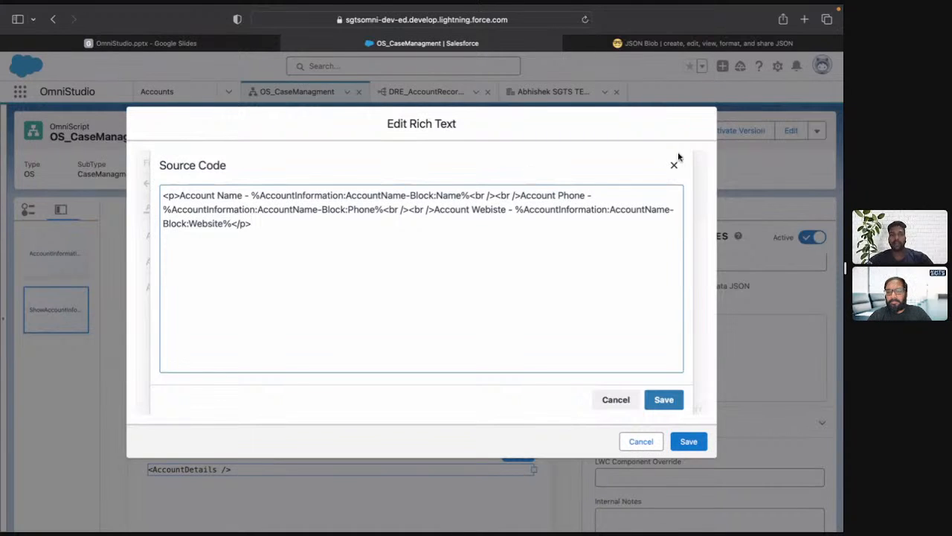
pyautogui.click(674, 165)
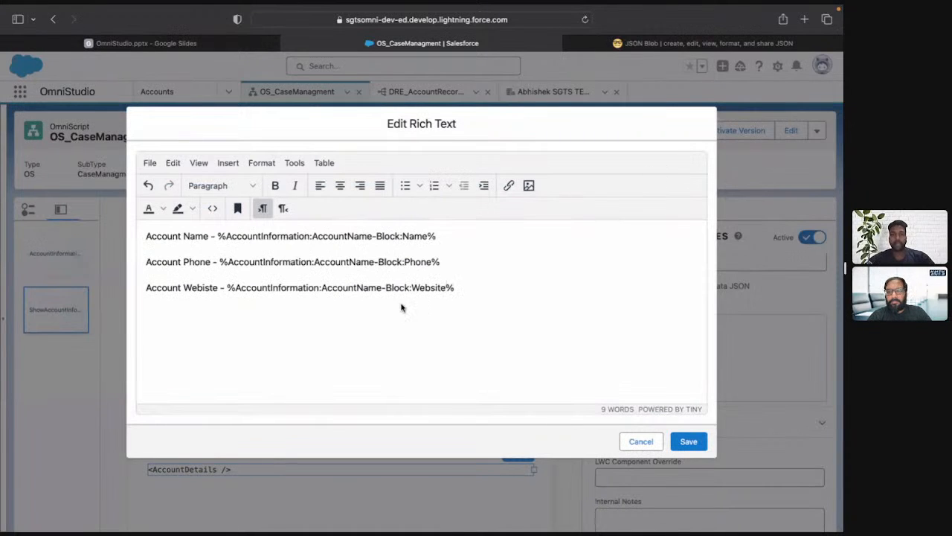
pyautogui.moveTo(146, 236); pyautogui.dragTo(209, 236)
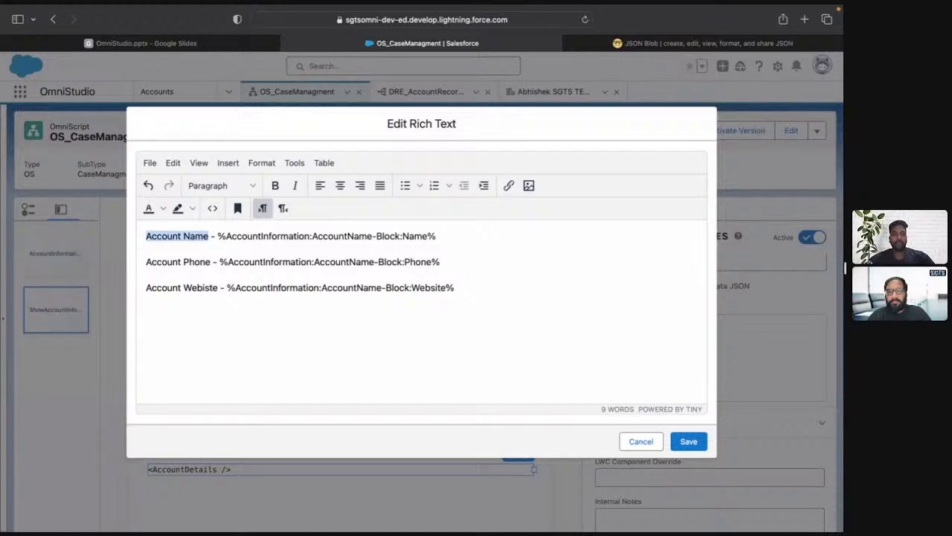
pyautogui.click(275, 185)
pyautogui.click(213, 261)
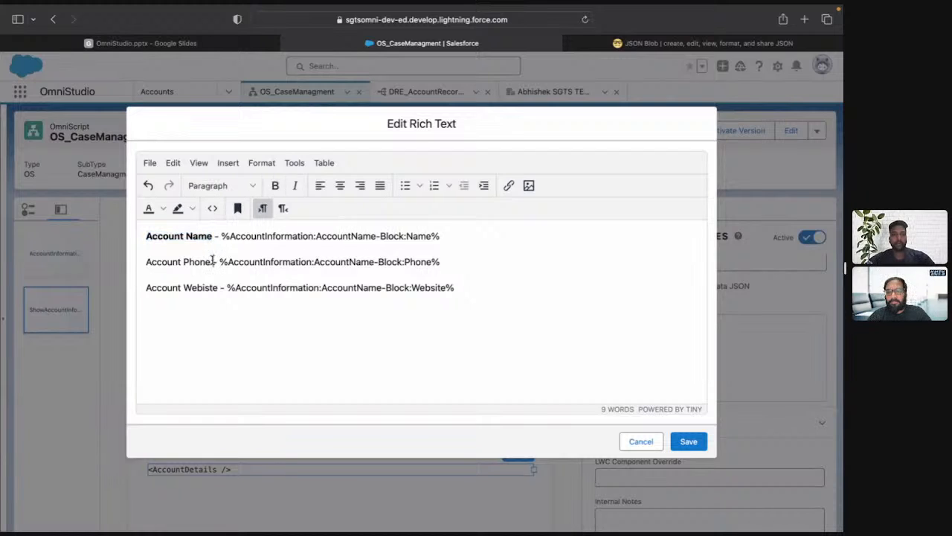
pyautogui.moveTo(211, 262); pyautogui.dragTo(146, 261)
pyautogui.click(276, 186)
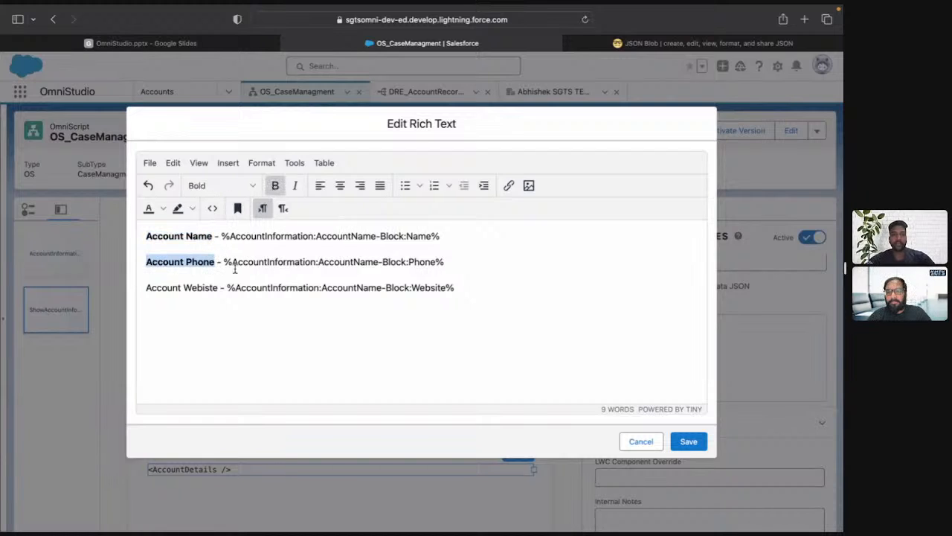
pyautogui.click(218, 287)
pyautogui.moveTo(218, 287); pyautogui.dragTo(146, 287)
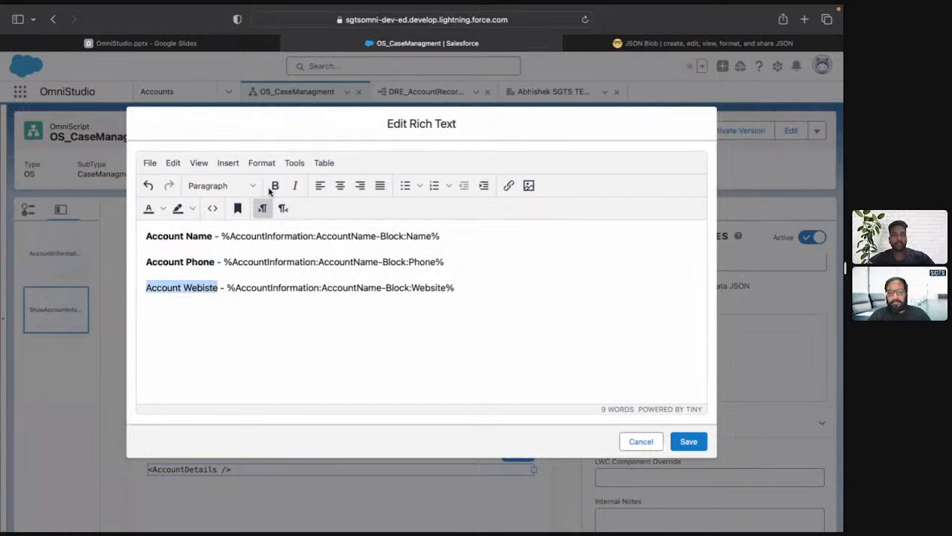
pyautogui.click(276, 185)
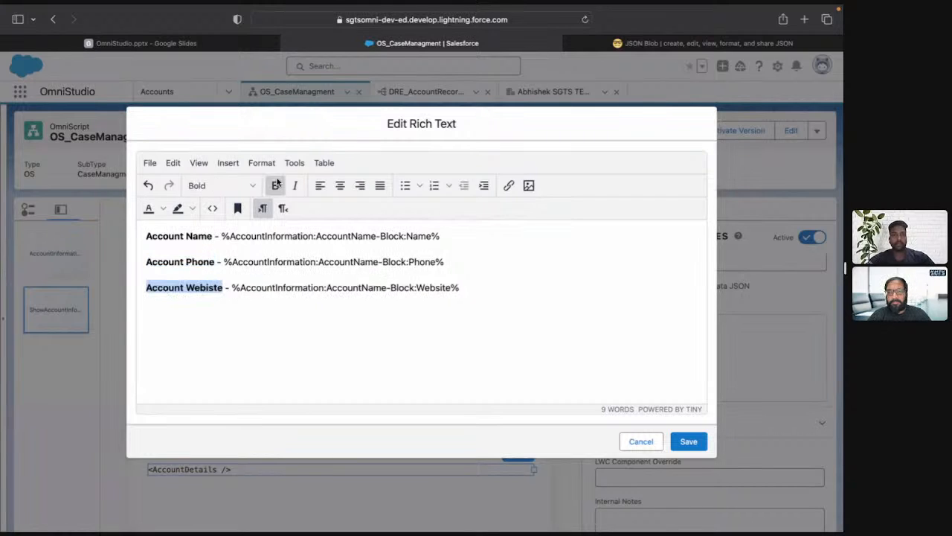
# Insert blank lines above the Account Name line to make room for an introductory sentence.
pyautogui.click(301, 297)
pyautogui.press('Up')
pyautogui.press('Up')
pyautogui.press('Up')
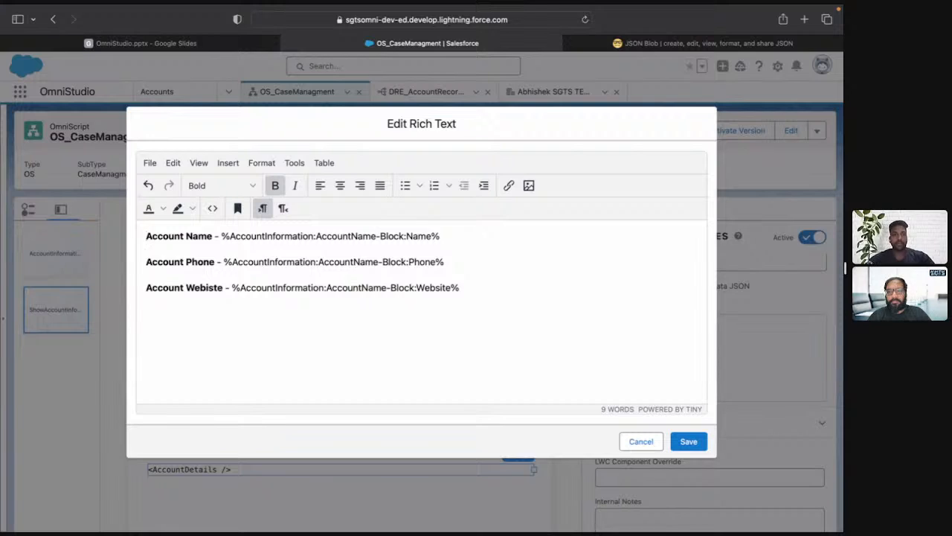
pyautogui.press('Return')
pyautogui.press('Return')
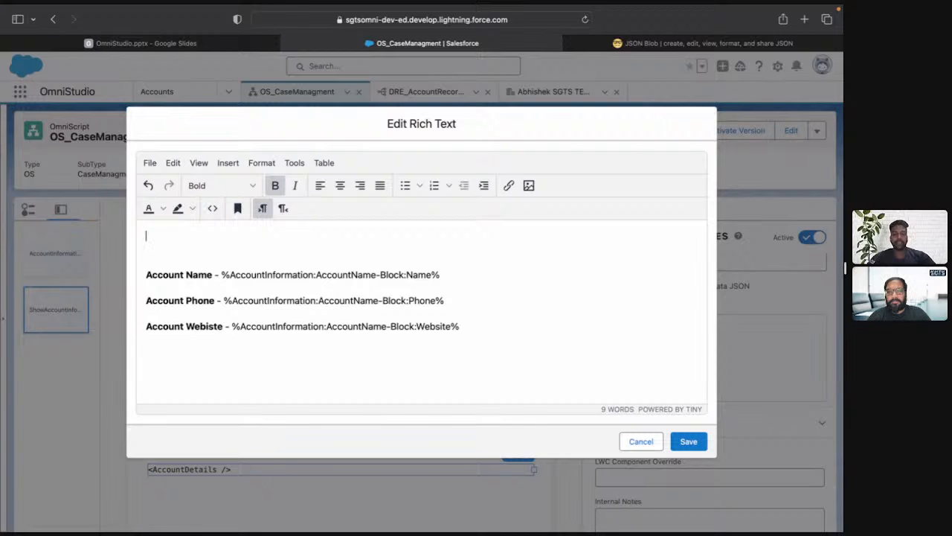
pyautogui.press('BackSpace')
# Enter the introductory line "Please confirm below details with customer to proceed ahead with case managament." above the account details.
pyautogui.write('Ple')
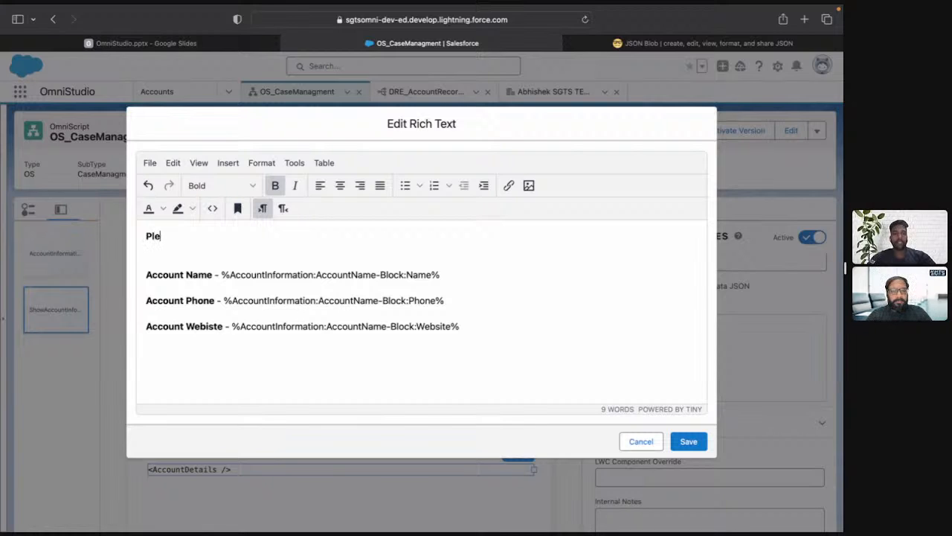
pyautogui.write('ase confir')
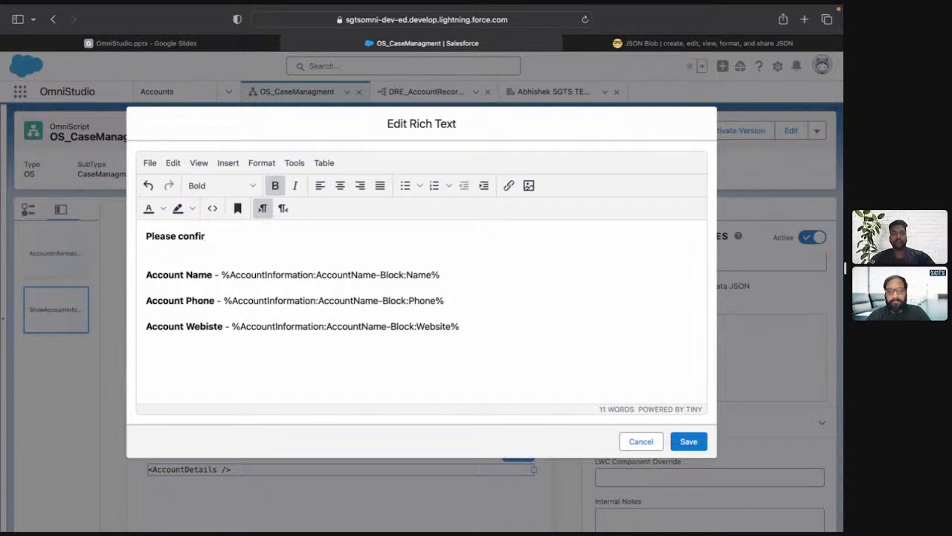
pyautogui.write('m below ')
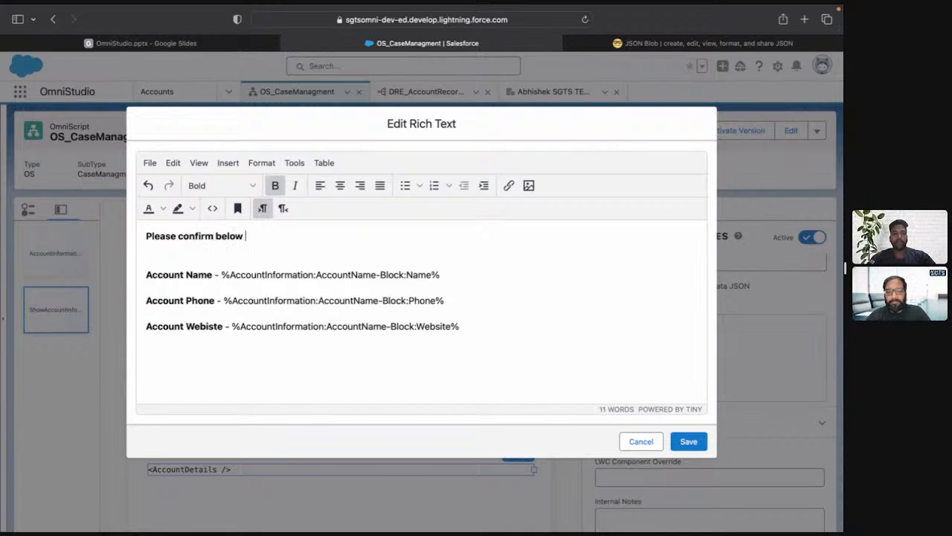
pyautogui.write('details wirh cu')
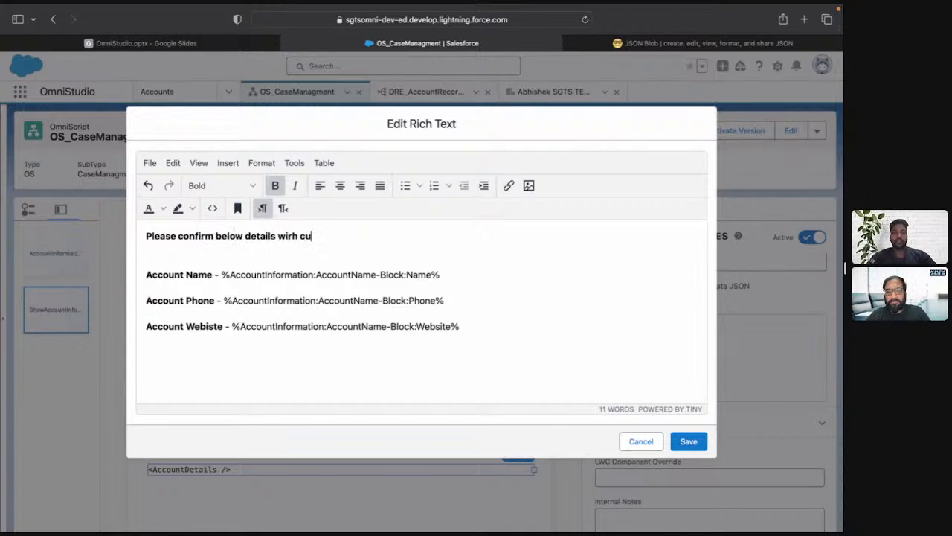
pyautogui.press('BackSpace')
pyautogui.press('BackSpace')
pyautogui.press('BackSpace')
pyautogui.press('BackSpace')
pyautogui.press('BackSpace')
pyautogui.write('th c')
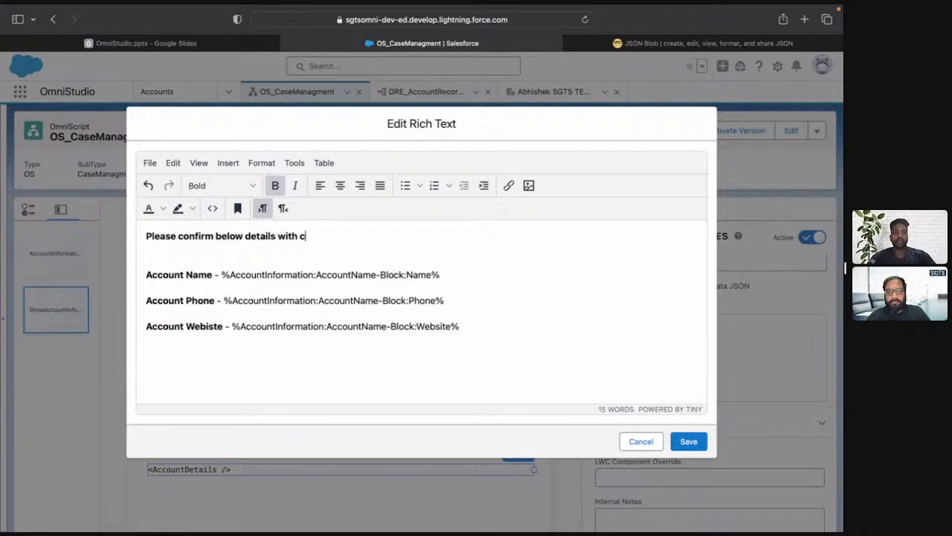
pyautogui.write('ustomer to pr')
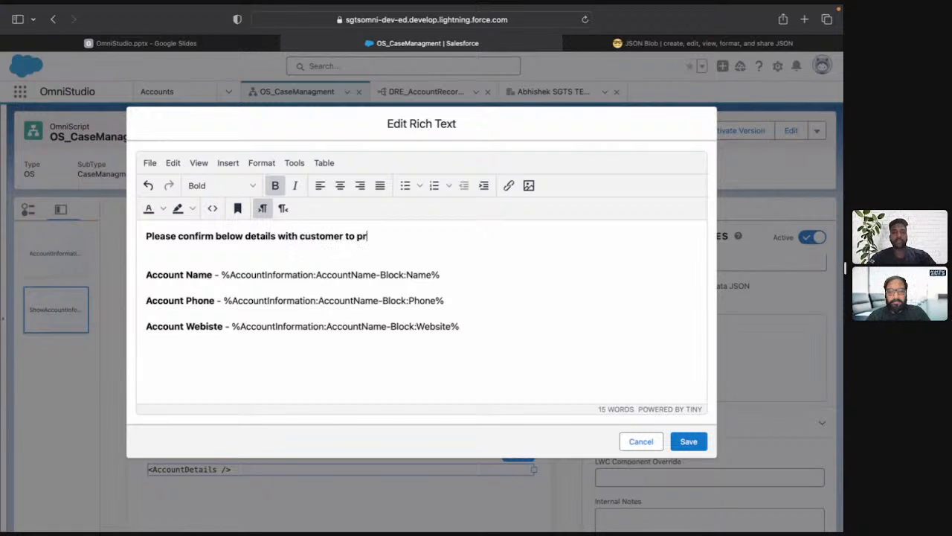
pyautogui.write('oceed ahe')
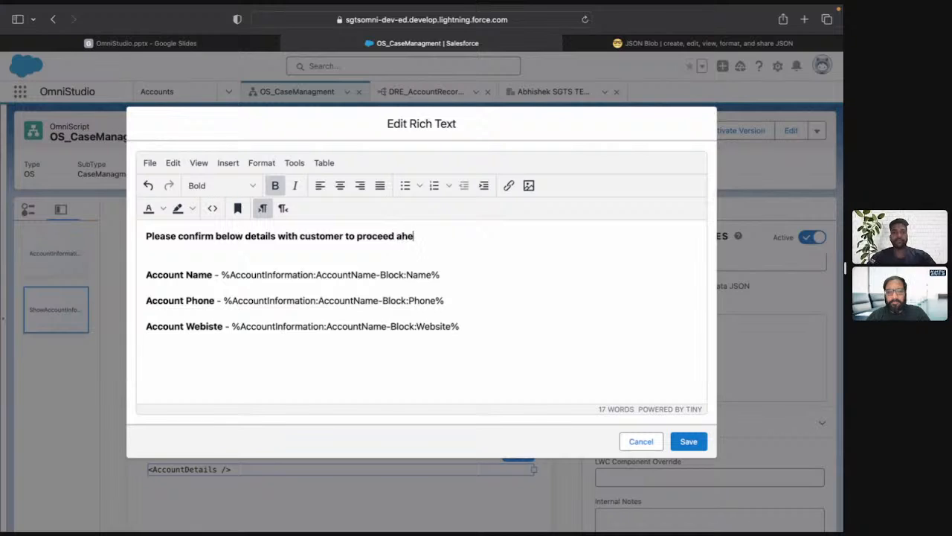
pyautogui.write('ad with c')
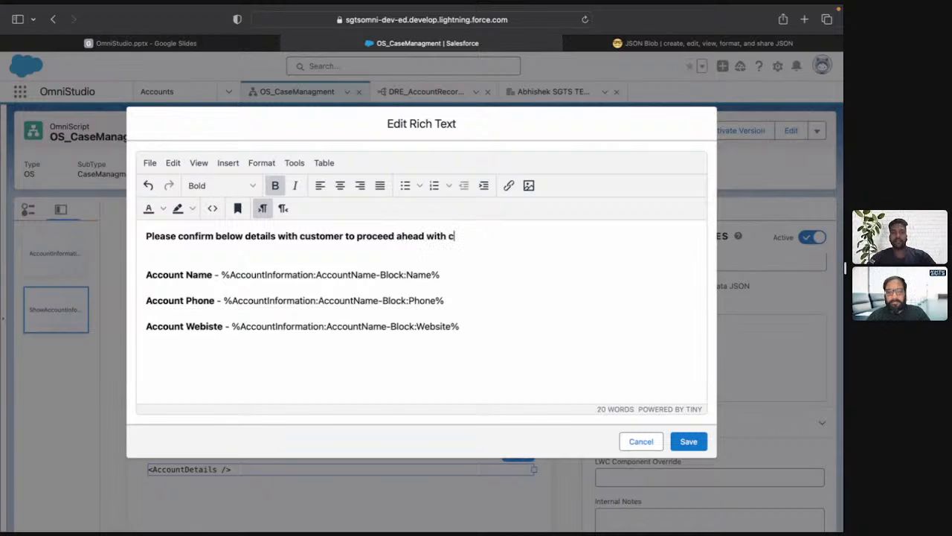
pyautogui.write('ase mamag')
pyautogui.press('BackSpace')
pyautogui.press('BackSpace')
pyautogui.press('BackSpace')
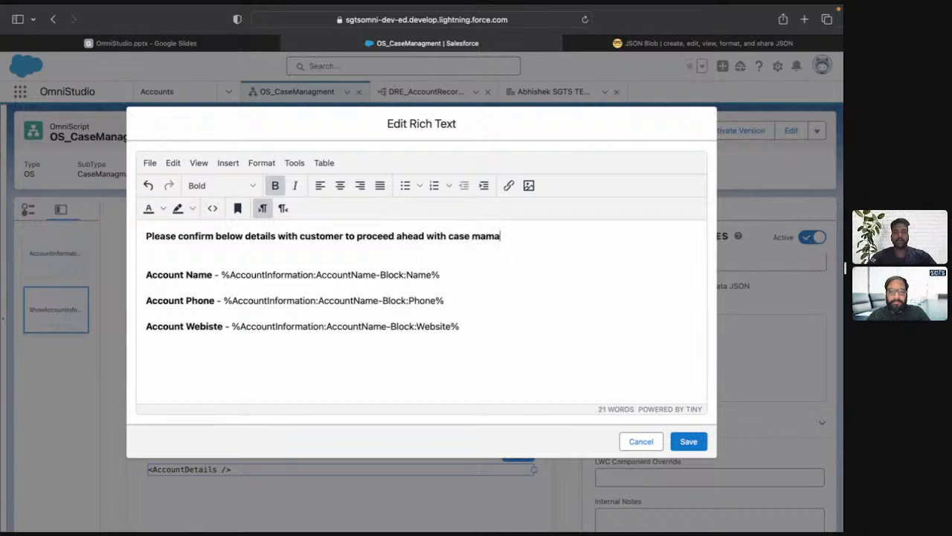
pyautogui.write('nagament')
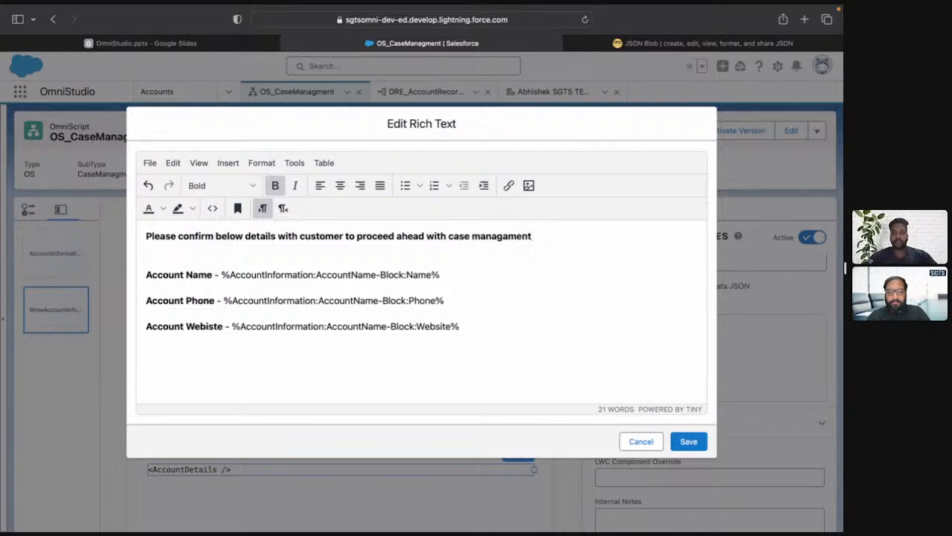
pyautogui.write('.')
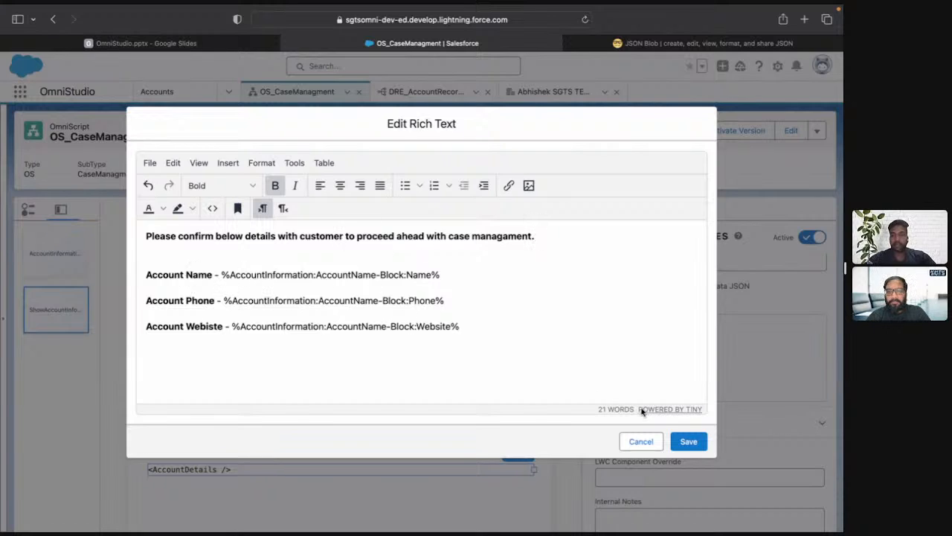
# Format the whole introductory sentence as italic, non-bold red text.
pyautogui.tripleClick(399, 236)
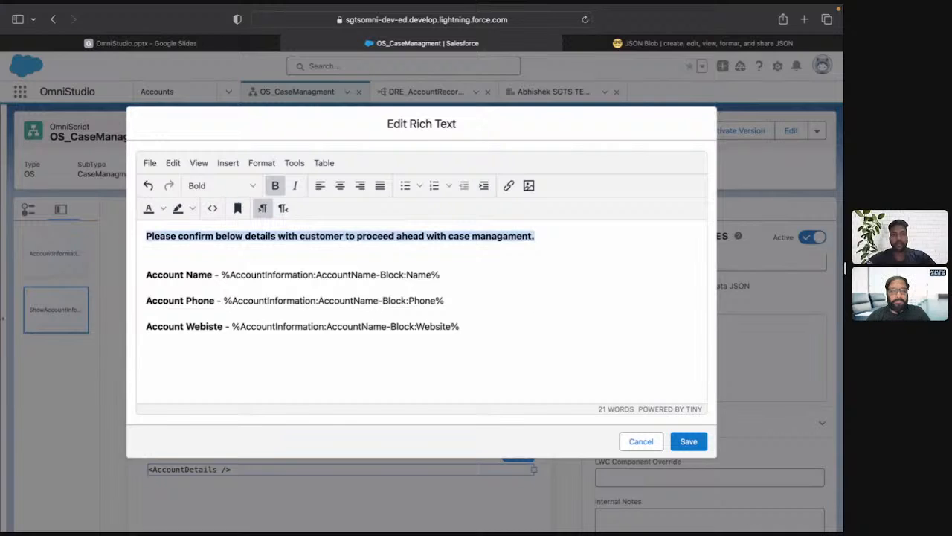
pyautogui.click(296, 185)
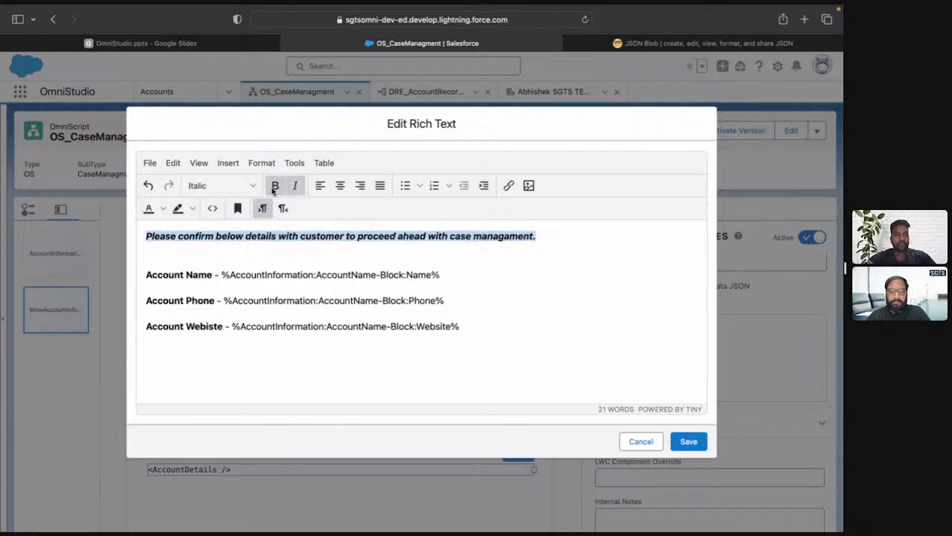
pyautogui.click(275, 188)
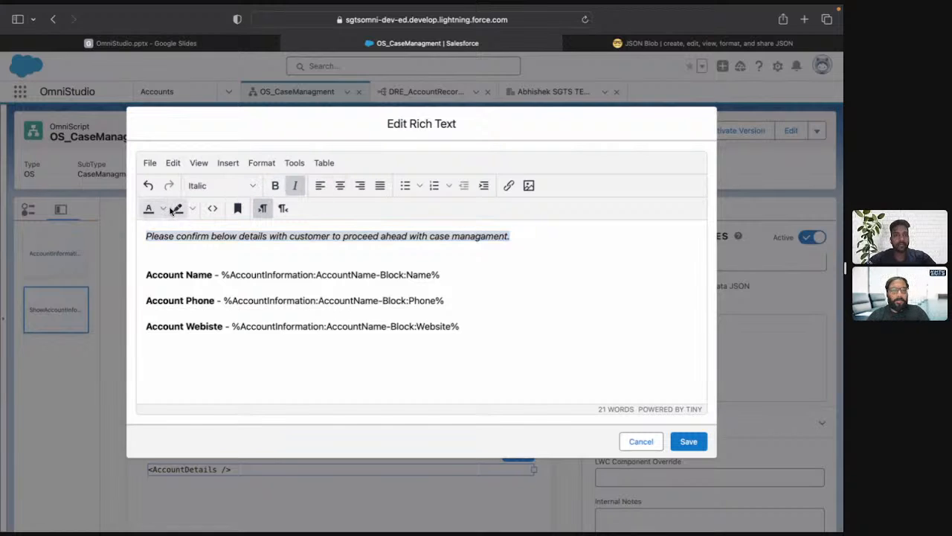
pyautogui.click(161, 209)
pyautogui.click(178, 242)
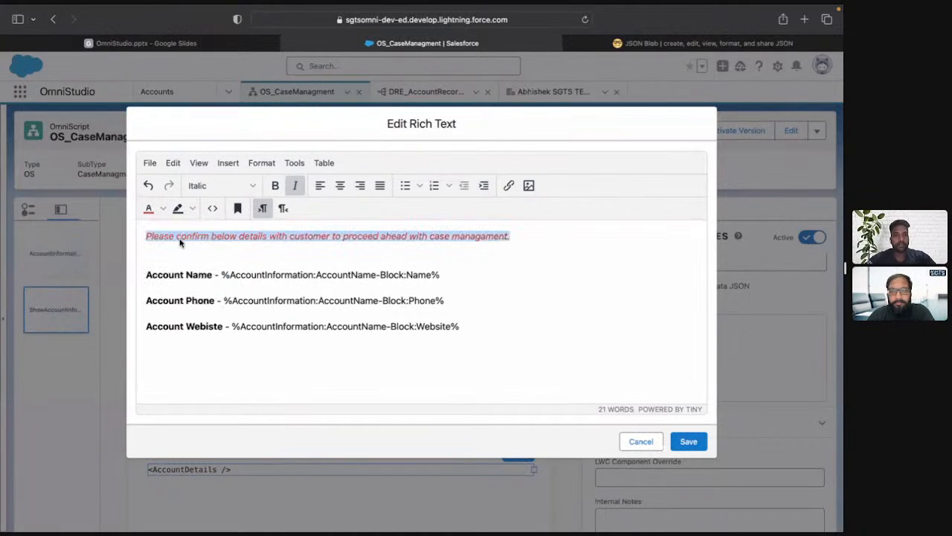
pyautogui.click(324, 237)
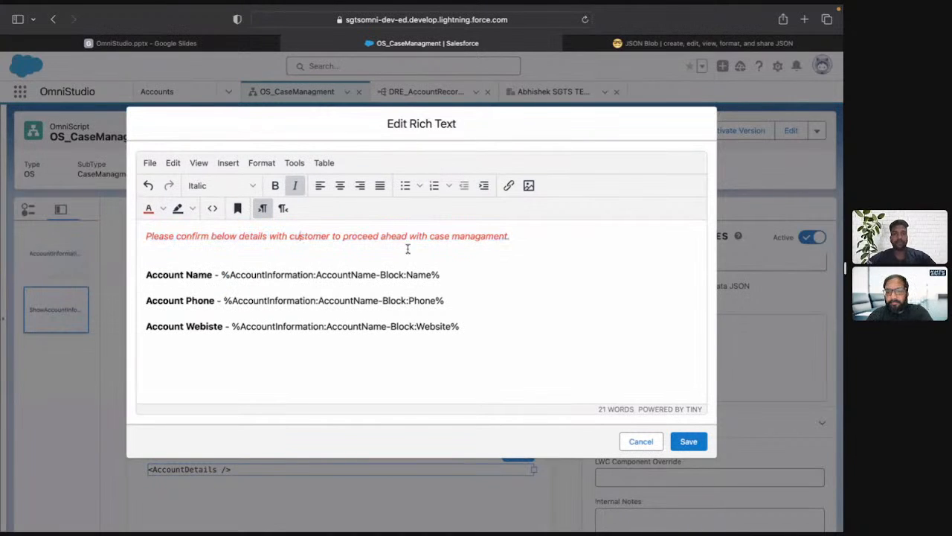
# Make the red introductory sentence bold again and save the rich text.
pyautogui.click(526, 238)
pyautogui.press('shift+super+Left')
pyautogui.write('Account Name - %AccountInformation:AccountName-Block:Name%')
pyautogui.press('super+z')
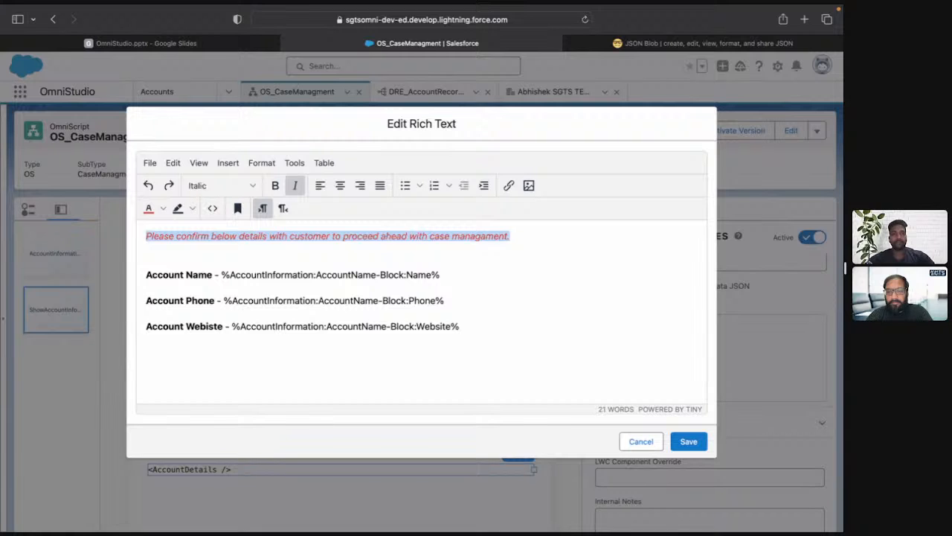
pyautogui.press('super+z')
pyautogui.click(689, 441)
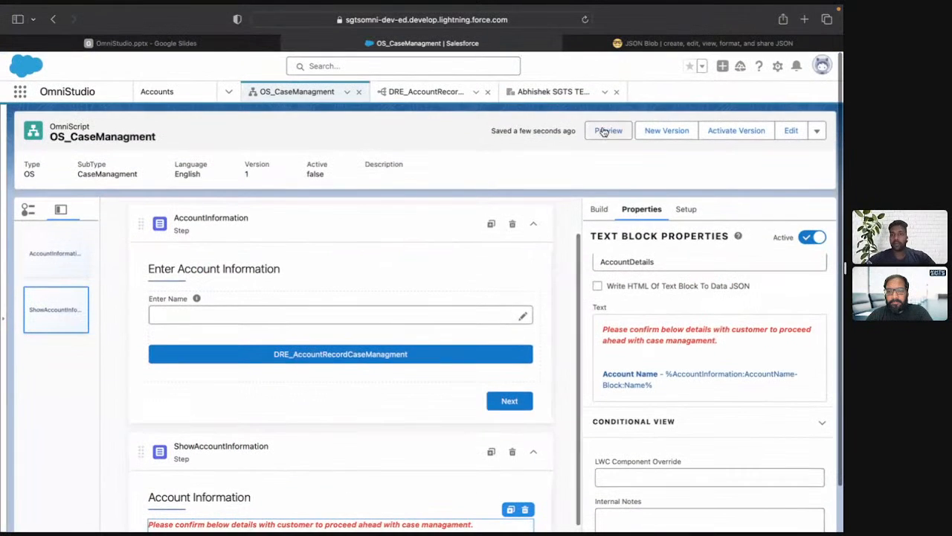
# Preview the OmniScript, look up "SGTS", choose the SGTS TEST3 account and review the Account Information step's text block.
pyautogui.click(606, 131)
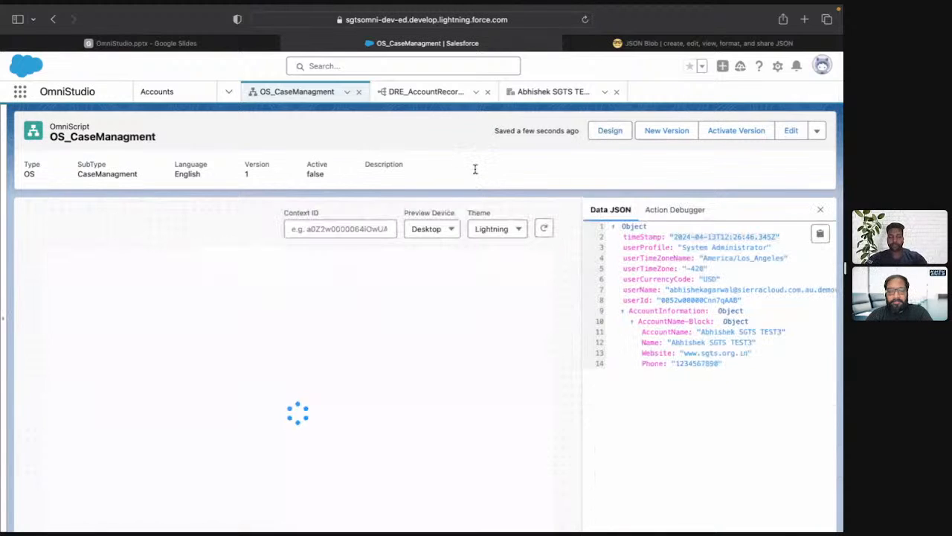
pyautogui.click(202, 327)
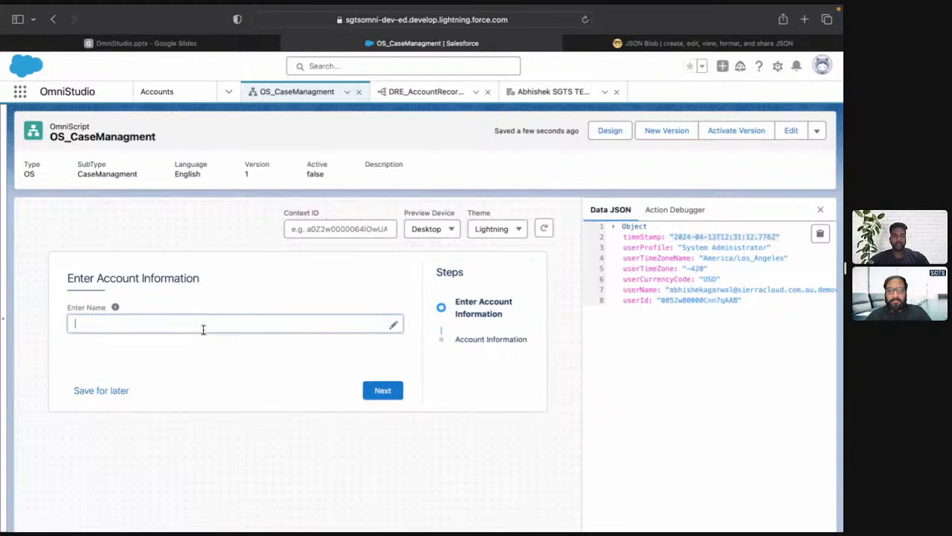
pyautogui.write('SGTS')
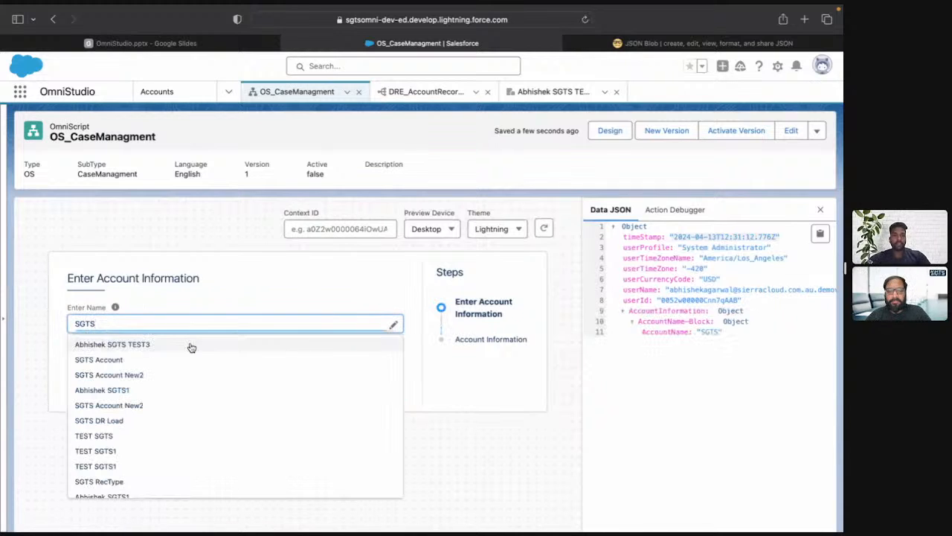
pyautogui.click(189, 344)
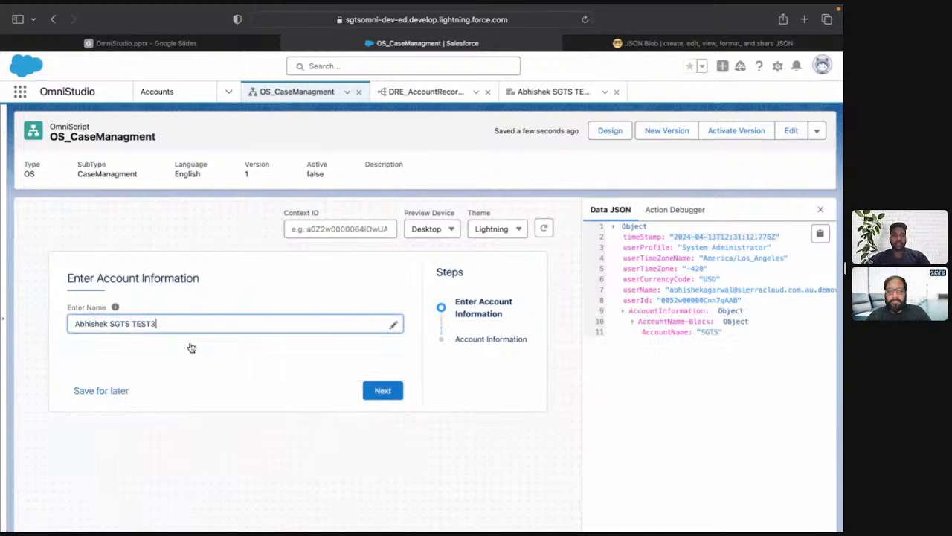
pyautogui.click(384, 390)
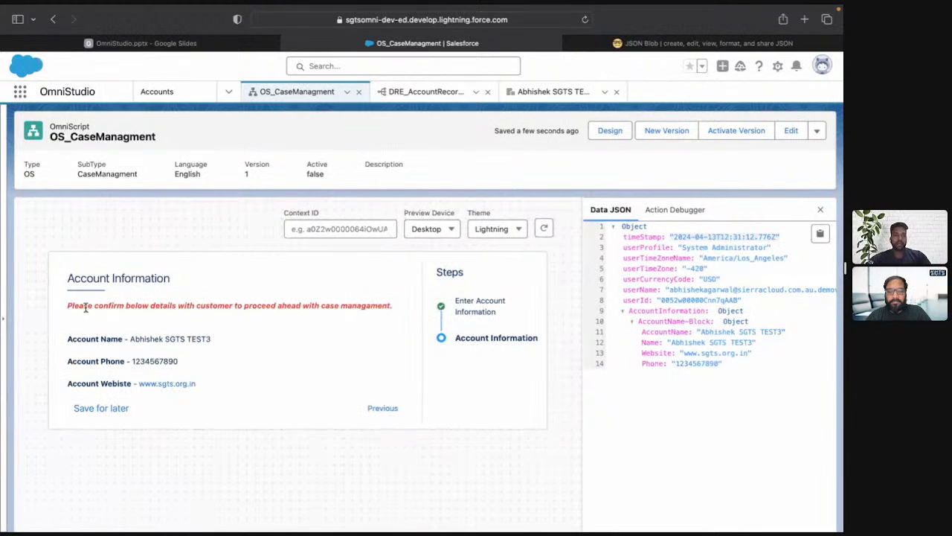
pyautogui.moveTo(69, 306); pyautogui.dragTo(149, 306)
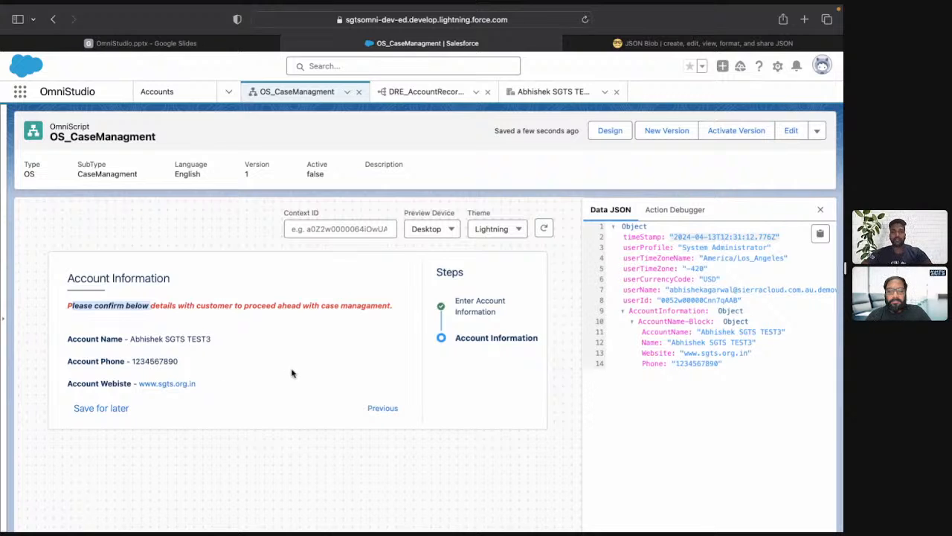
pyautogui.click(291, 304)
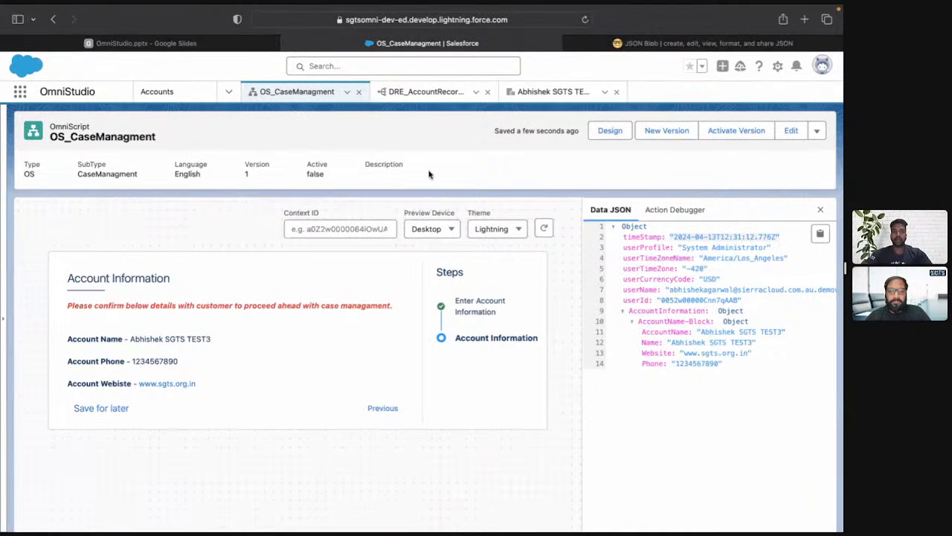
# Return to the design view and add a Checkbox element below the text block in the ShowAccountInformation step.
pyautogui.click(609, 131)
pyautogui.scroll(-2, 432, 374)
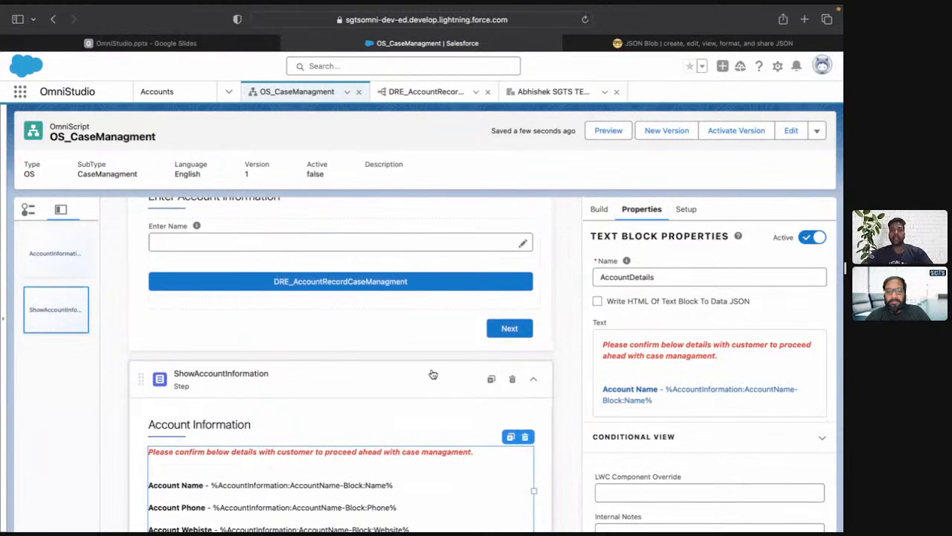
pyautogui.scroll(-2, 433, 374)
pyautogui.click(600, 160)
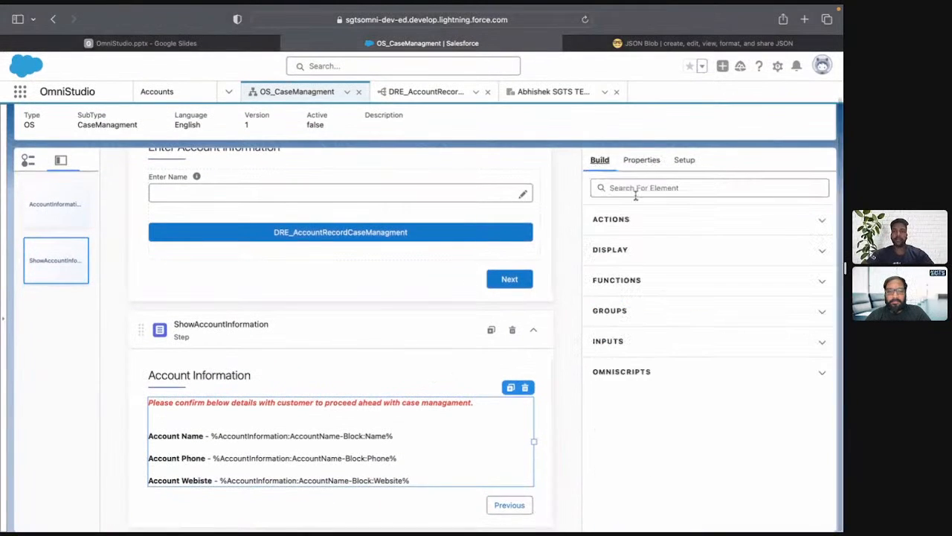
pyautogui.click(636, 190)
pyautogui.write('che')
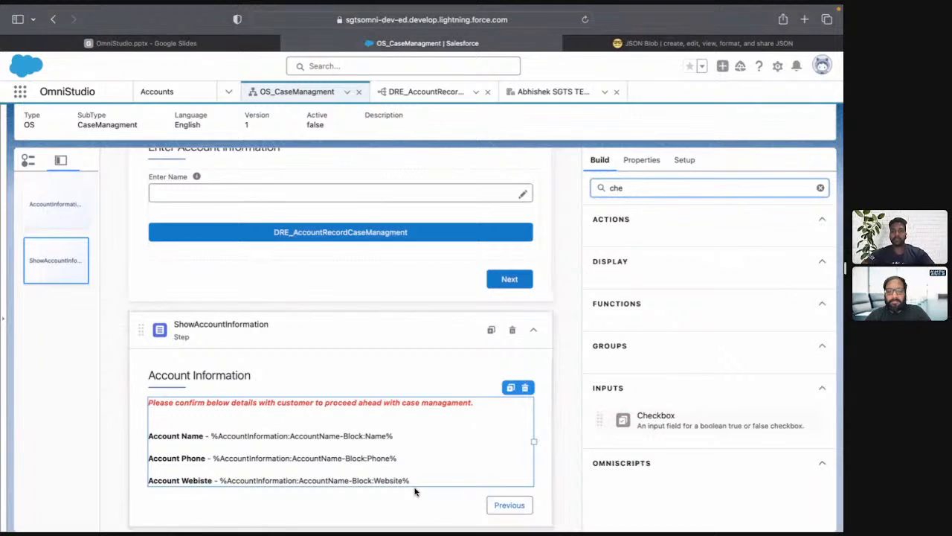
pyautogui.moveTo(624, 419); pyautogui.dragTo(442, 506)
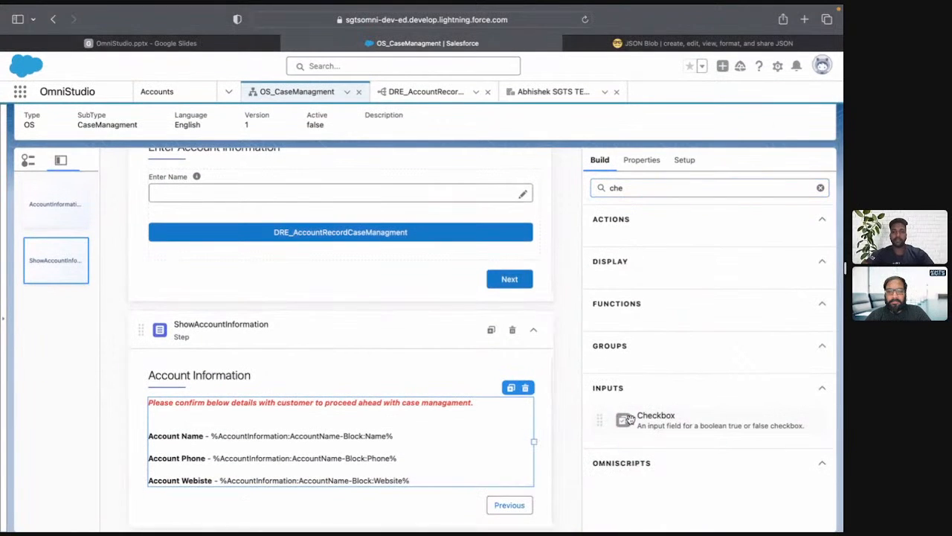
pyautogui.moveTo(630, 420); pyautogui.dragTo(377, 498)
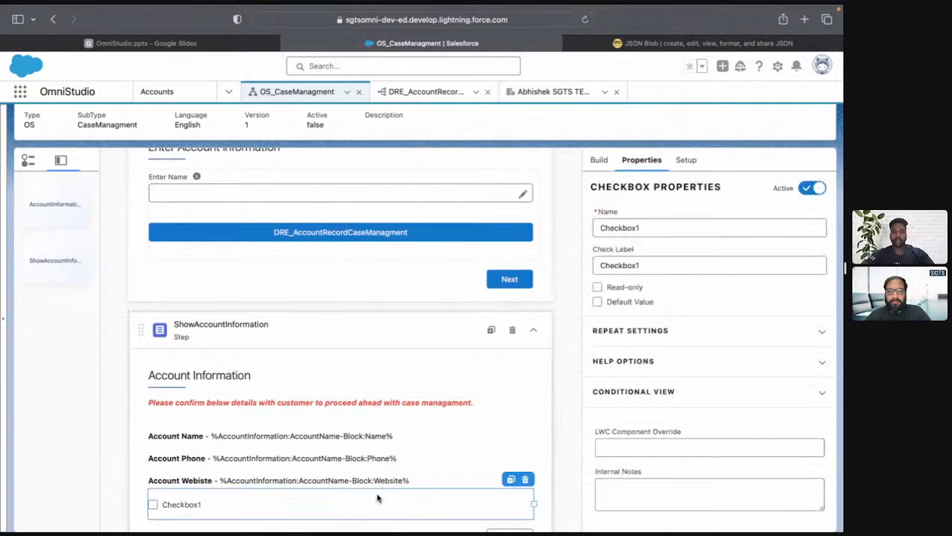
# Name the new checkbox element "verified".
pyautogui.click(652, 233)
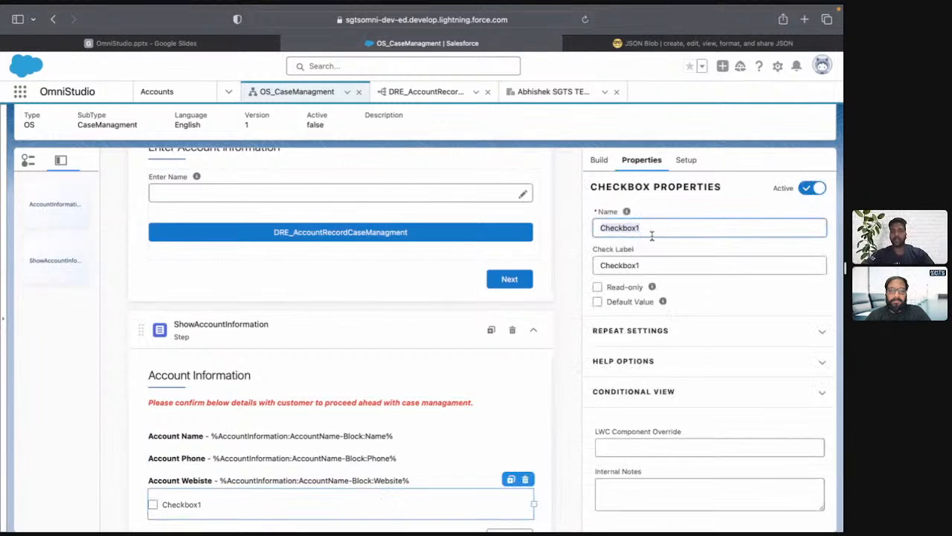
pyautogui.write('ver')
pyautogui.press('BackSpace')
pyautogui.press('BackSpace')
pyautogui.press('BackSpace')
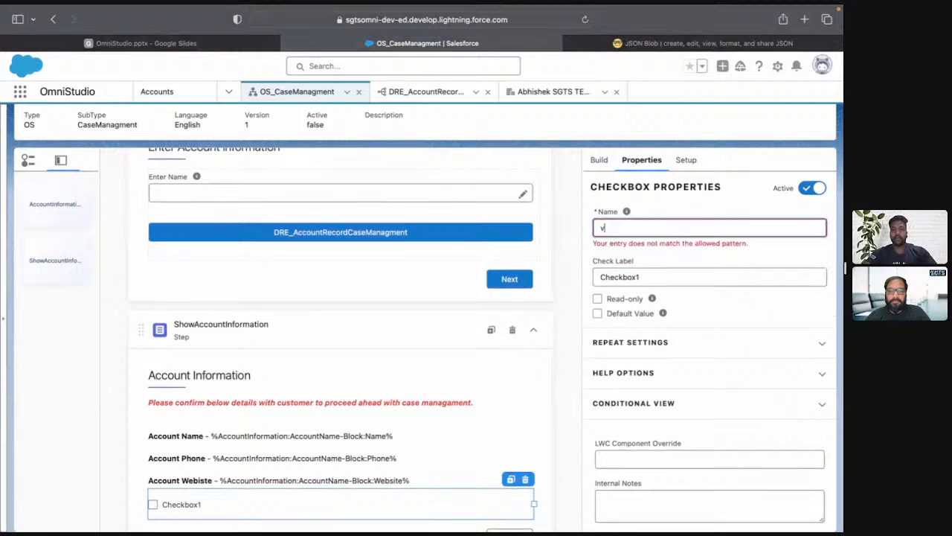
pyautogui.write('verified')
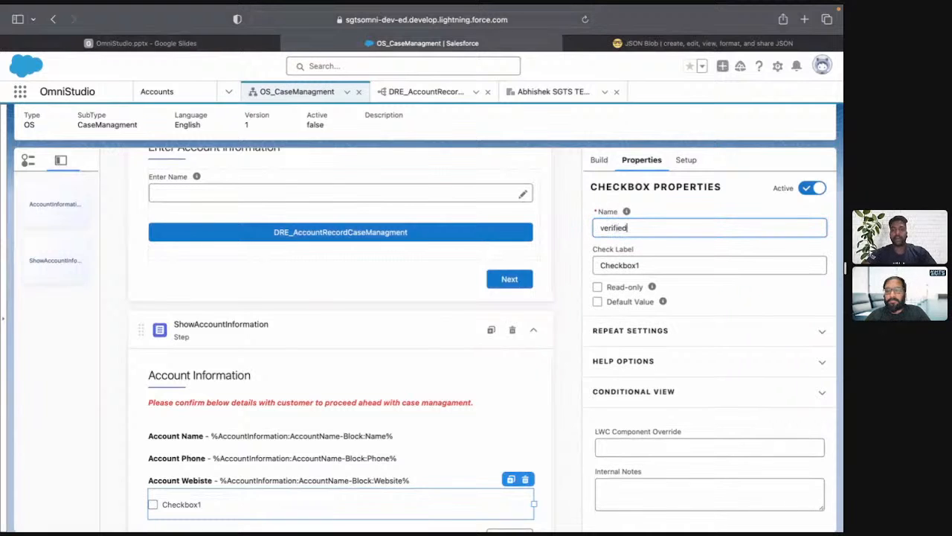
# Set the verified checkbox's check label to "Verified Information".
pyautogui.click(676, 265)
pyautogui.write('Ve')
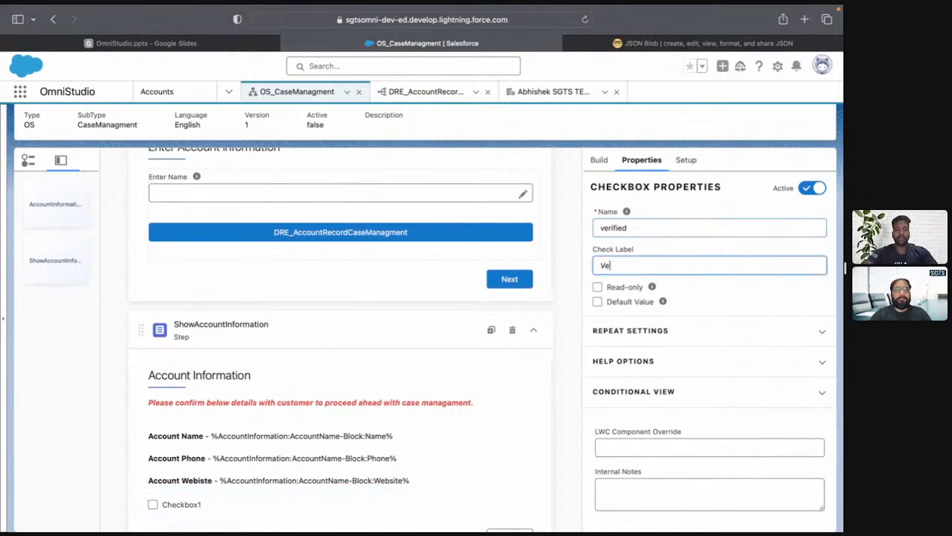
pyautogui.write('rified')
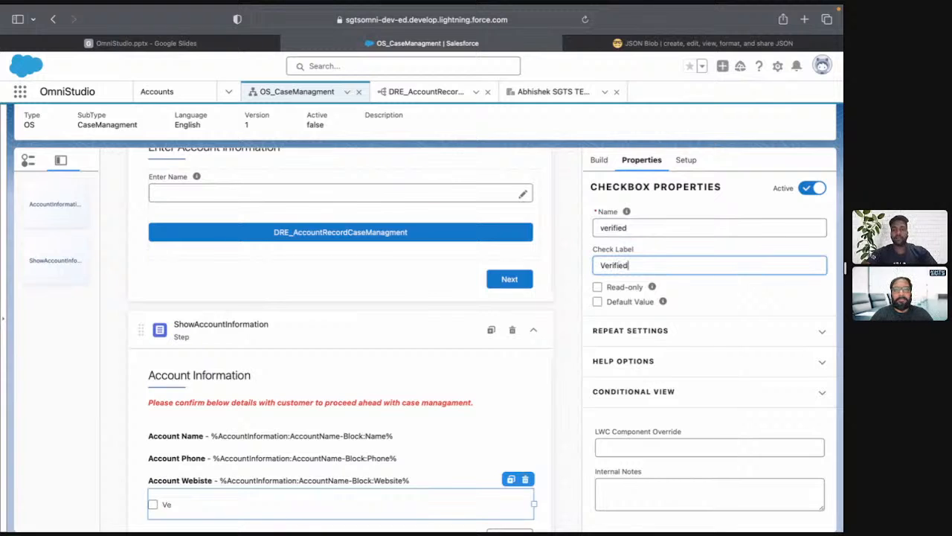
pyautogui.write(' Information')
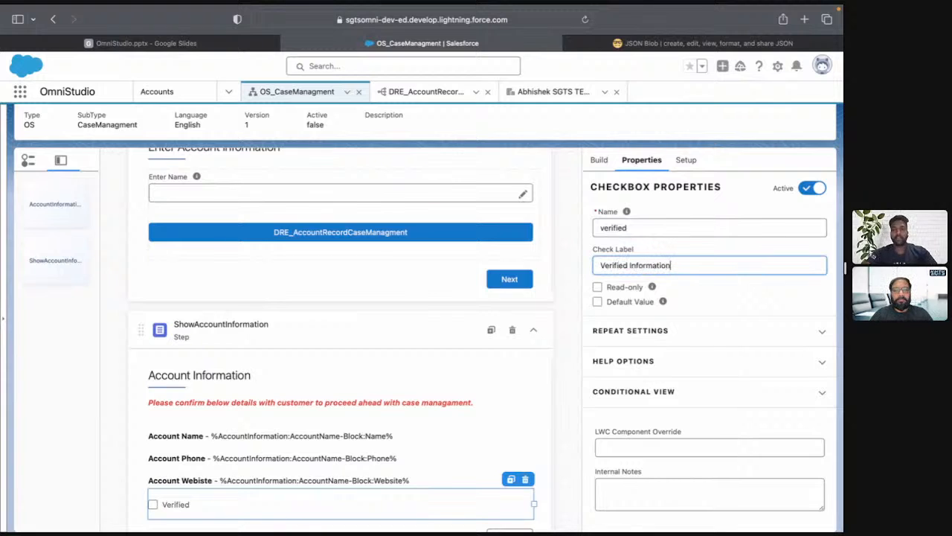
pyautogui.scroll(-1, 685, 398)
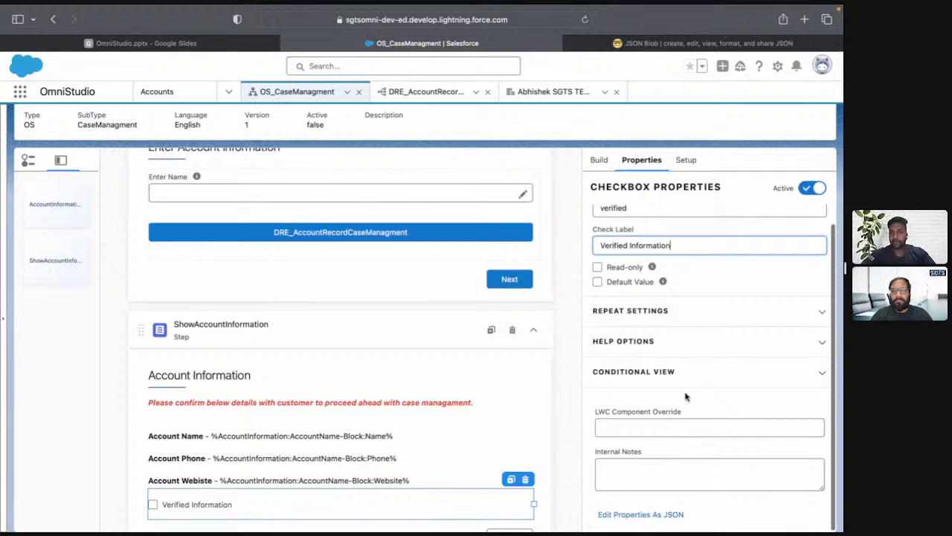
pyautogui.scroll(1, 643, 331)
pyautogui.scroll(-1, 447, 380)
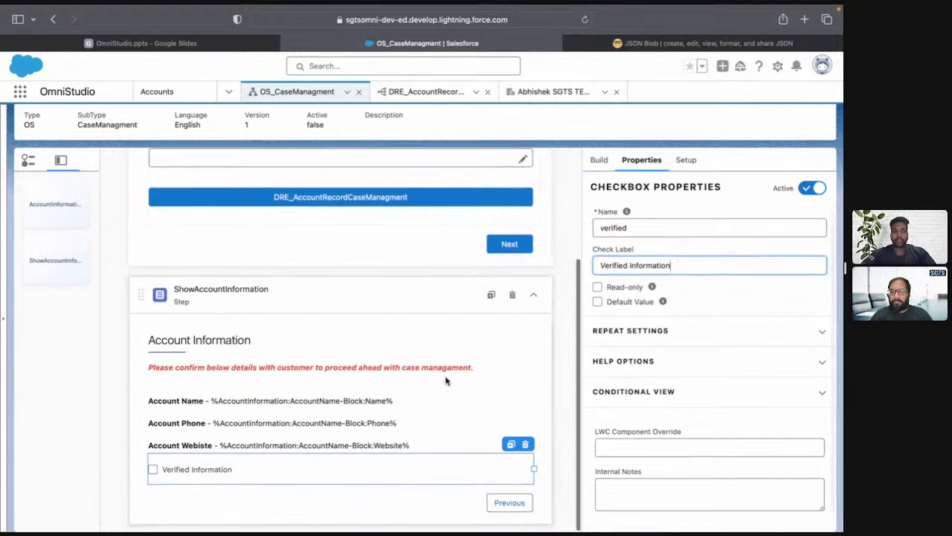
# Switch to the OmniStudio slides, read the Technical Solutioning requirements on slide 128, and return to the OmniScript.
pyautogui.click(197, 46)
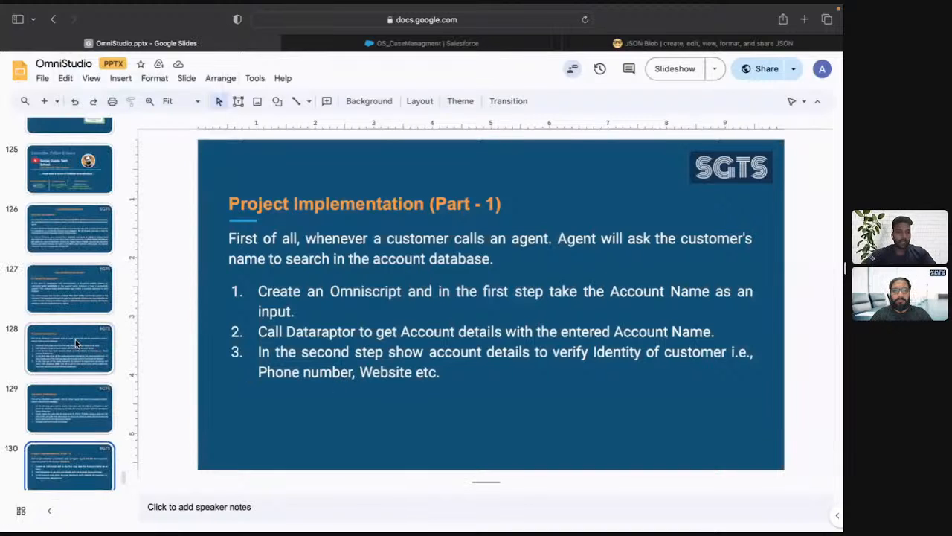
pyautogui.click(75, 339)
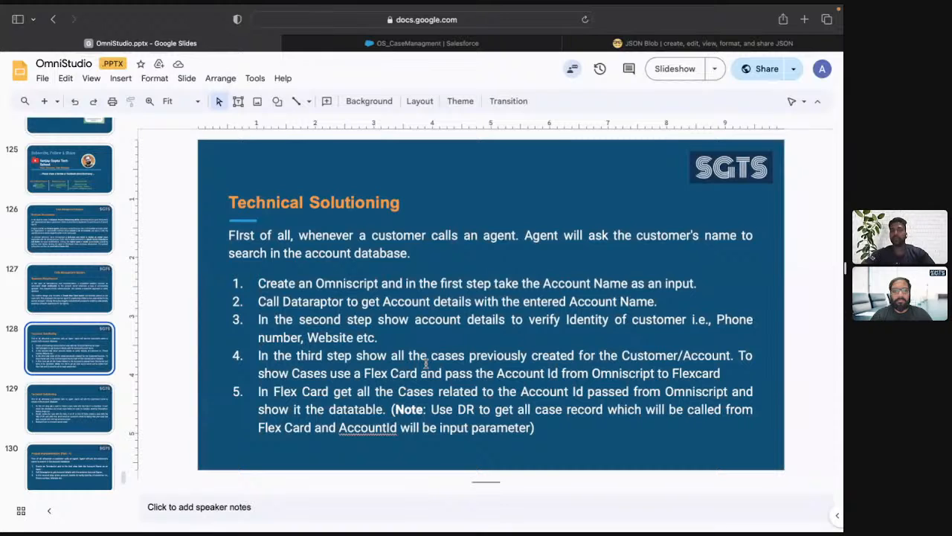
pyautogui.hotkey('ctrl', 'Tab')
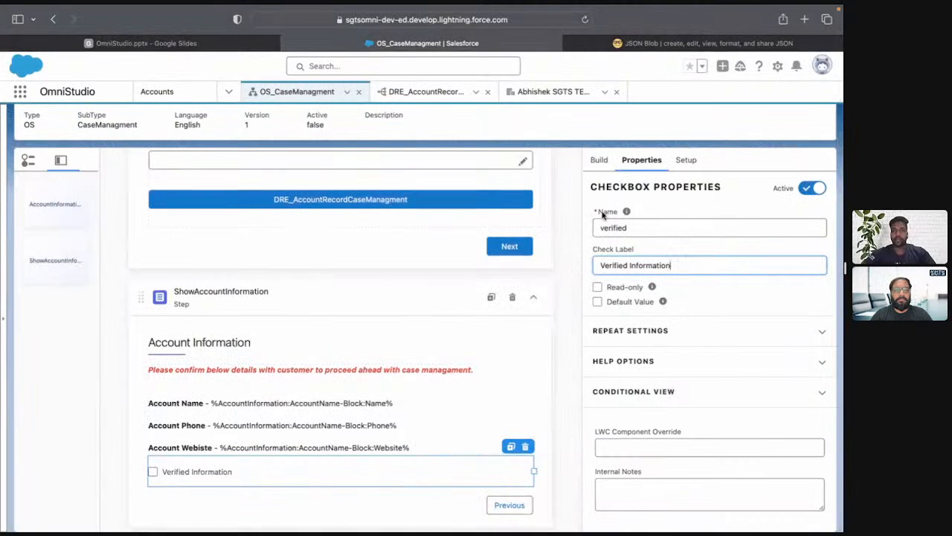
# Find the Step element and add it below the ShowAccountInformation step.
pyautogui.click(599, 160)
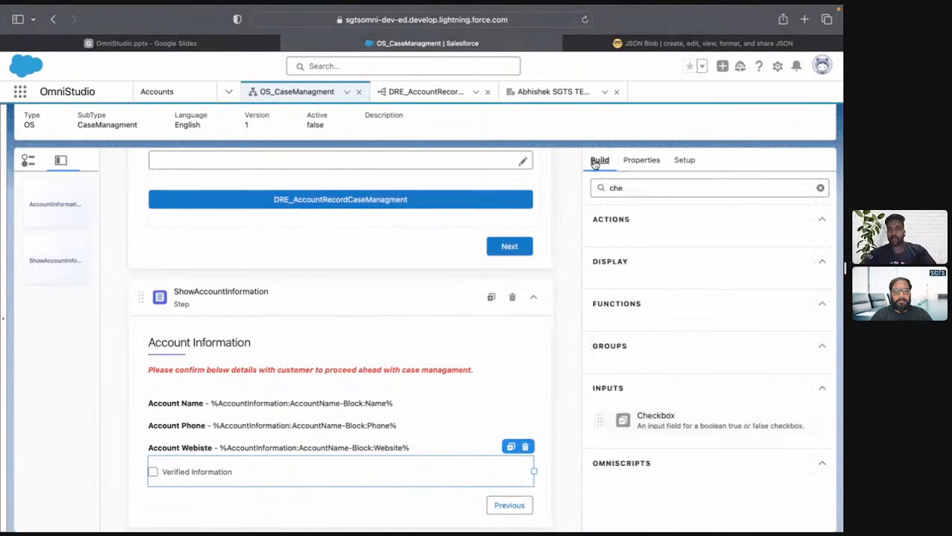
pyautogui.doubleClick(621, 188)
pyautogui.write('step')
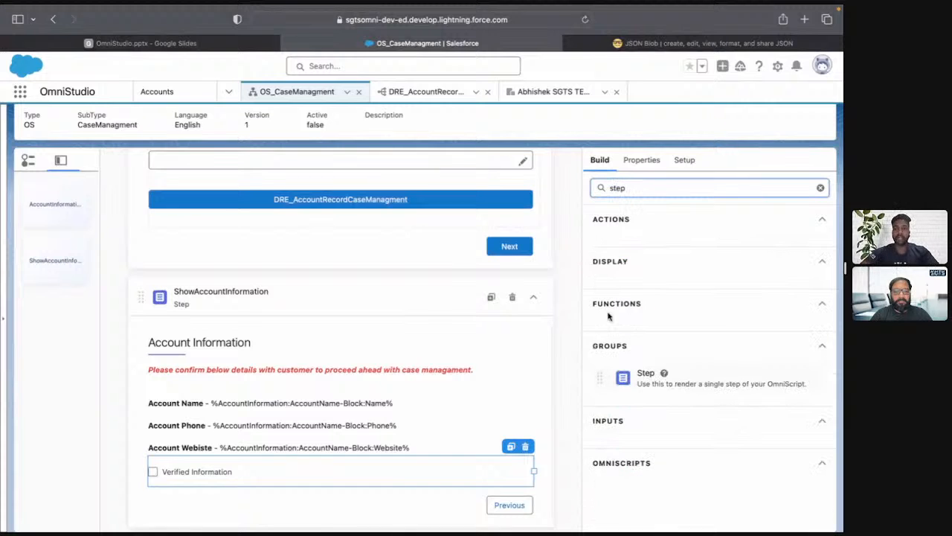
pyautogui.scroll(-1, 607, 363)
pyautogui.moveTo(607, 363); pyautogui.dragTo(446, 524)
pyautogui.scroll(-1, 386, 410)
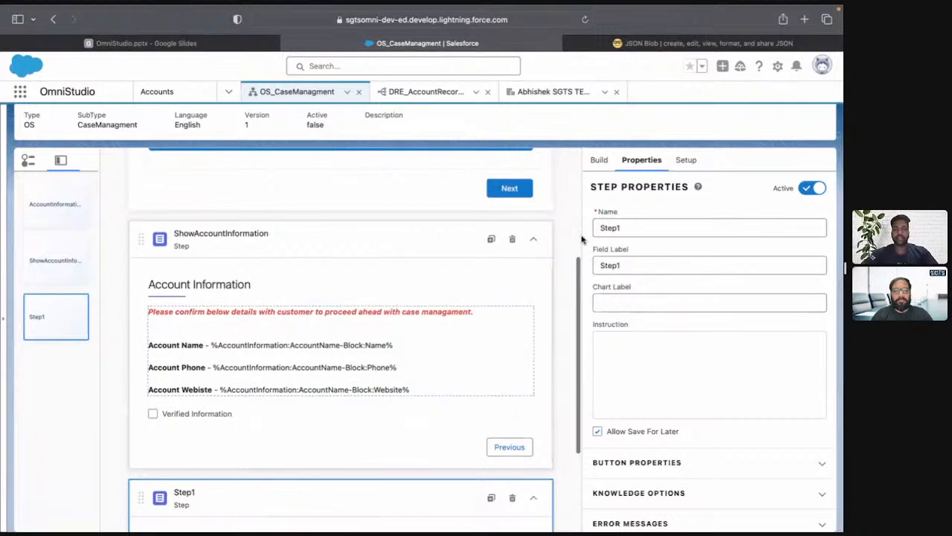
# Name the new step "ShowCaseRecords" and set its field label to "Case Records".
pyautogui.doubleClick(652, 230)
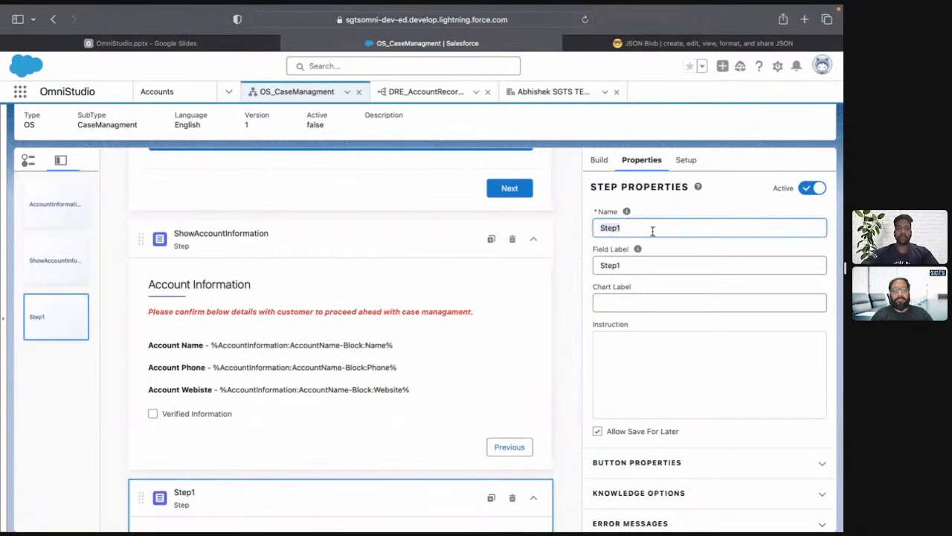
pyautogui.press('BackSpace')
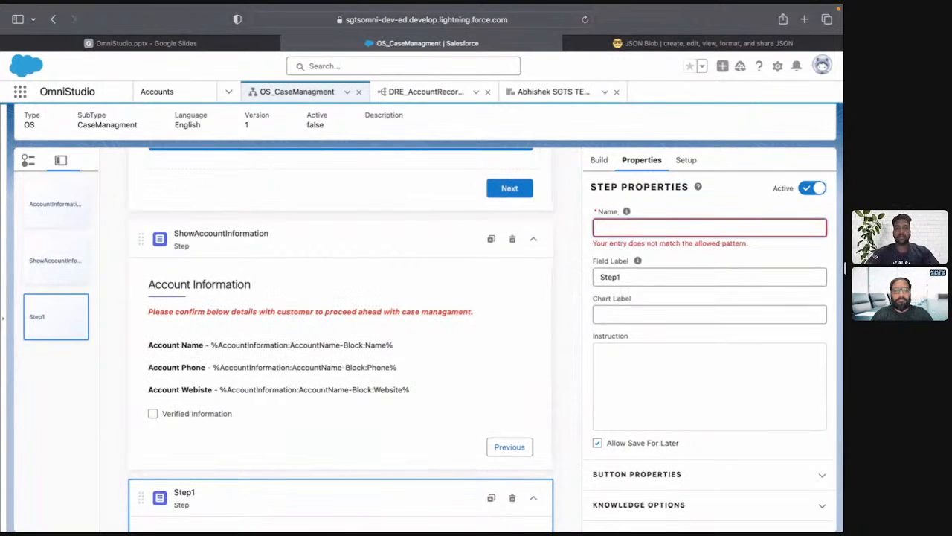
pyautogui.write('ShowCase')
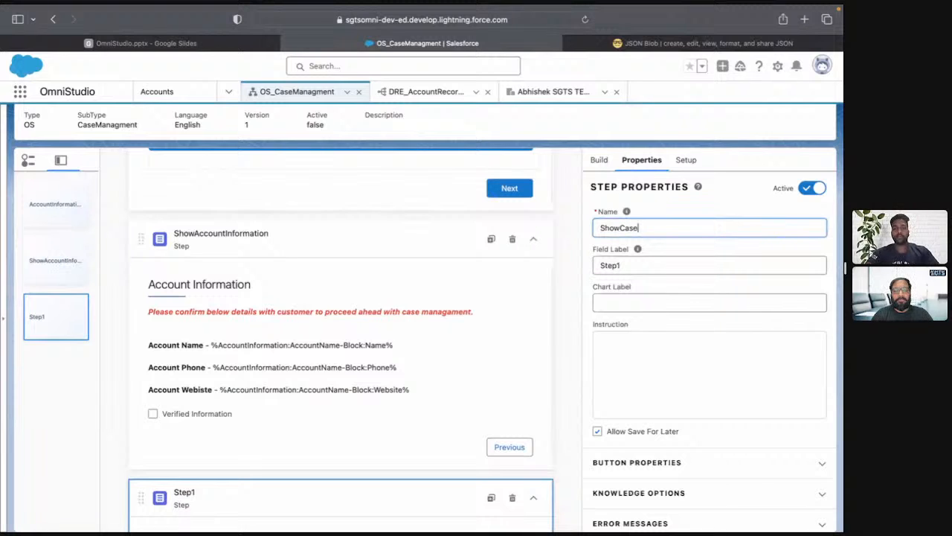
pyautogui.write('Records')
pyautogui.press('Tab')
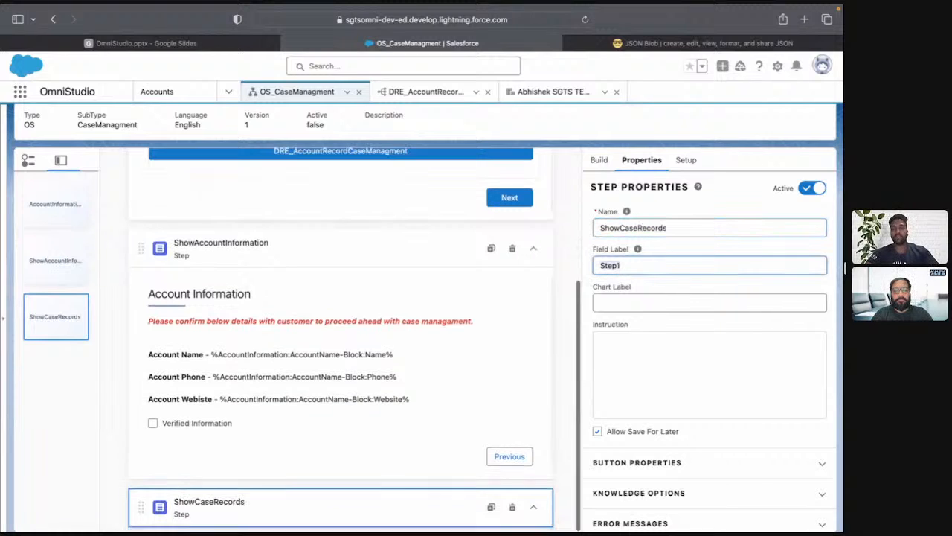
pyautogui.write('Case')
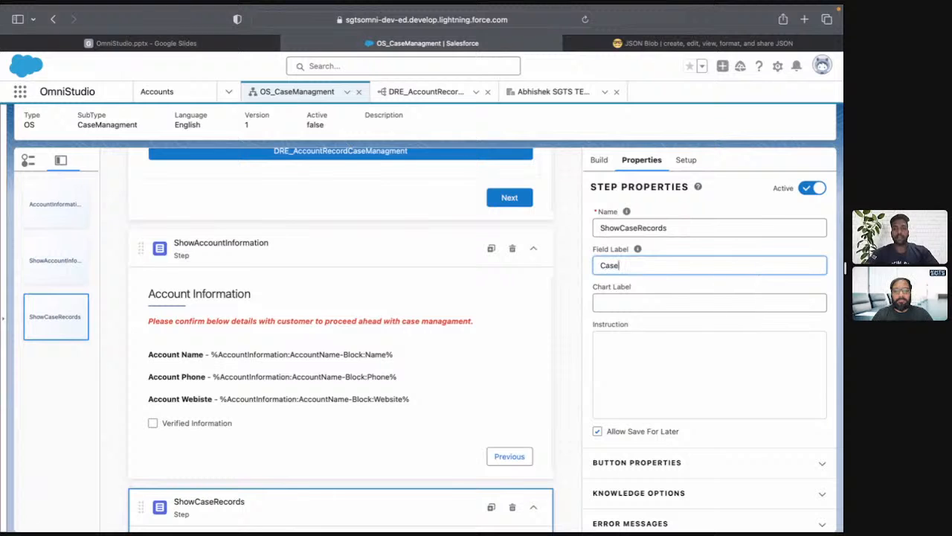
pyautogui.write(' Records')
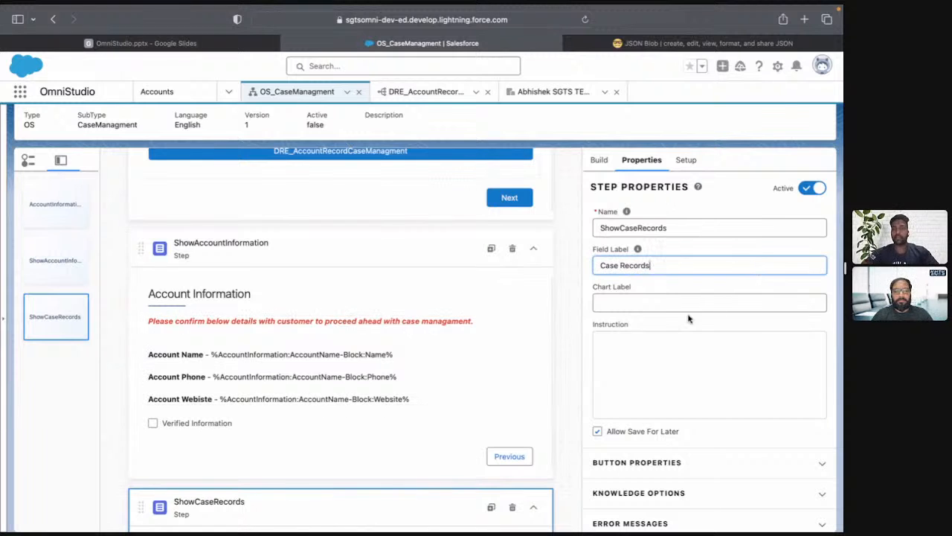
# Add a Show Element if True view condition to ShowCaseRecords with verified equal to true, and collapse the step.
pyautogui.scroll(-5, 677, 335)
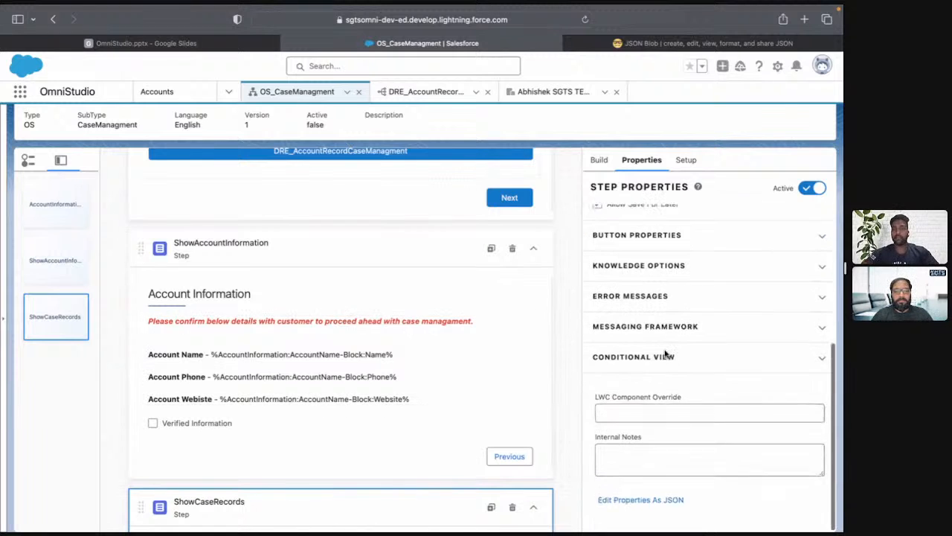
pyautogui.click(636, 375)
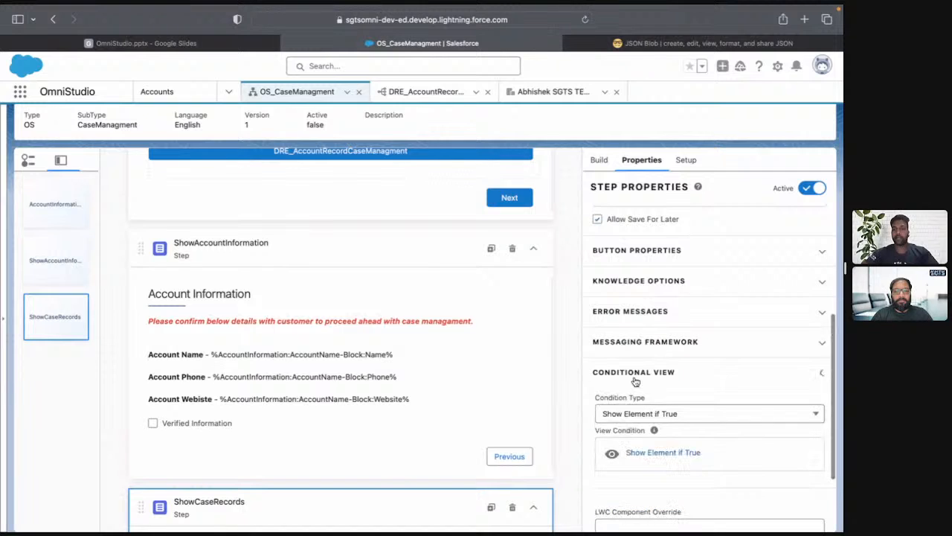
pyautogui.click(644, 455)
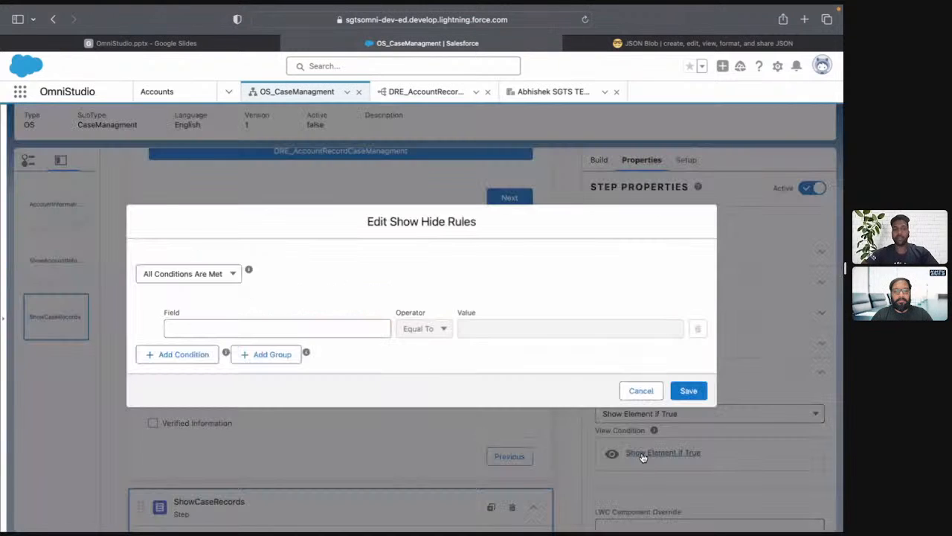
pyautogui.click(297, 320)
pyautogui.click(220, 441)
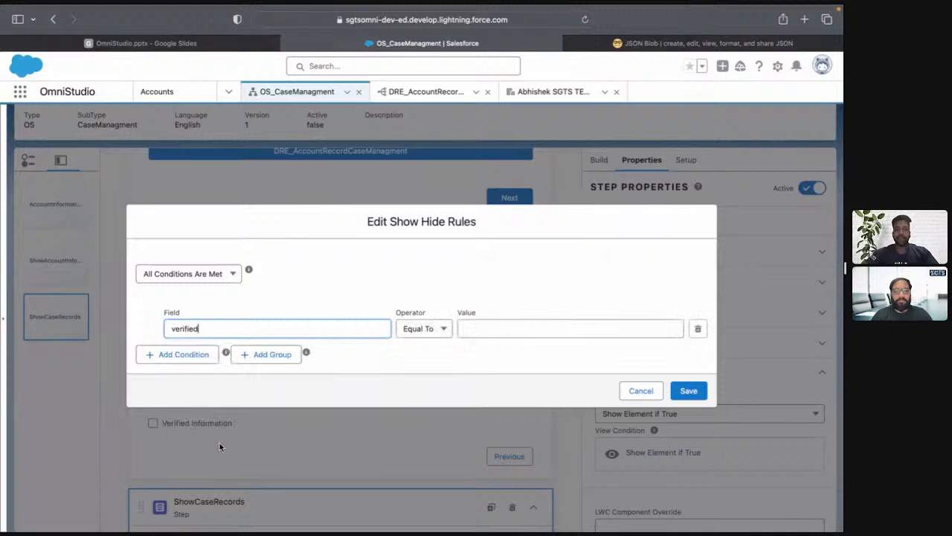
pyautogui.click(488, 327)
pyautogui.write('true')
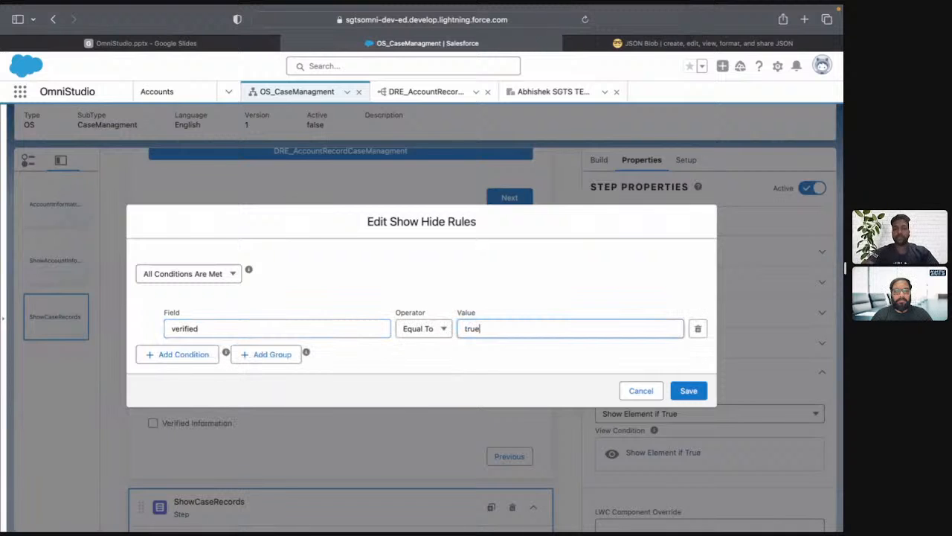
pyautogui.click(689, 390)
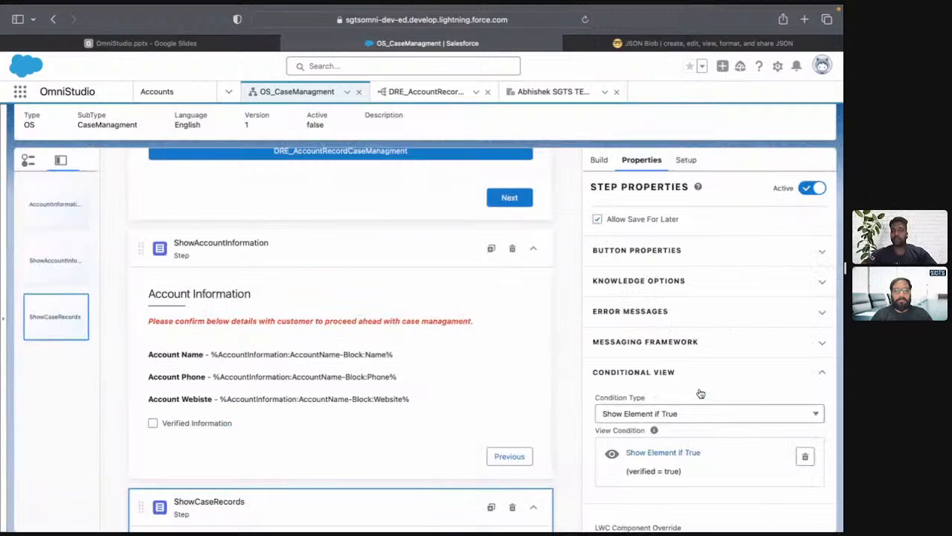
pyautogui.scroll(-3, 409, 426)
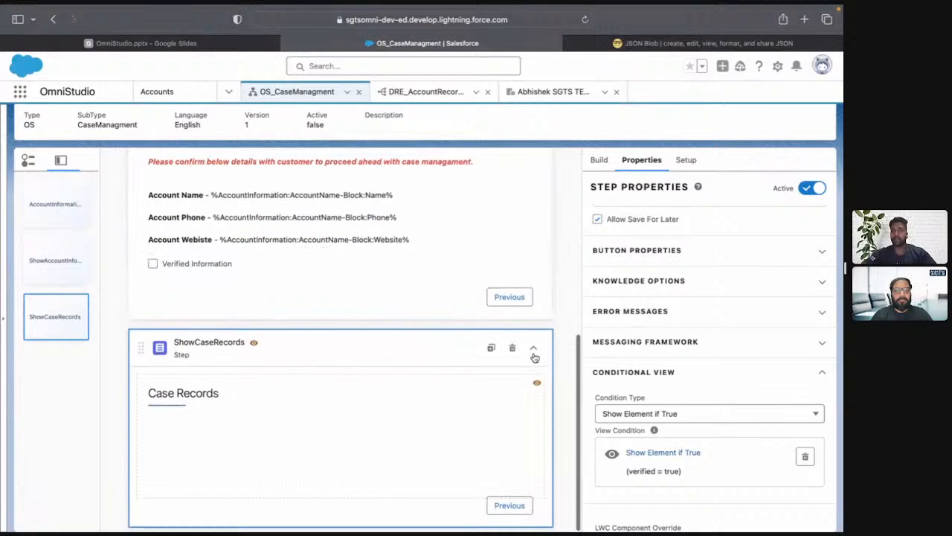
pyautogui.click(533, 347)
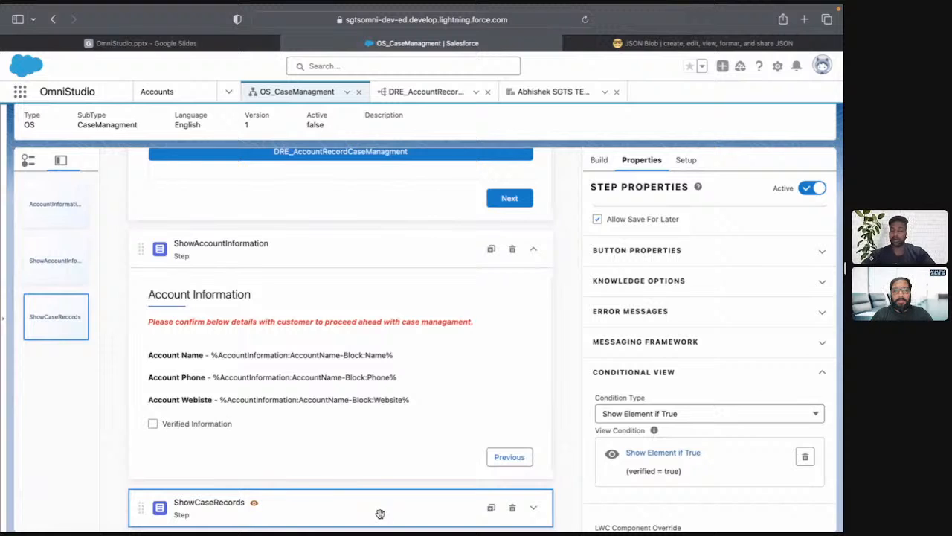
# Preview the OmniScript, look up "SGTS", choose the SGTS TEST3 account and continue to the Account Information step.
pyautogui.scroll(5, 442, 355)
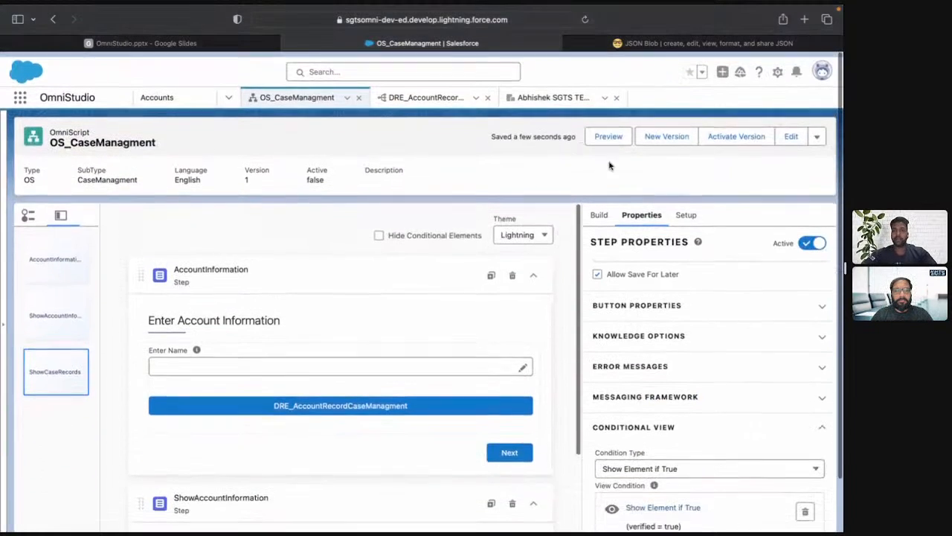
pyautogui.click(609, 134)
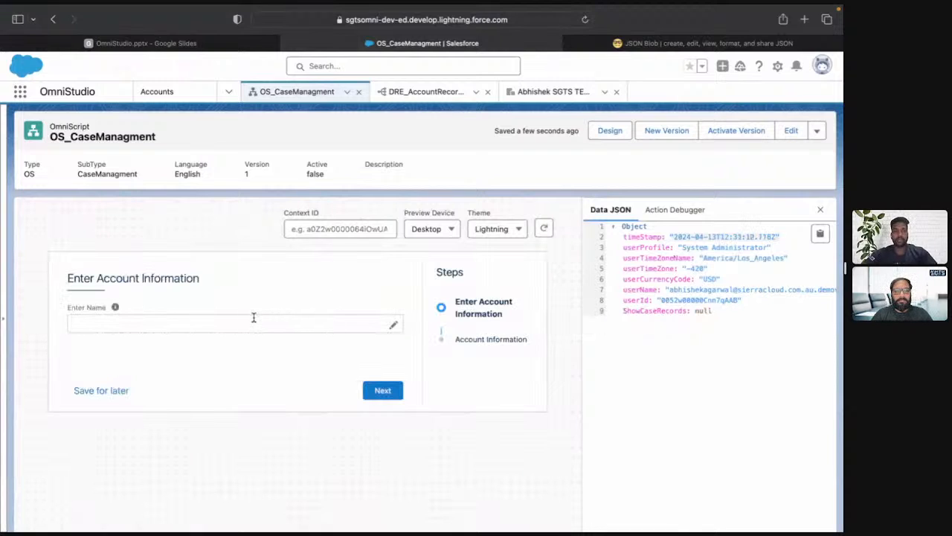
pyautogui.click(254, 317)
pyautogui.write('SGTS')
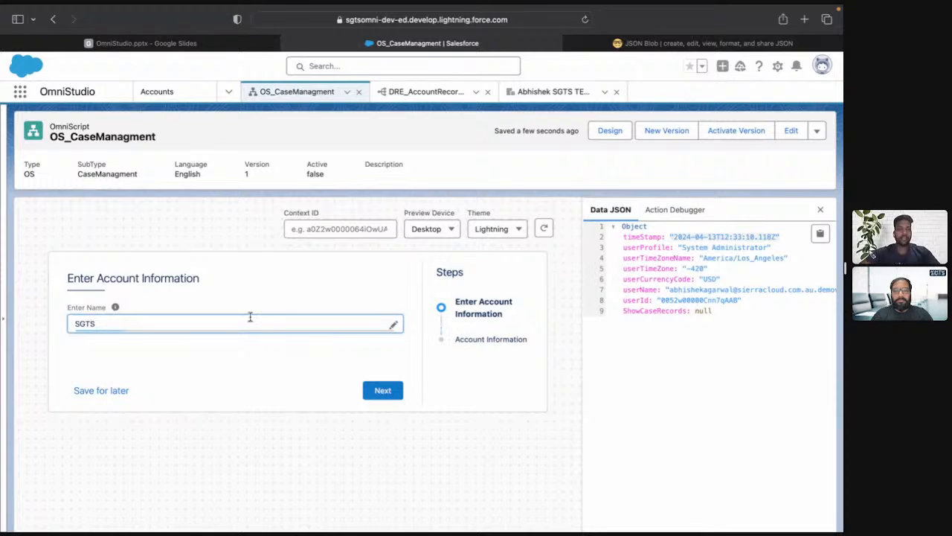
pyautogui.click(158, 348)
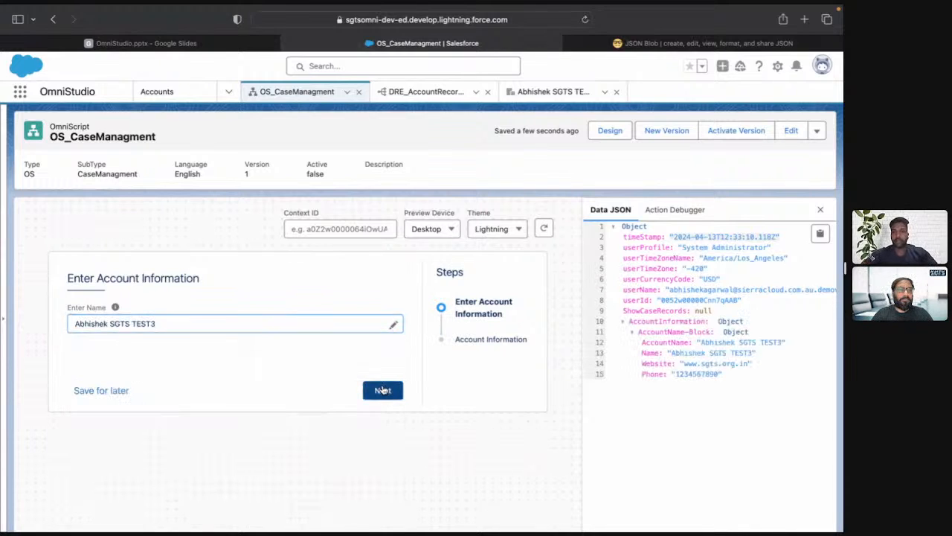
pyautogui.click(376, 390)
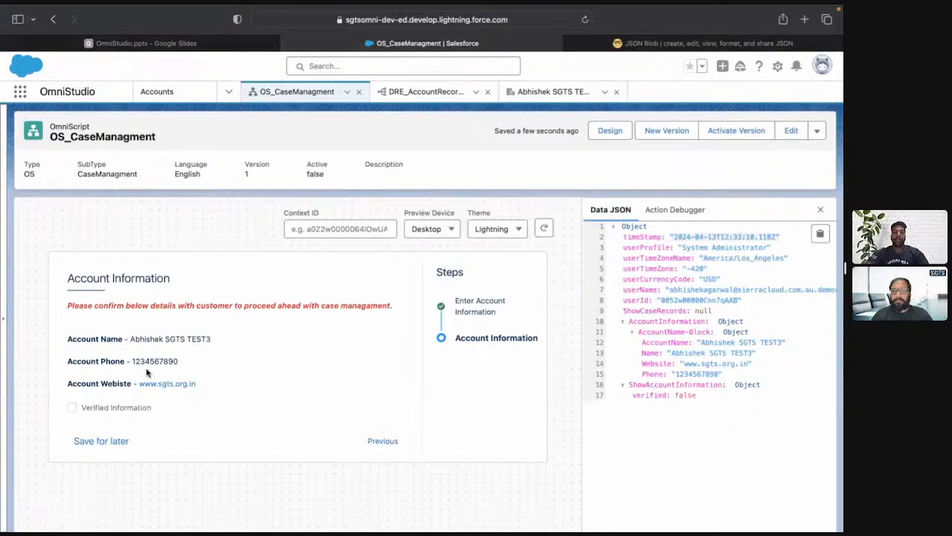
# Toggle the Verified Information checkbox on and off to test the Case Records step's visibility, leaving it ticked.
pyautogui.click(72, 411)
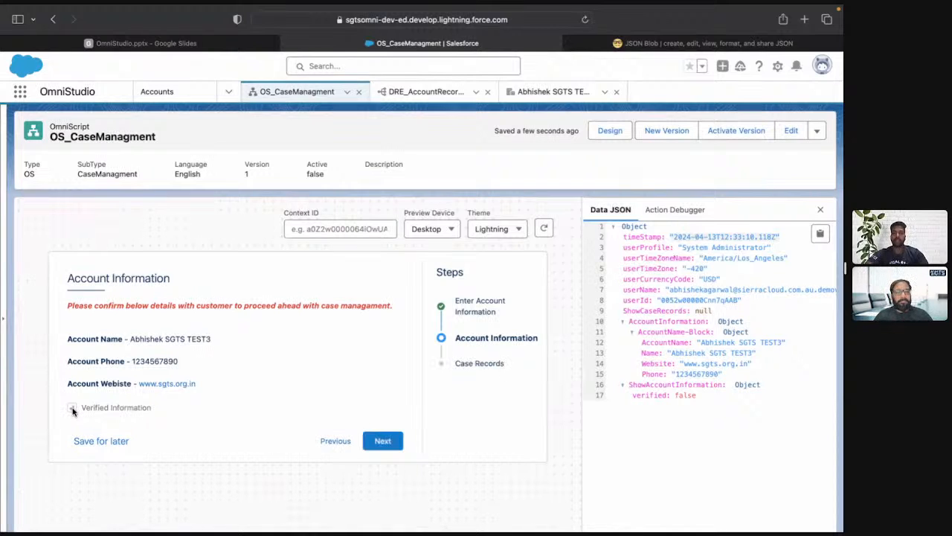
pyautogui.click(72, 410)
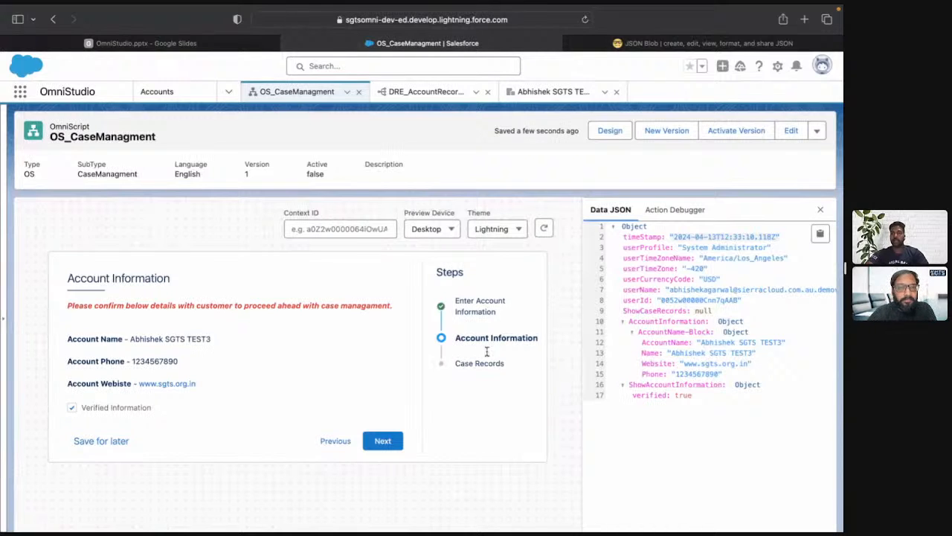
pyautogui.click(72, 409)
pyautogui.click(72, 409)
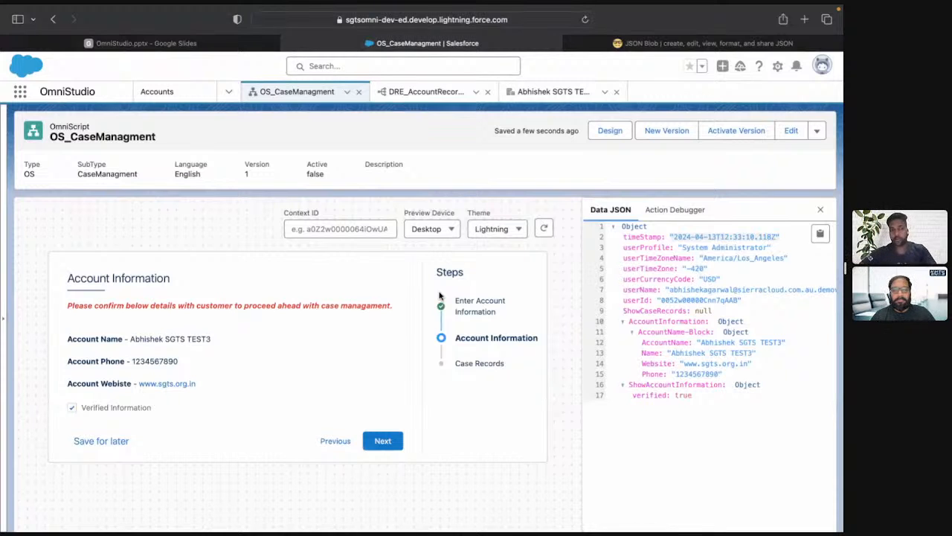
# Switch to the OmniStudio slides, review the Project Implementation (Part - 1) slide and present the closing slide full screen.
pyautogui.hotkey('ctrl', 'shift', 'Tab')
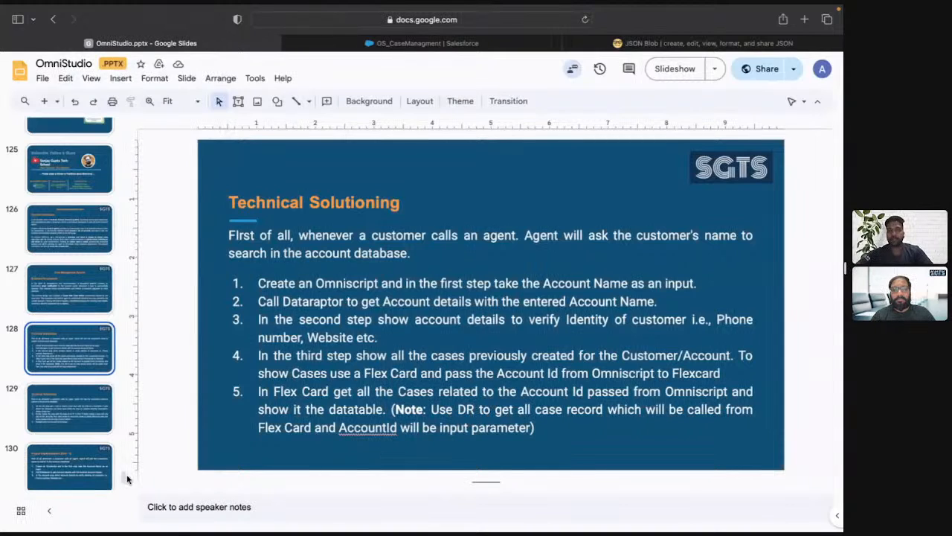
pyautogui.scroll(-3, 76, 465)
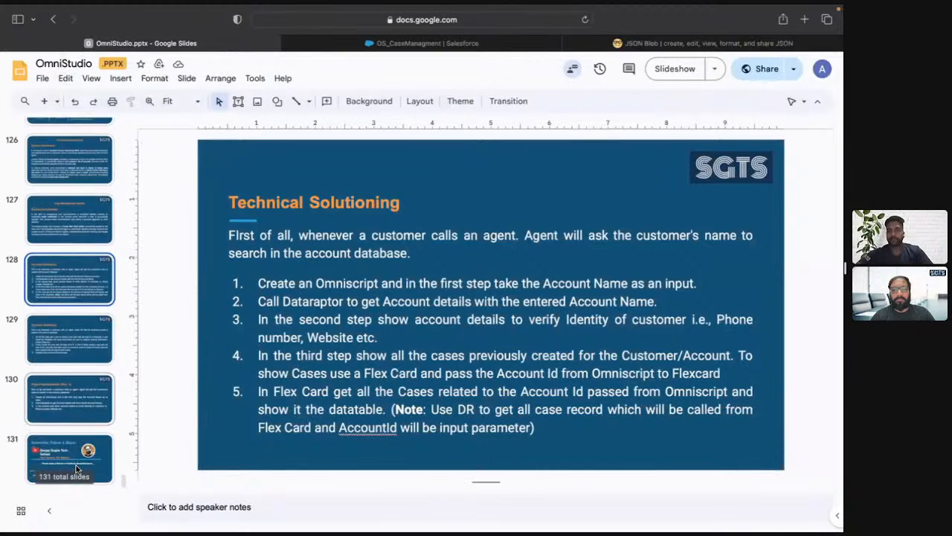
pyautogui.click(65, 402)
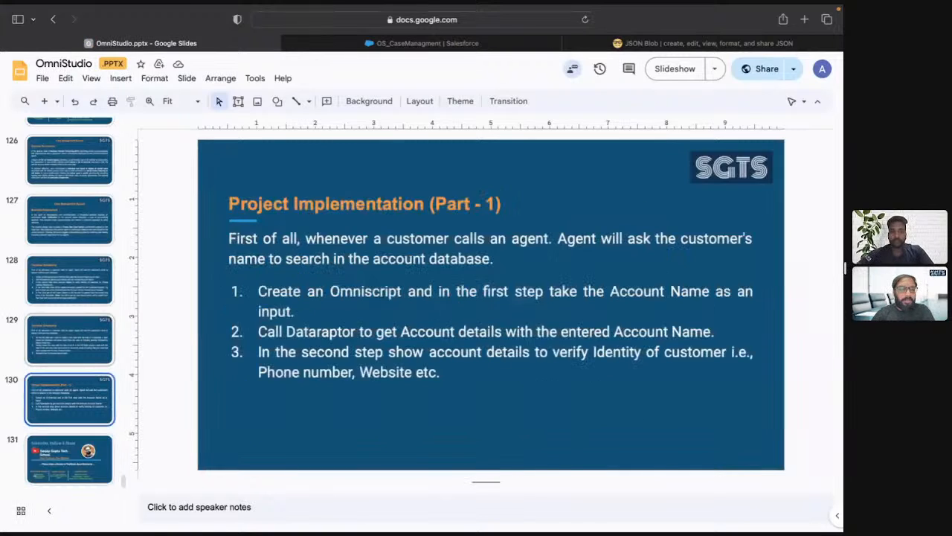
pyautogui.press('Down')
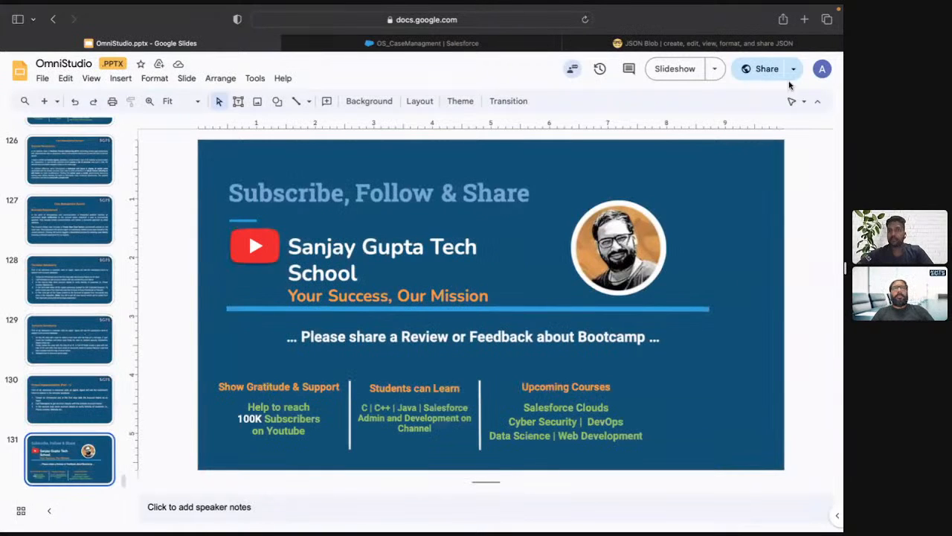
pyautogui.click(666, 68)
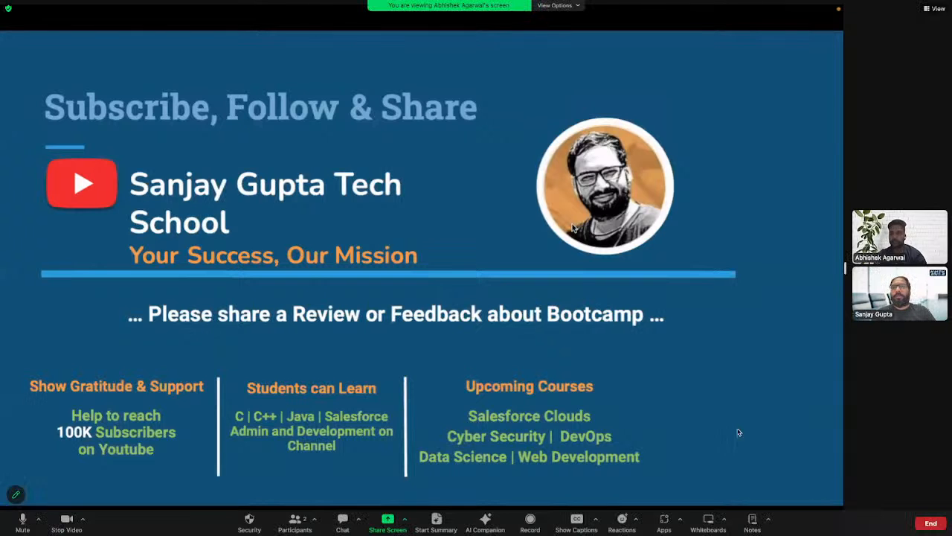
pyautogui.moveTo(846, 268); pyautogui.dragTo(640, 281)
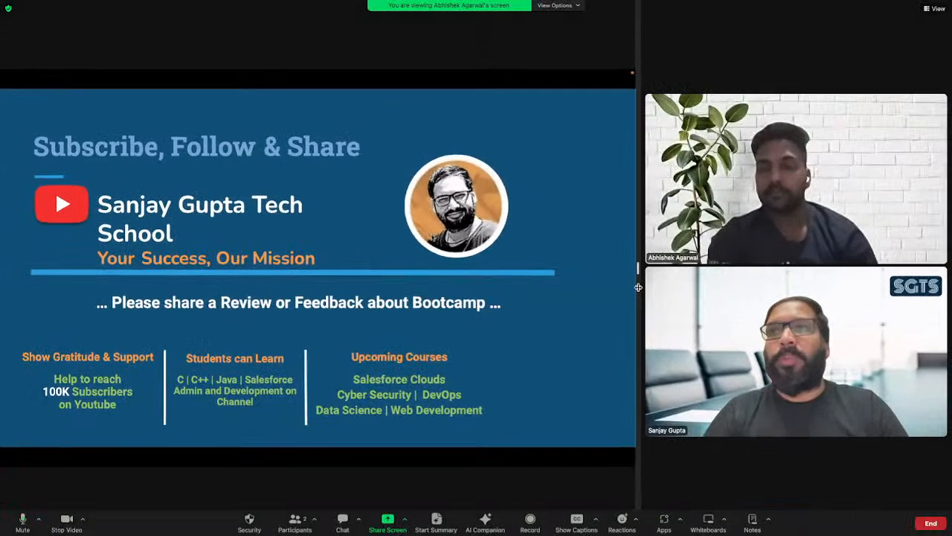